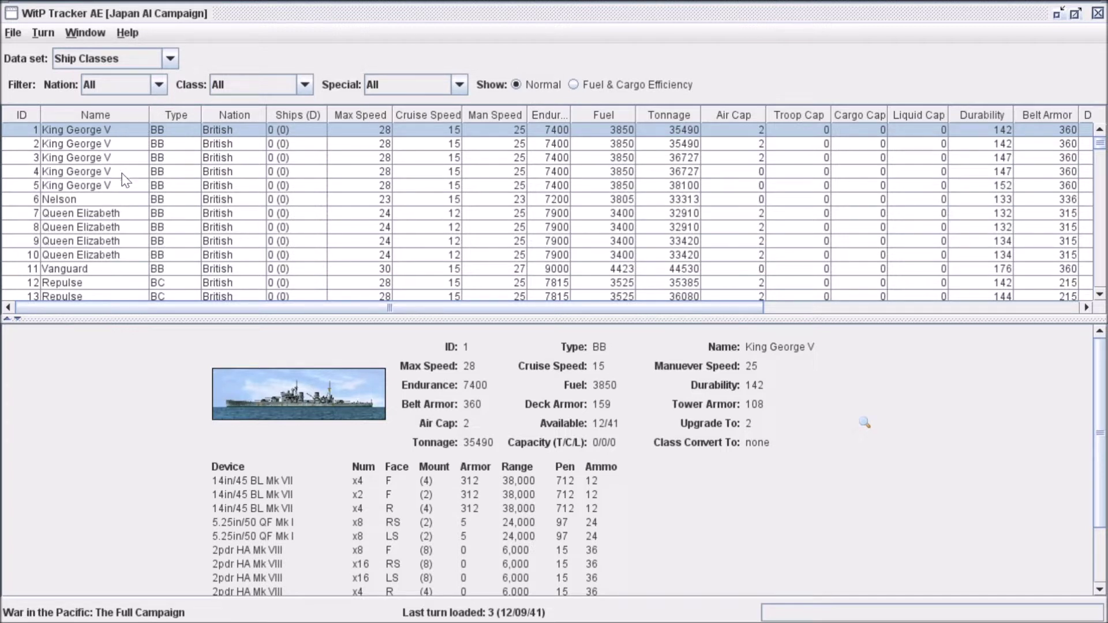
click(158, 84)
click(302, 84)
click(362, 59)
click(459, 84)
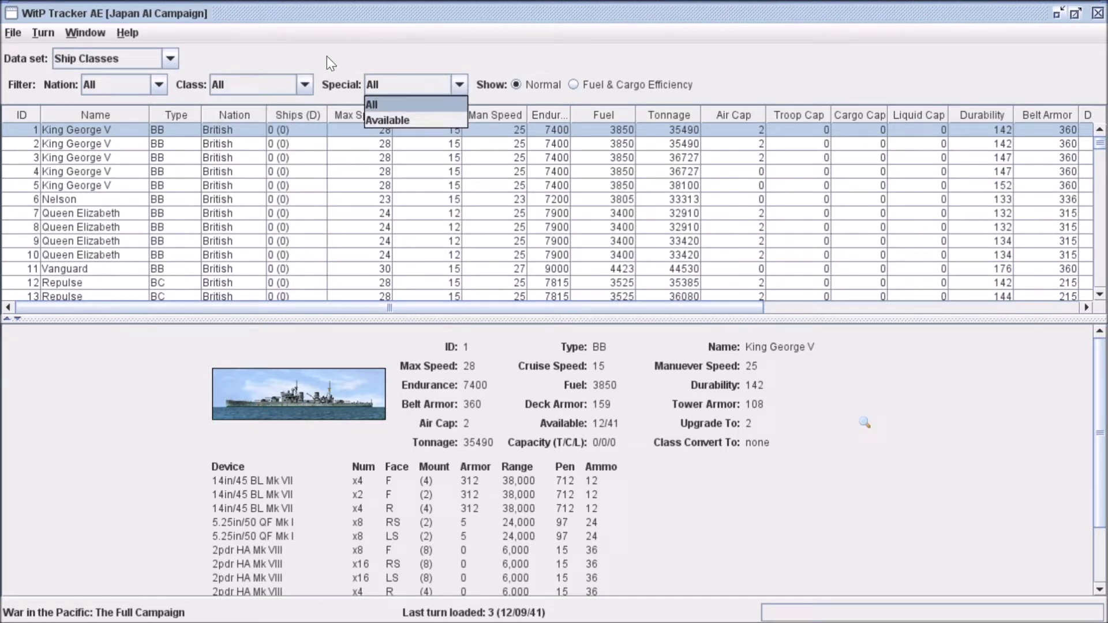
click(393, 98)
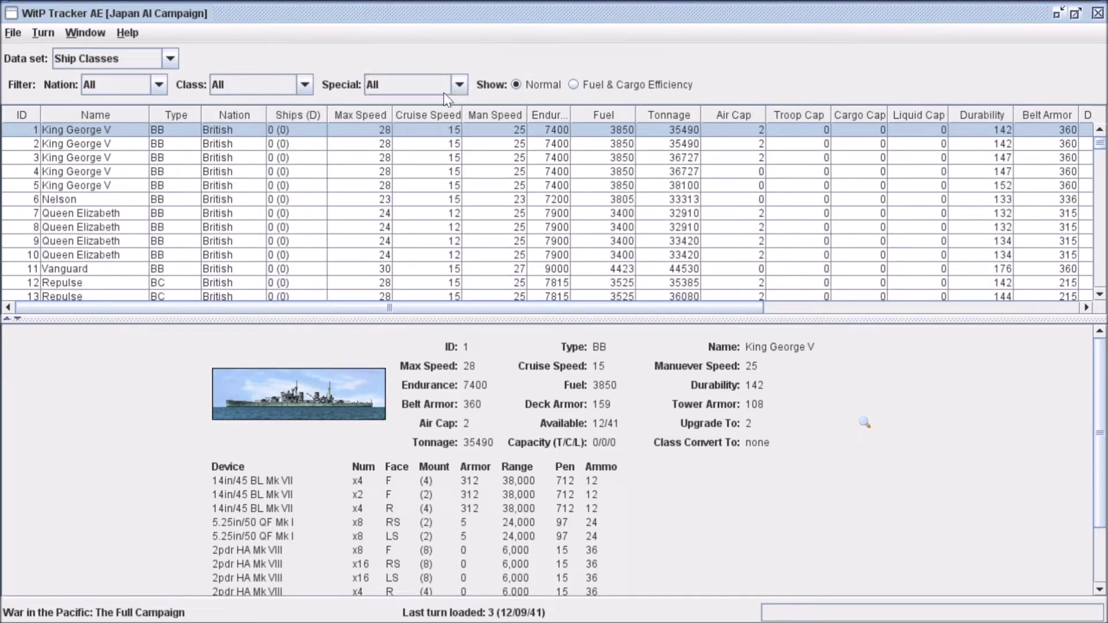
Step: Filter the ship classes to the IJ Navy nation and the BB/BC class group
click(129, 87)
click(113, 120)
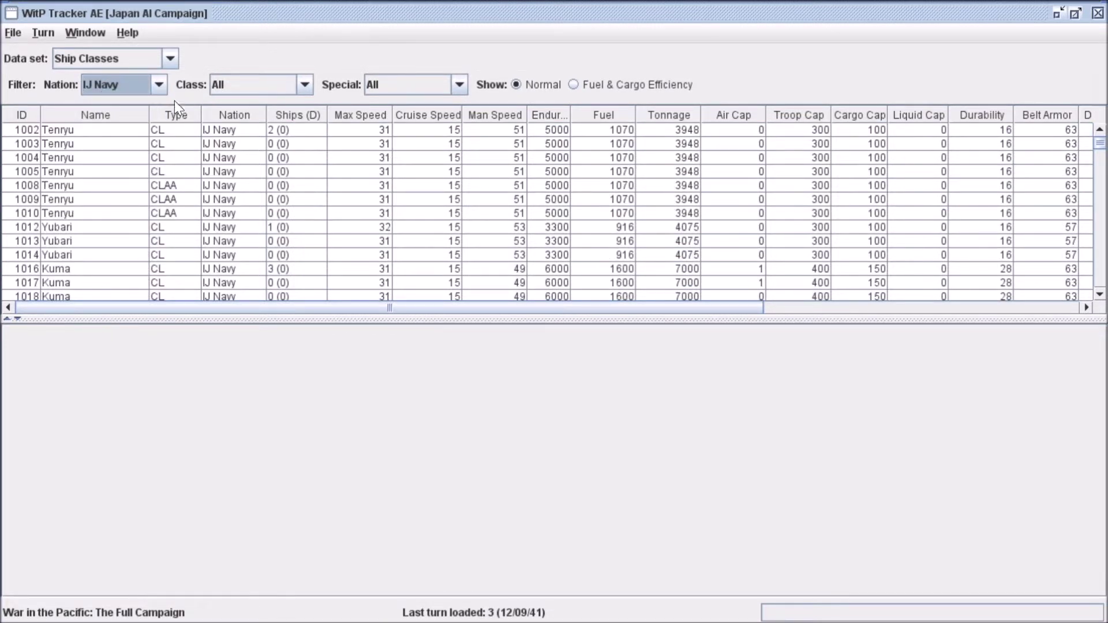
click(305, 85)
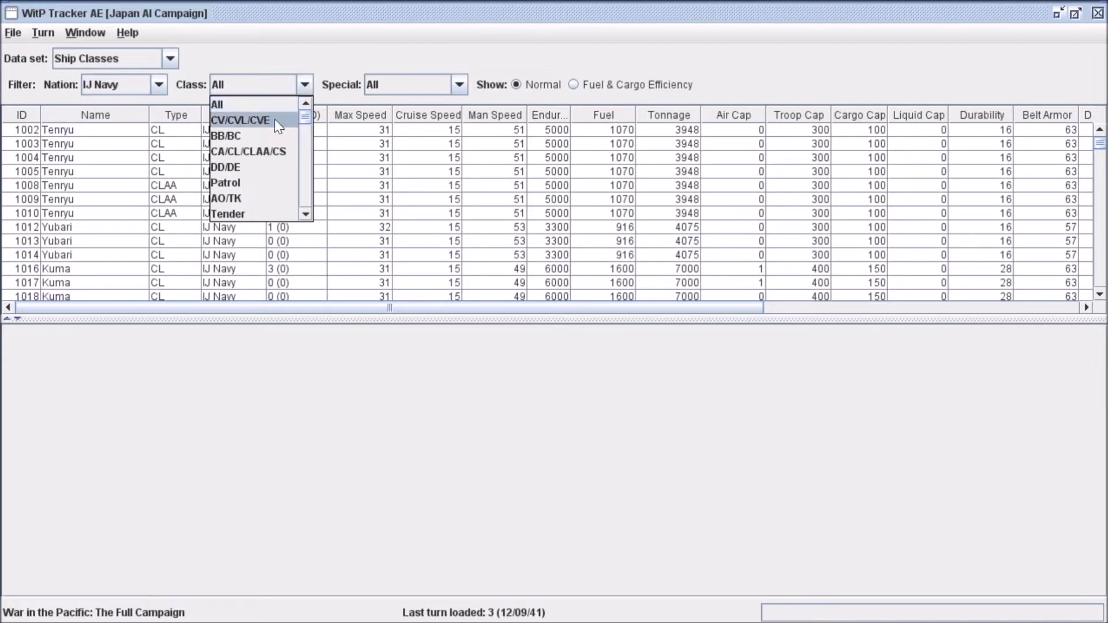
click(235, 137)
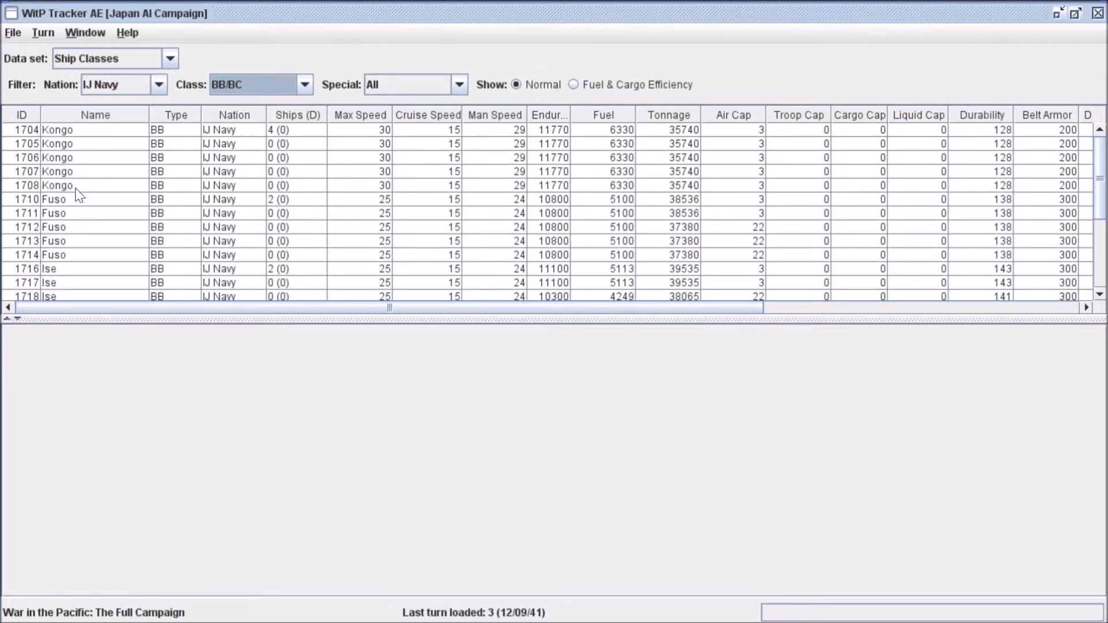
Step: Examine the details of the Kongo class with ID 1704 and the ship counts across the battleship list
click(68, 132)
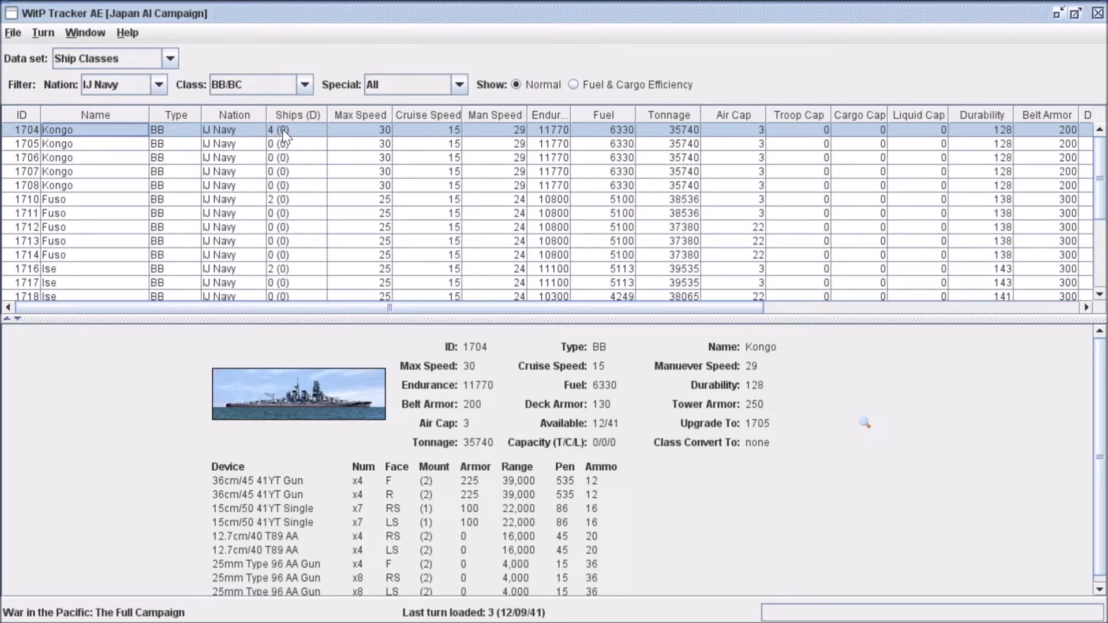
scroll(300, 156, down, 3)
scroll(372, 262, up, 1)
scroll(350, 256, down, 1)
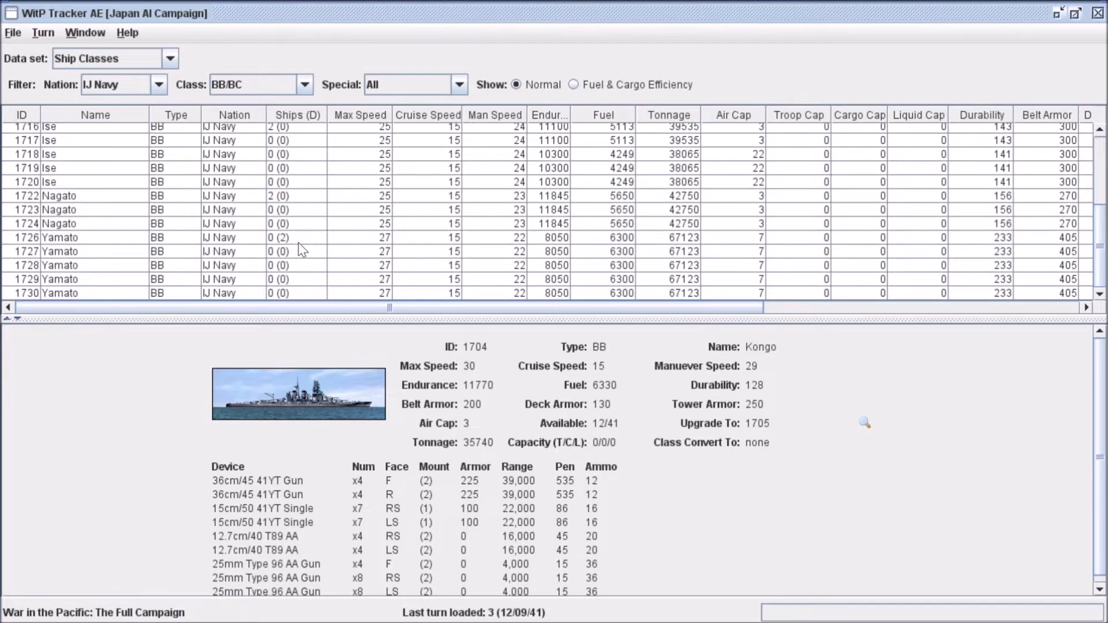
scroll(297, 242, up, 4)
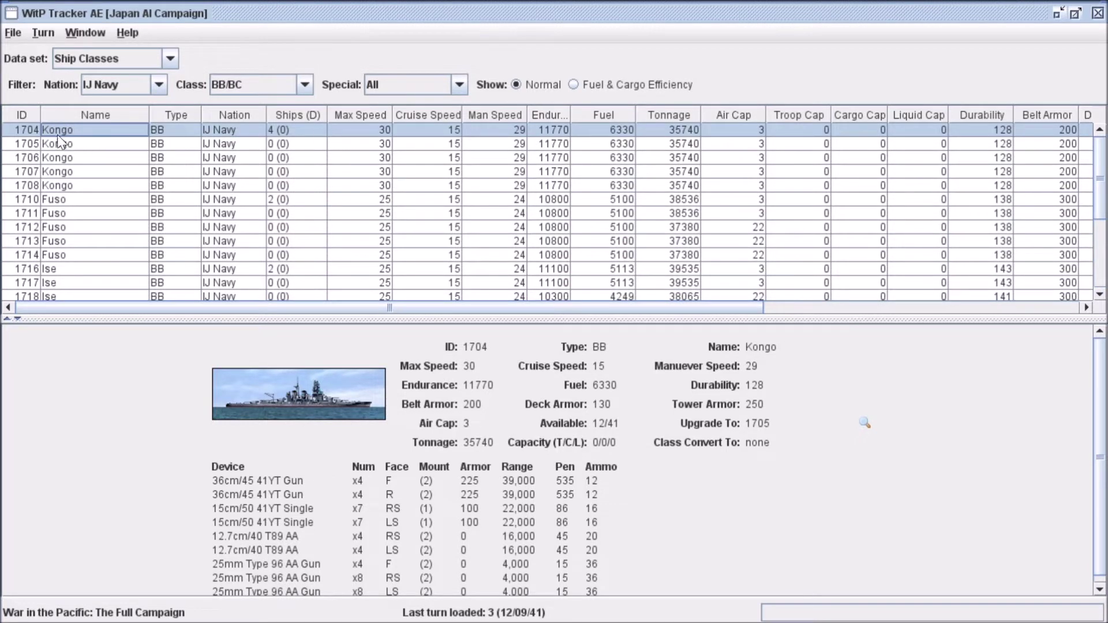
scroll(469, 538, down, 1)
scroll(425, 461, up, 1)
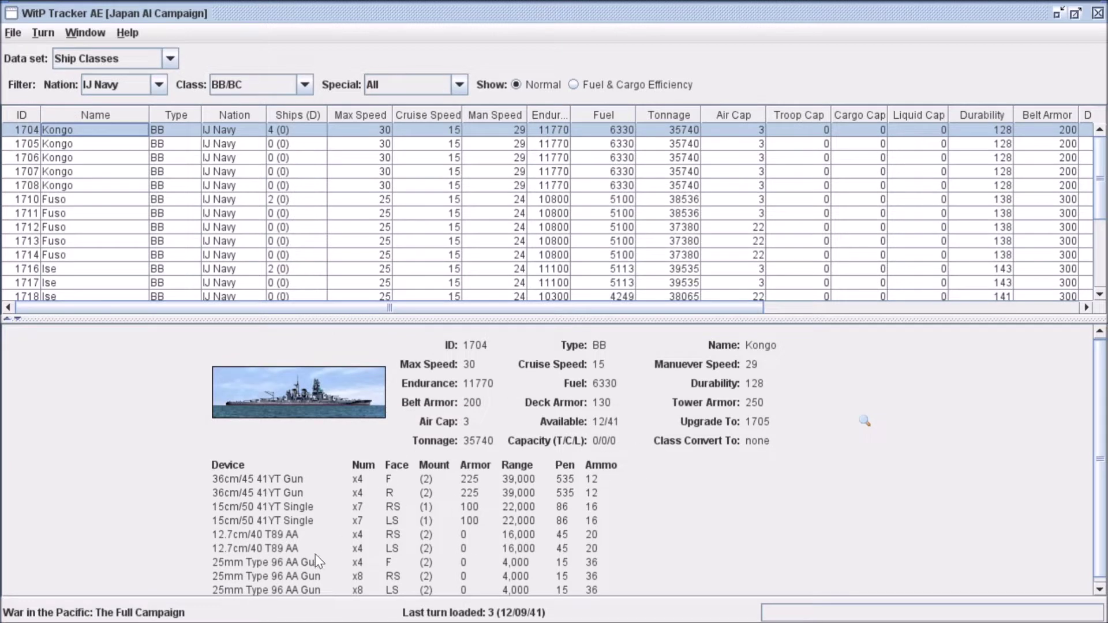
Step: Compare the availability date and armament of the Kongo upgrade classes 1705 and 1706
click(63, 145)
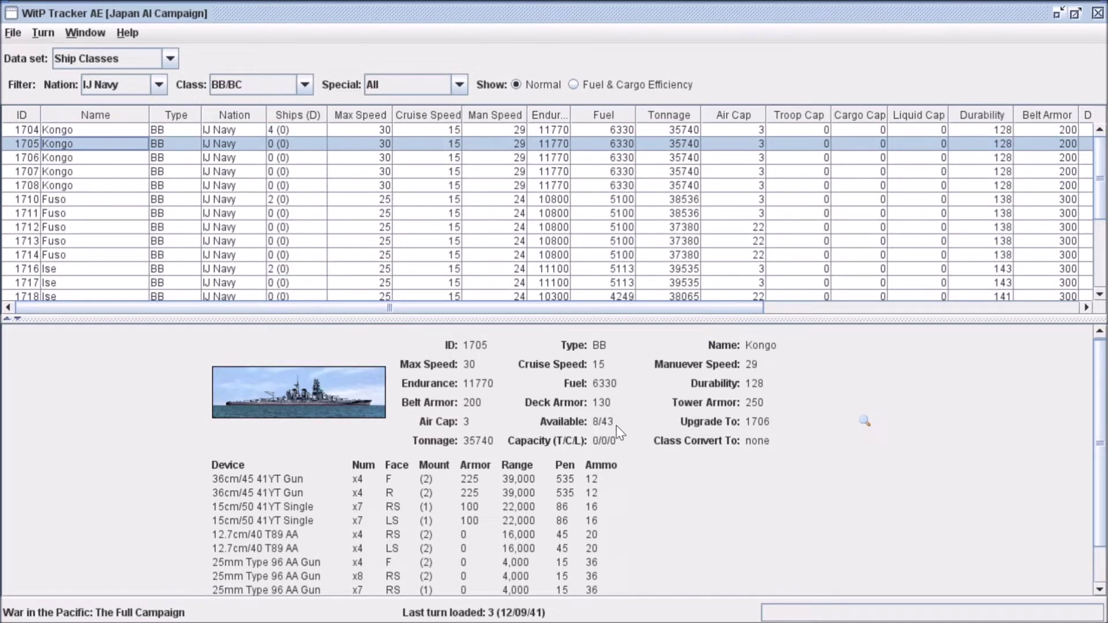
scroll(558, 515, down, 3)
scroll(558, 517, down, 1)
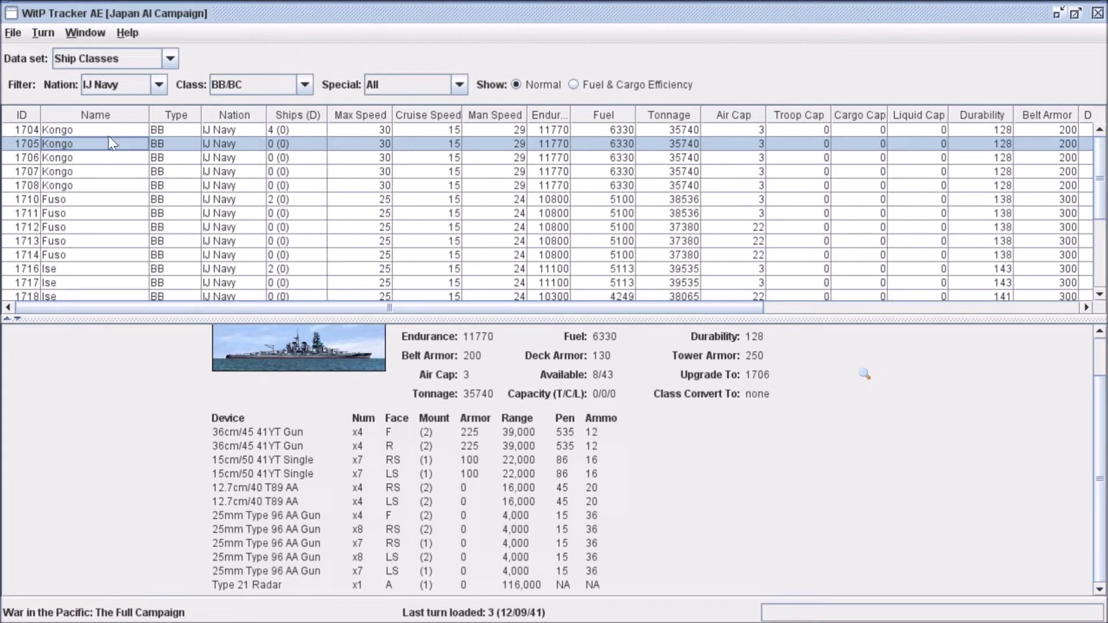
click(64, 161)
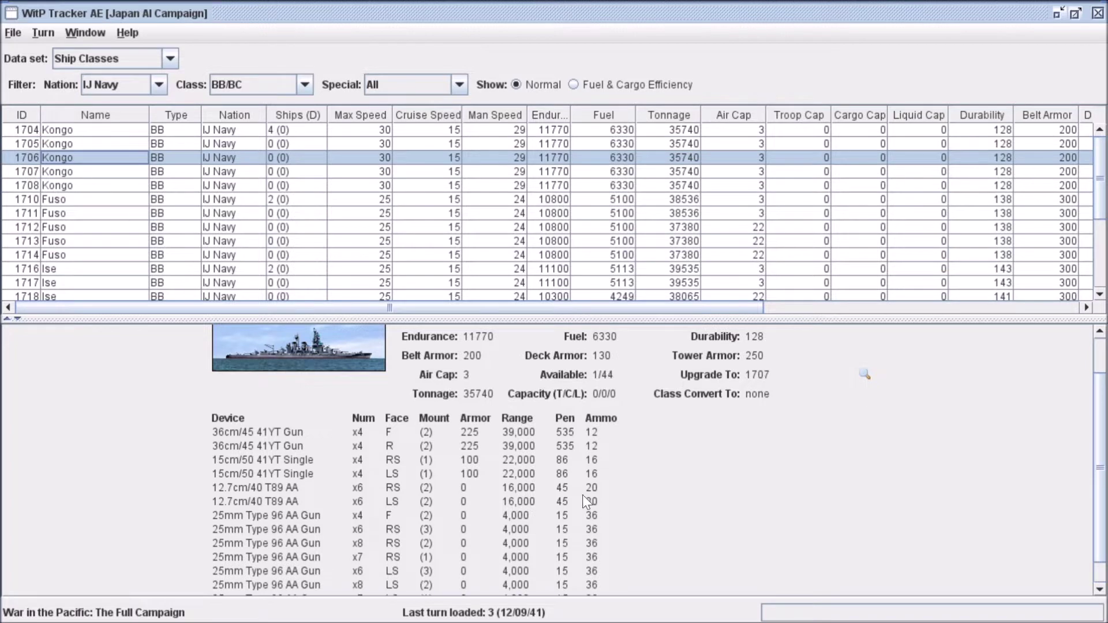
scroll(558, 479, down, 2)
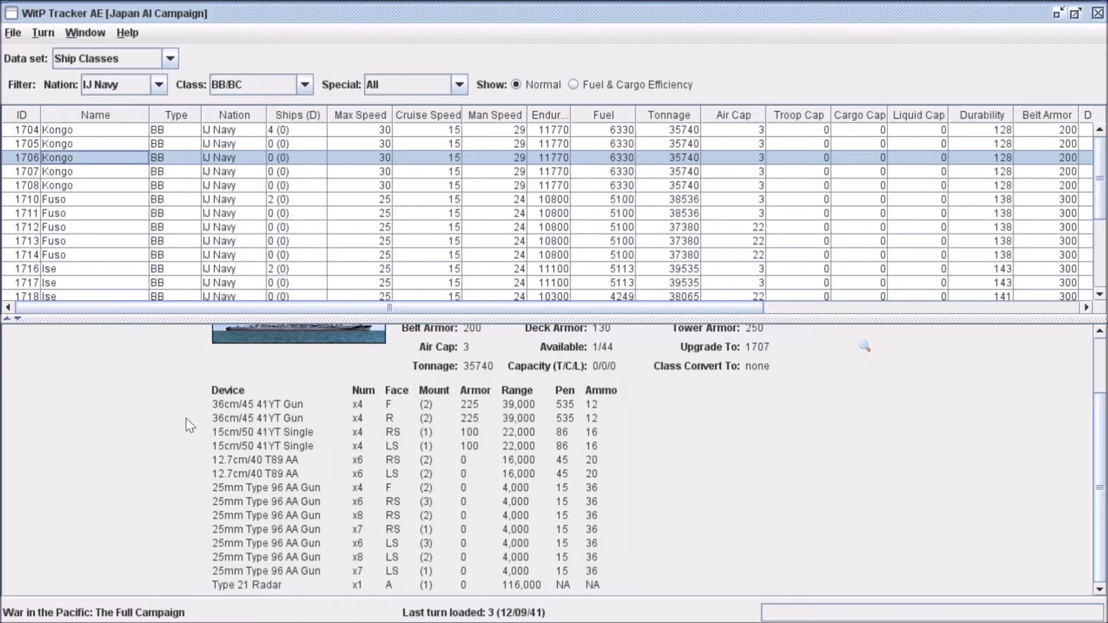
Step: Compare the availability date, anti-aircraft guns and radar of the Kongo upgrade classes 1707 and 1708
click(61, 171)
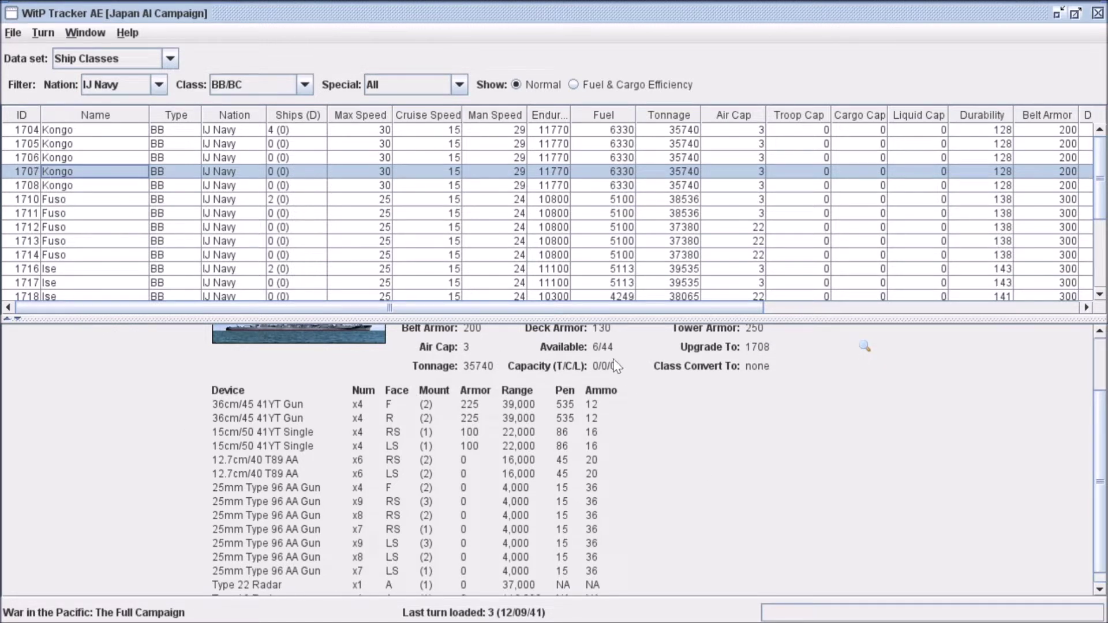
scroll(605, 356, down, 1)
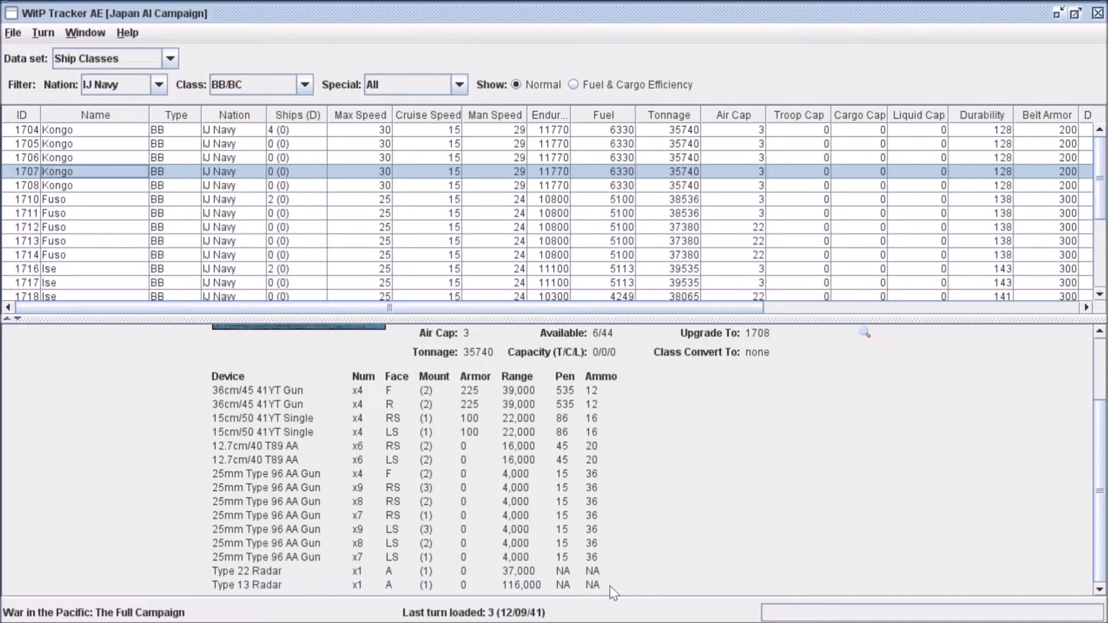
scroll(617, 372, up, 1)
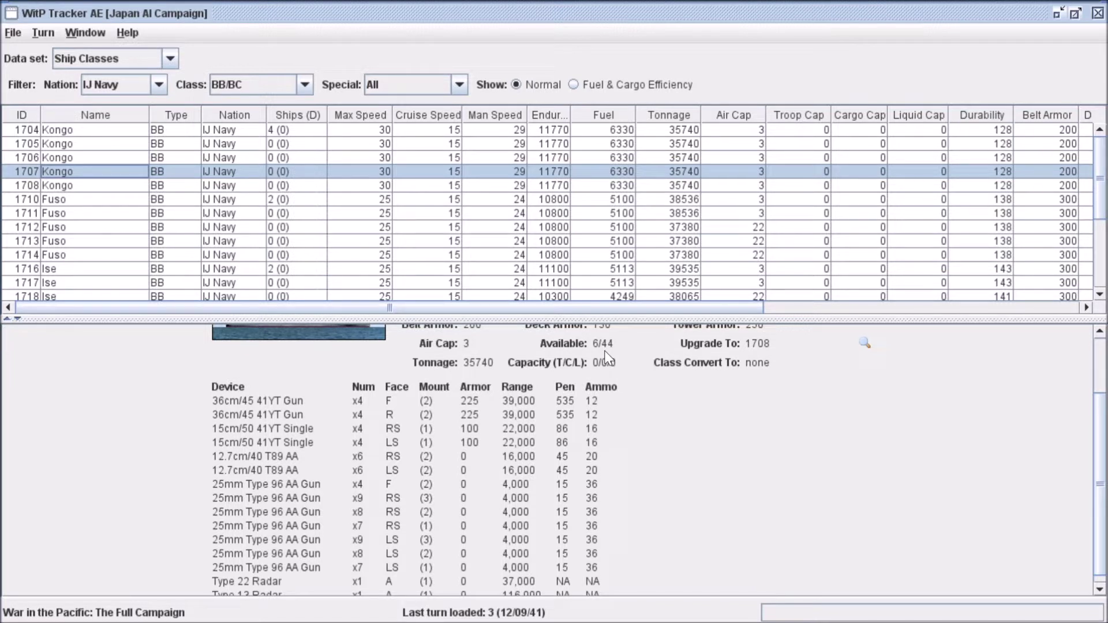
click(71, 187)
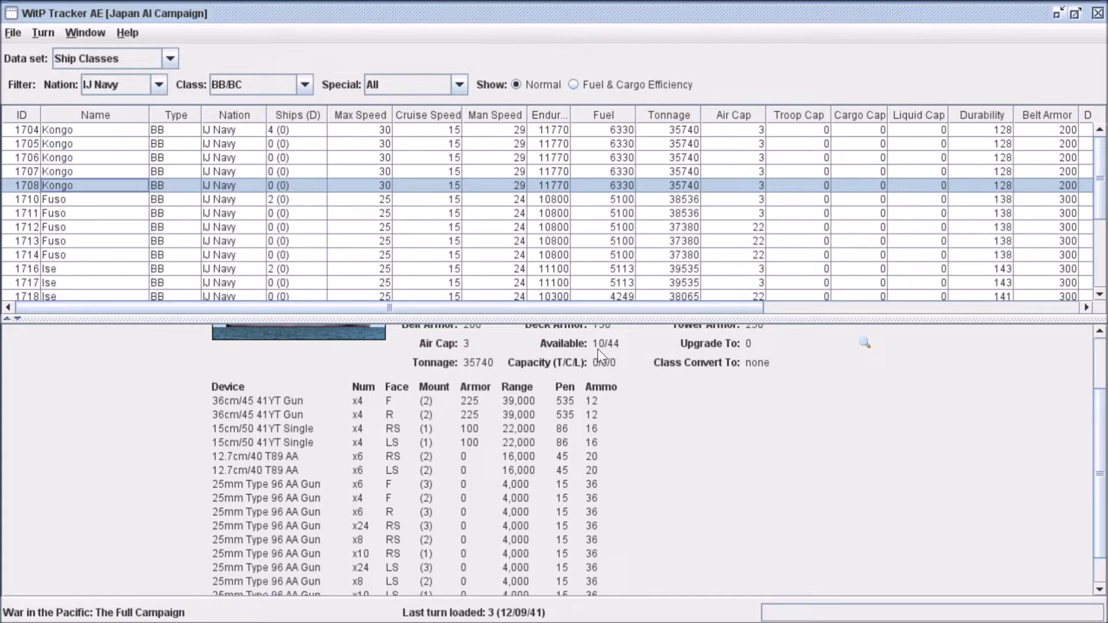
scroll(580, 524, down, 3)
scroll(583, 518, down, 1)
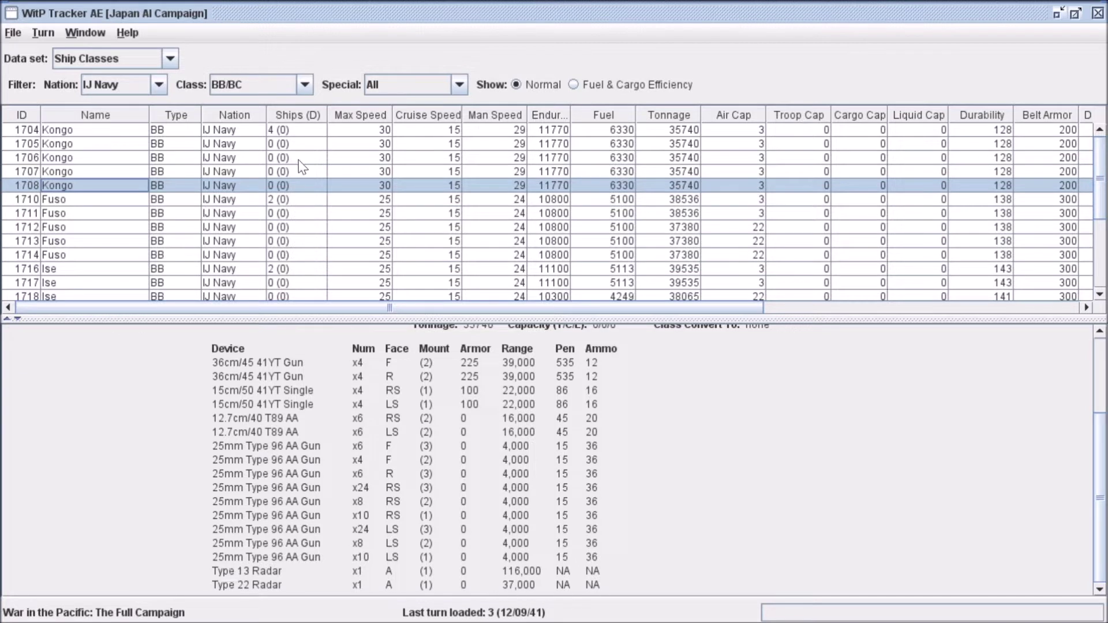
Step: Compare the availability and armament of the initial Yamato class 1726 with its final upgrade 1730
scroll(536, 229, down, 3)
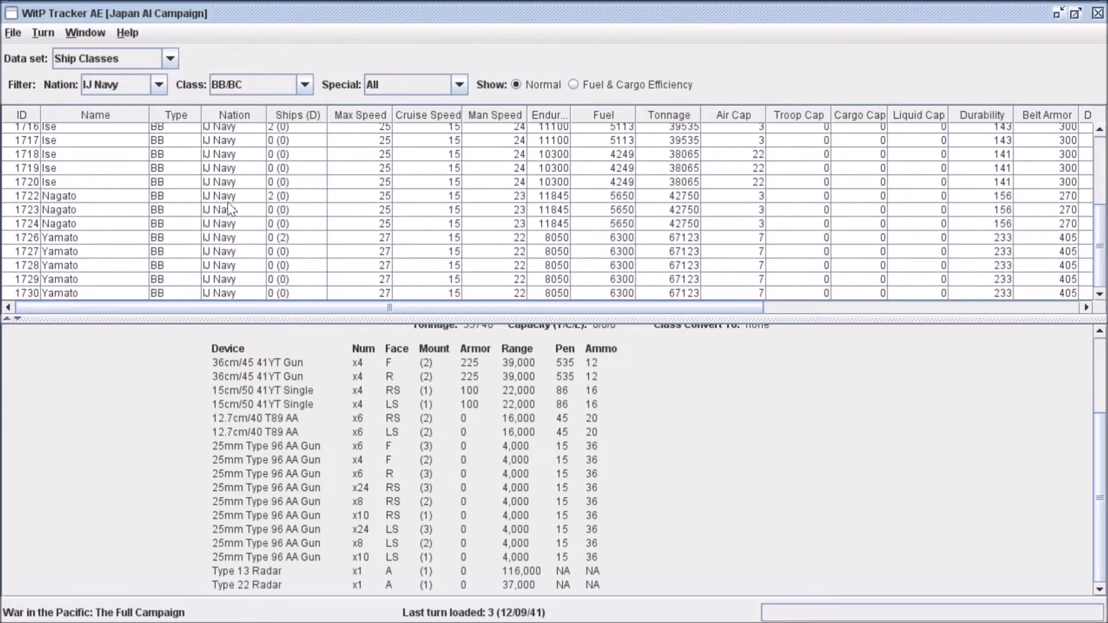
click(71, 237)
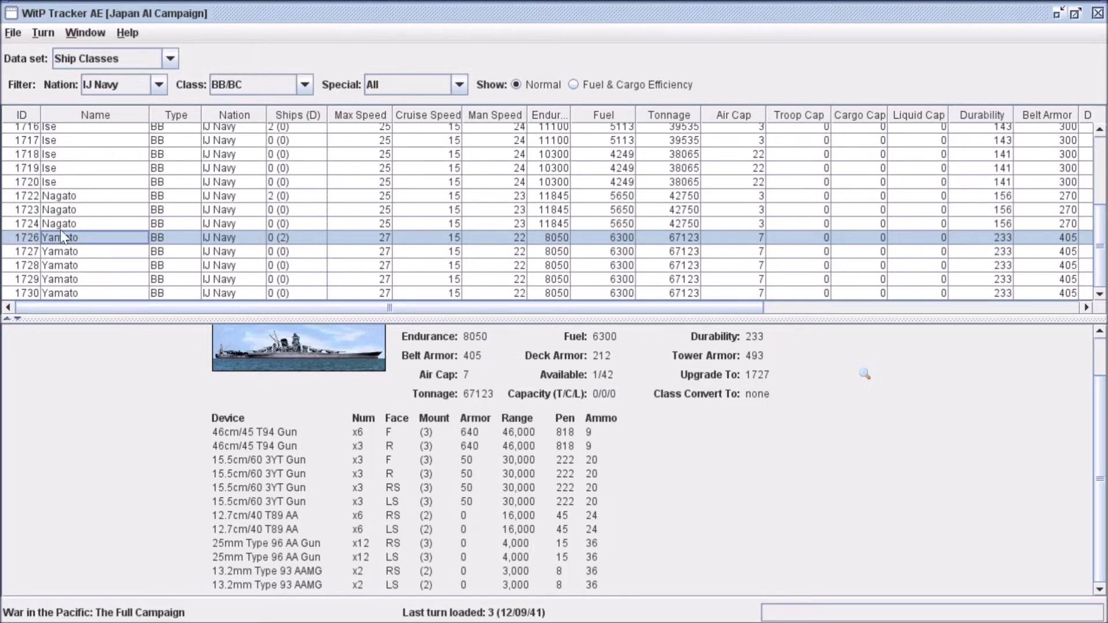
click(61, 292)
scroll(587, 510, down, 3)
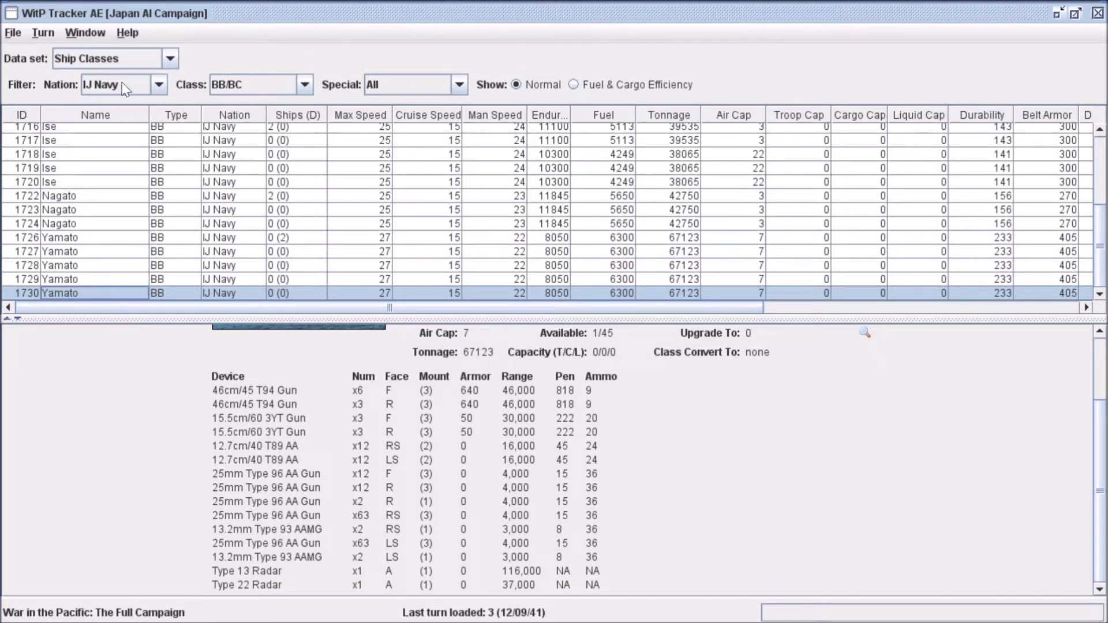
scroll(123, 196, up, 4)
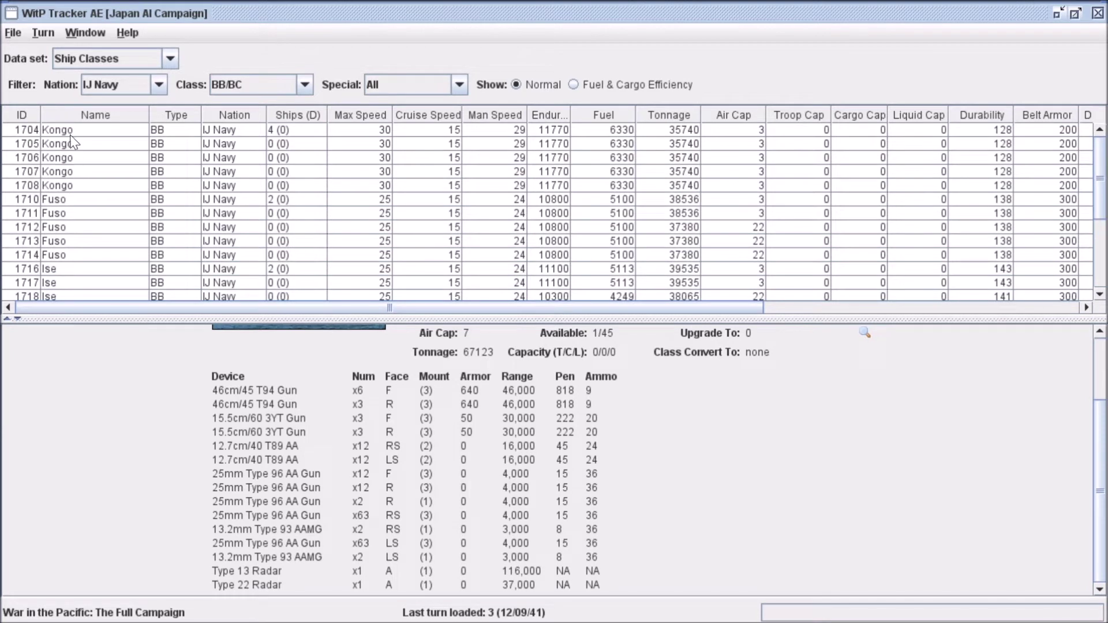
click(309, 87)
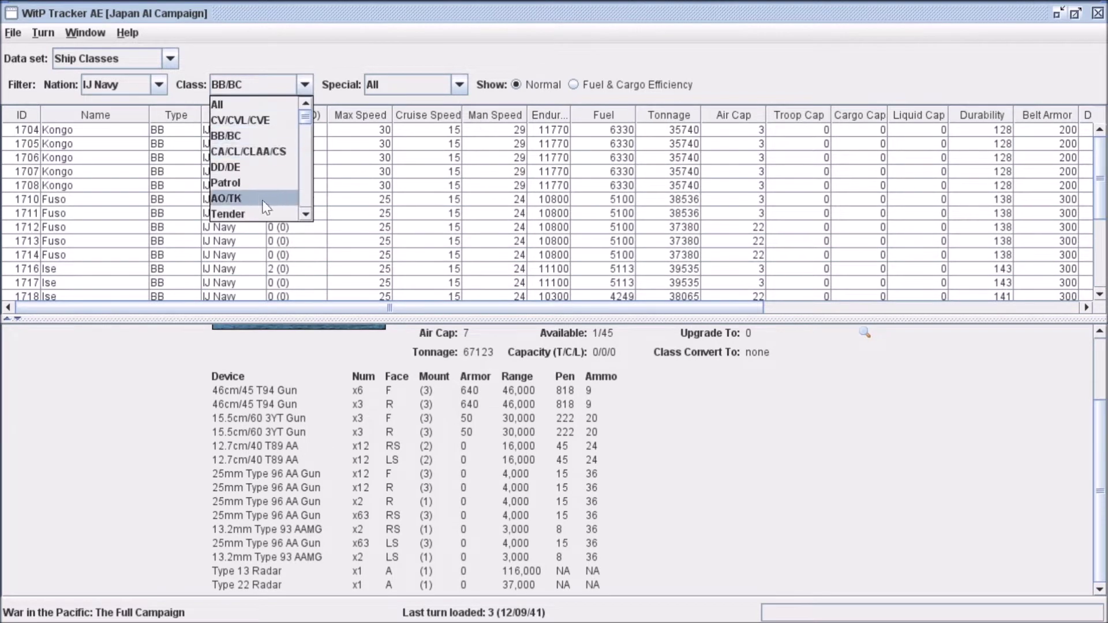
click(462, 85)
click(460, 85)
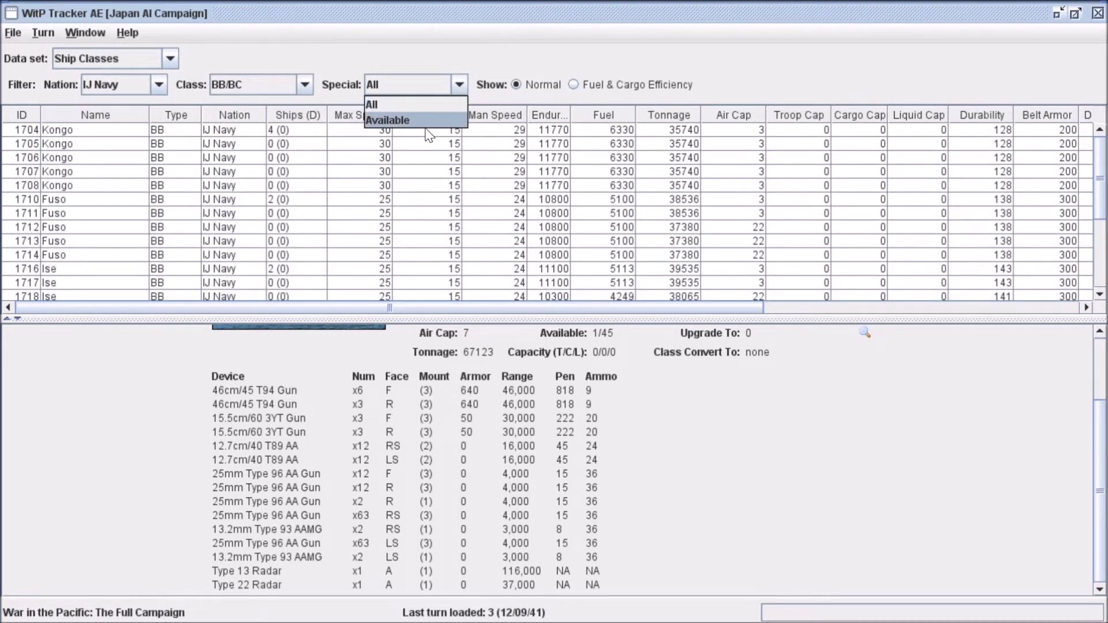
click(393, 110)
click(459, 85)
click(407, 103)
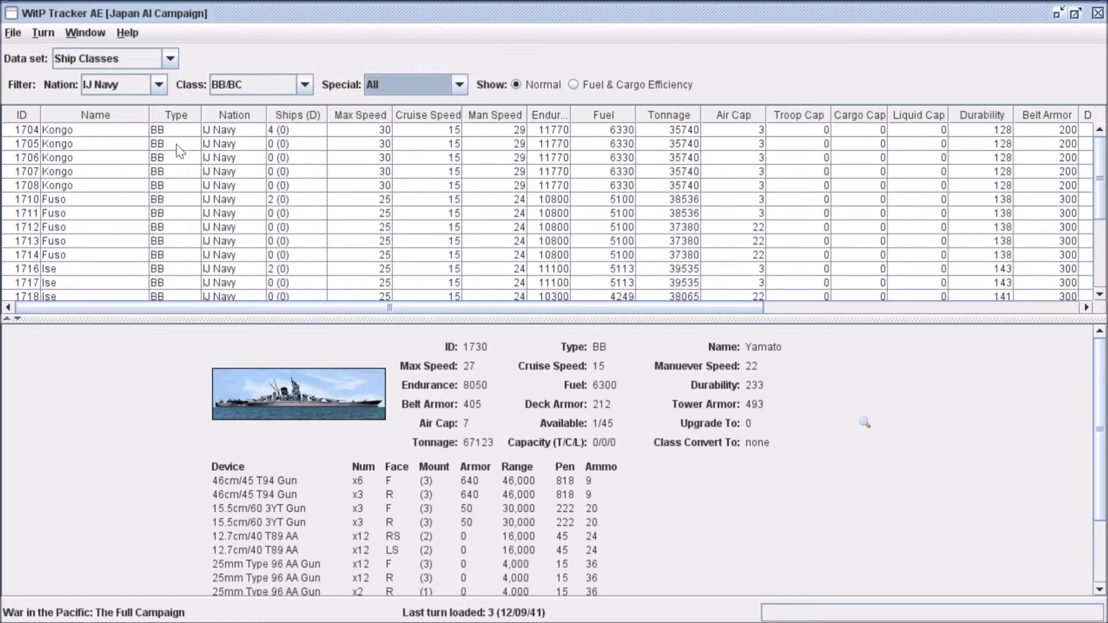
Step: Show the Fuel & Cargo Efficiency figures for the ship classes, and switch the data set to Ship Upgrades
click(575, 84)
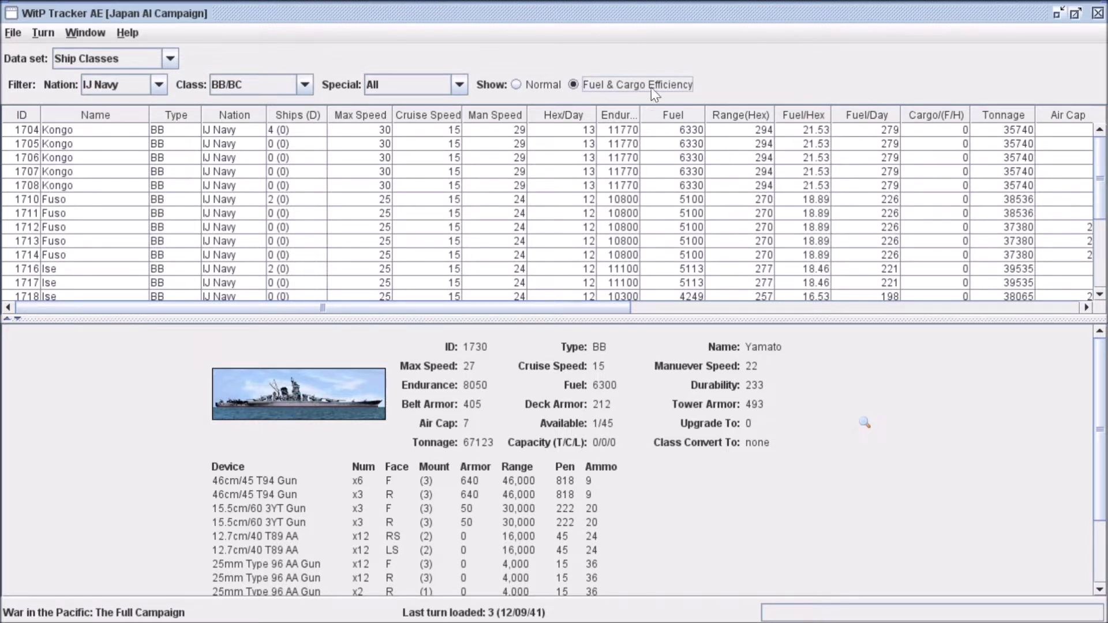
click(172, 58)
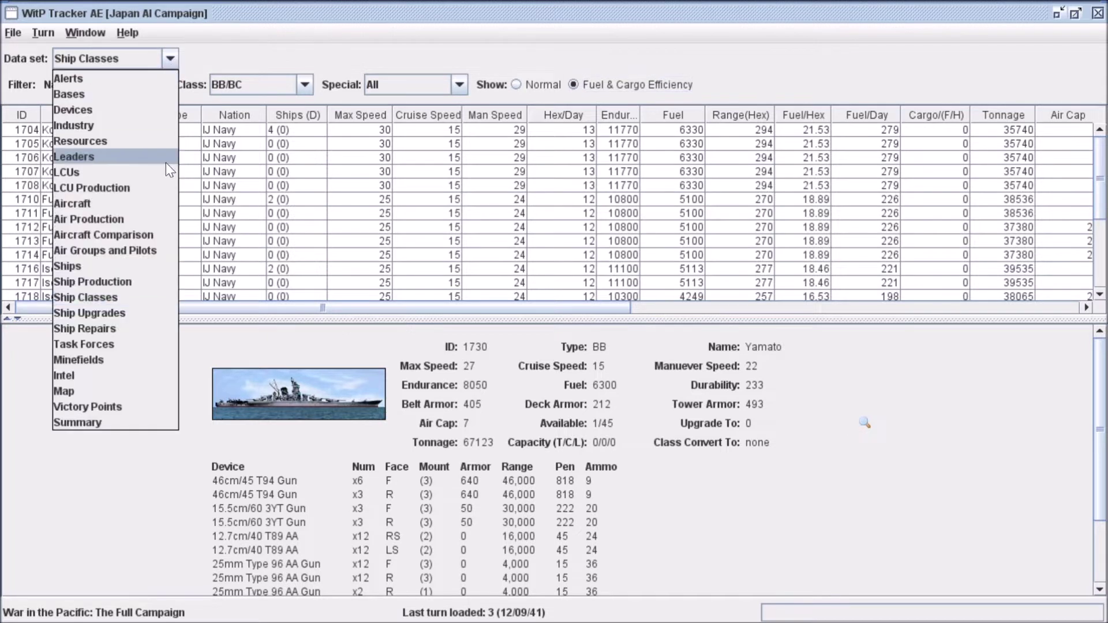
click(147, 314)
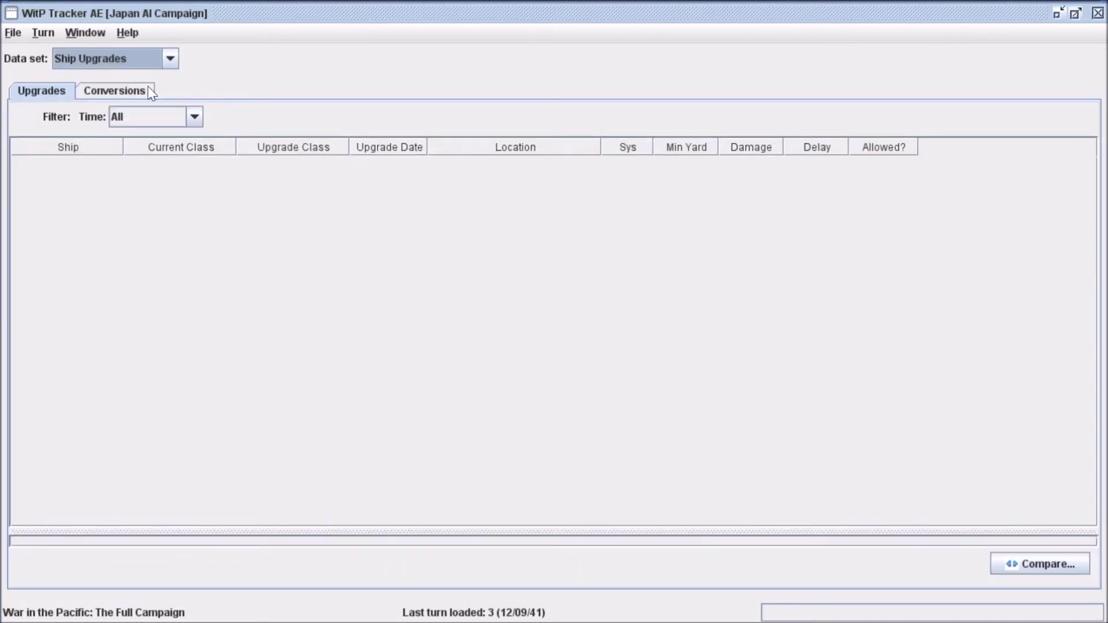
Step: Filter the ship upgrades by Overdue, and return the time filter to All
click(153, 117)
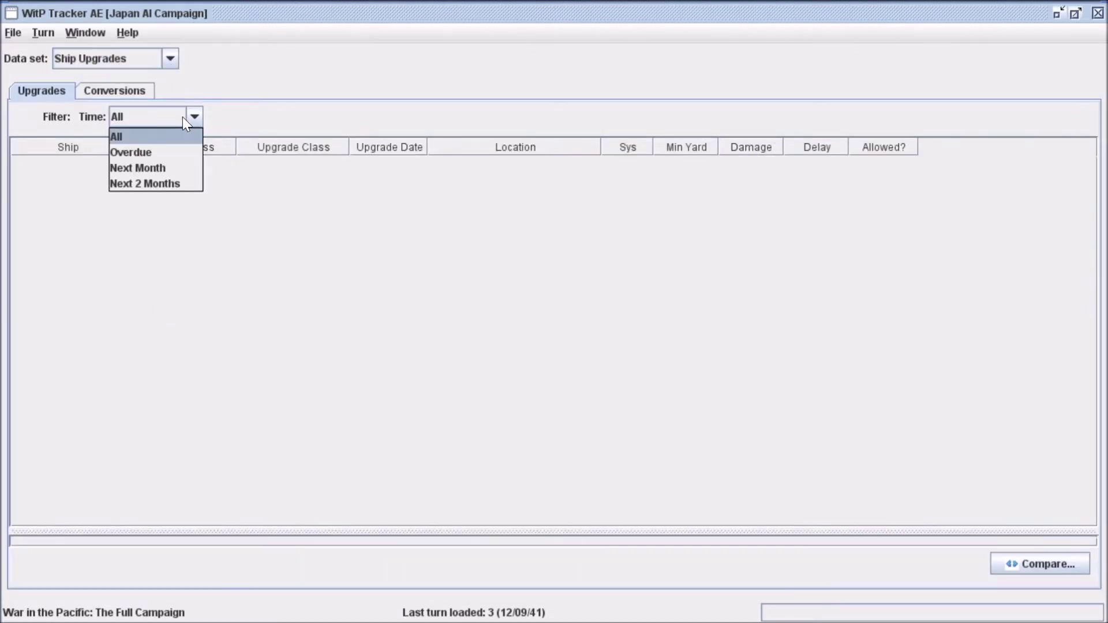
click(155, 151)
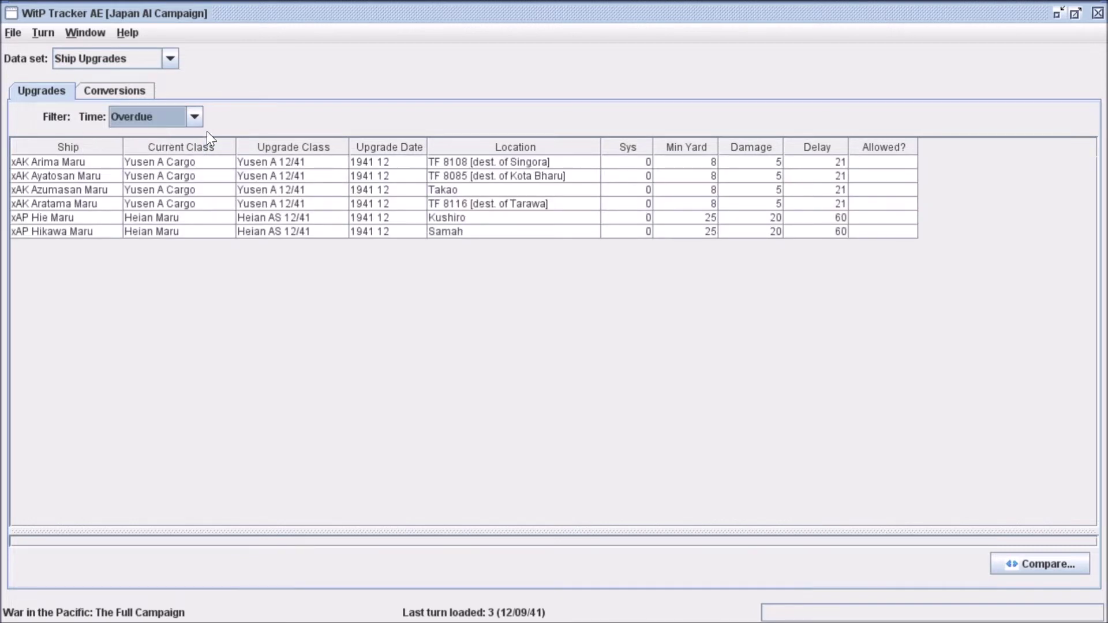
click(193, 116)
click(153, 136)
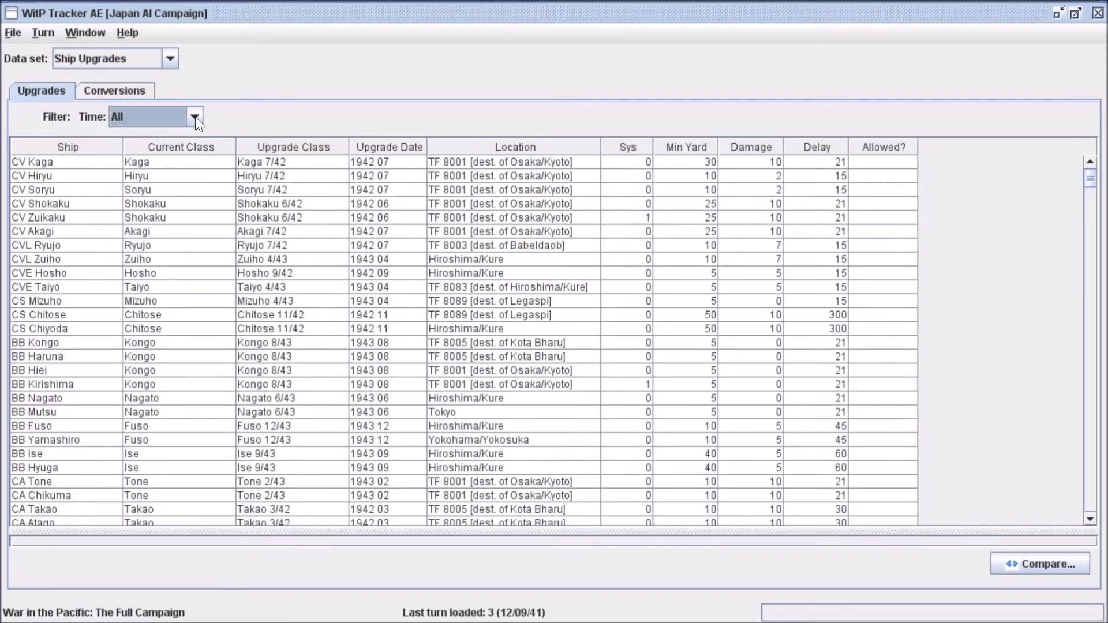
Step: Limit the ship upgrades list to Overdue upgrades to review the ships and their locations
click(193, 117)
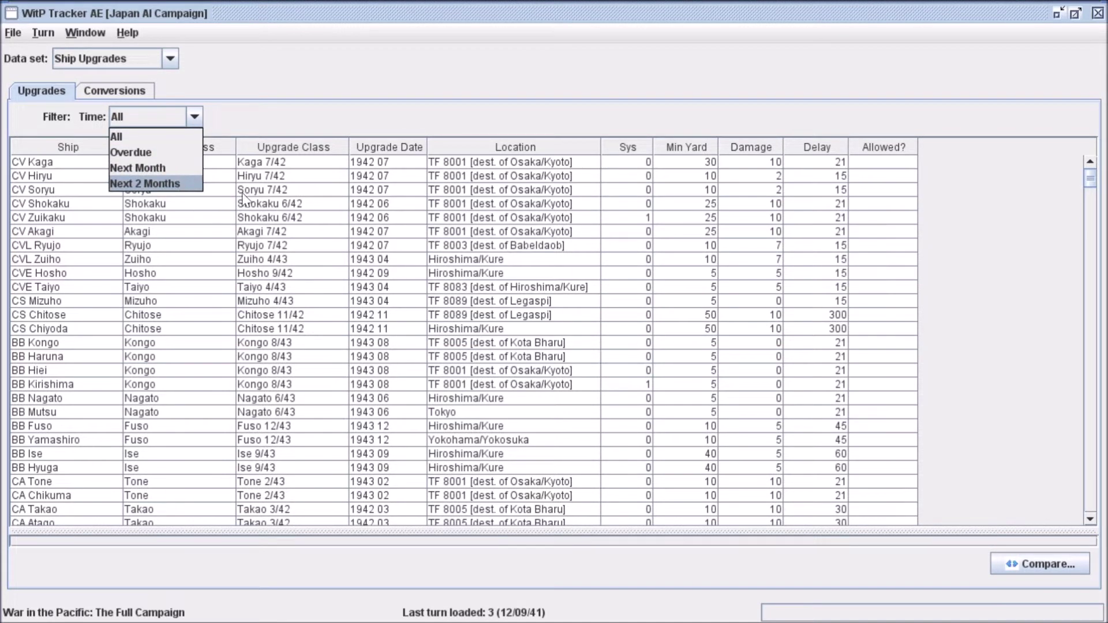
click(394, 54)
click(195, 117)
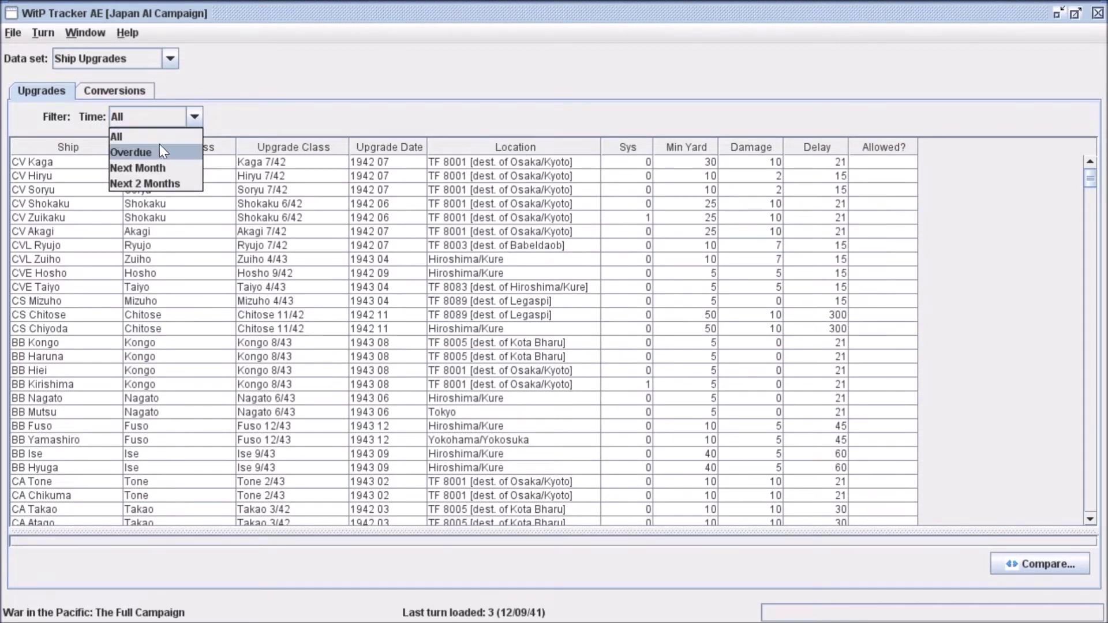
click(122, 123)
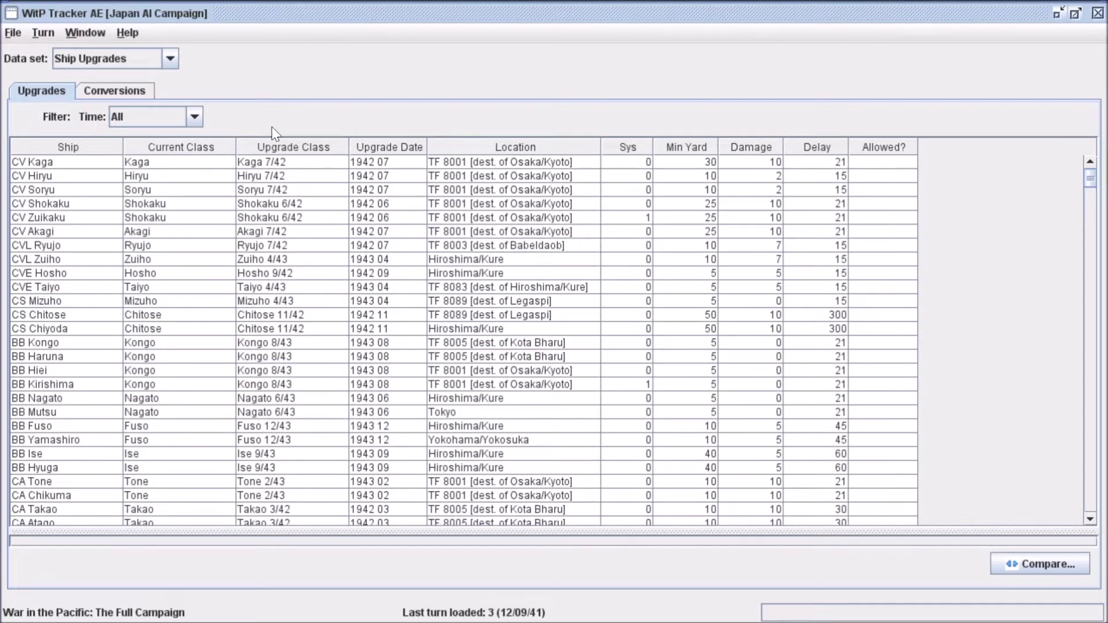
click(200, 113)
click(156, 151)
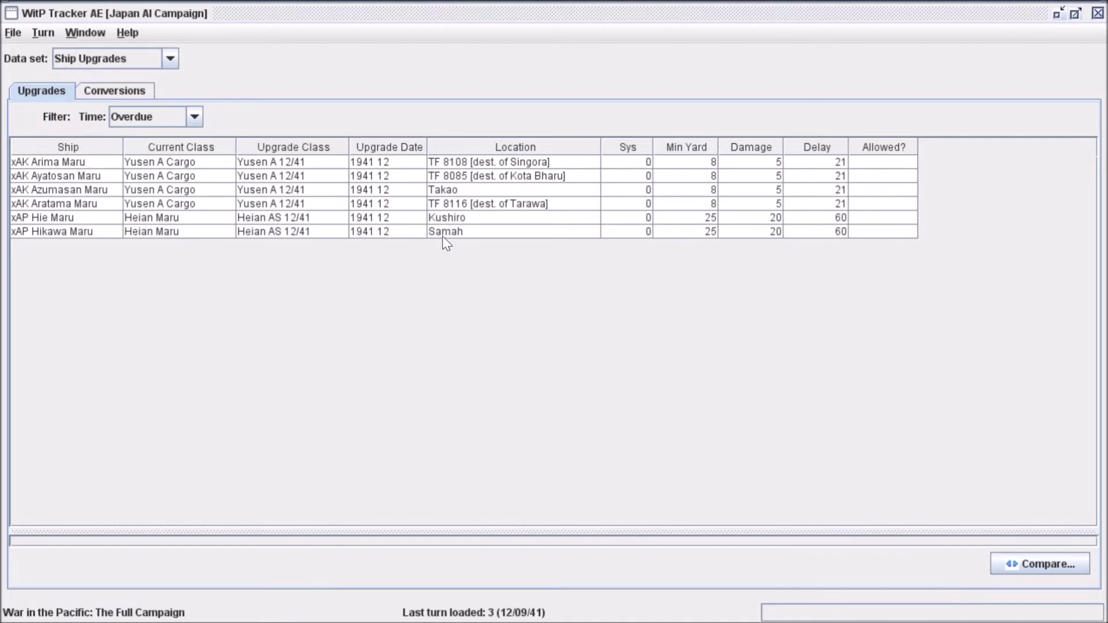
Step: Limit the ship upgrades list to Next Month and look through all the listed ships
click(186, 120)
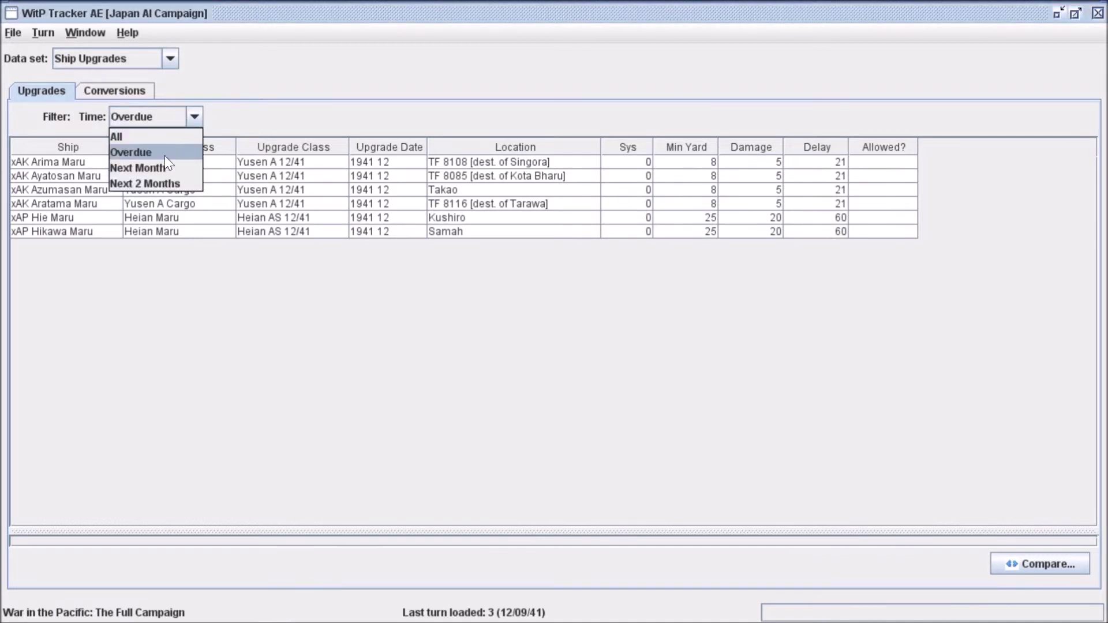
click(158, 167)
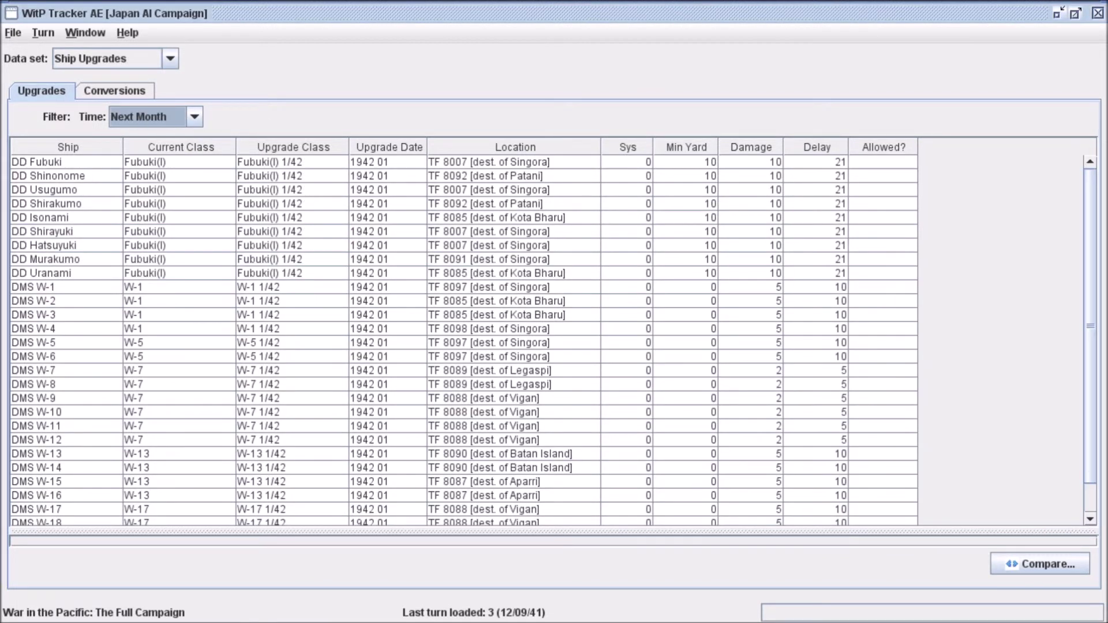
scroll(1088, 223, down, 3)
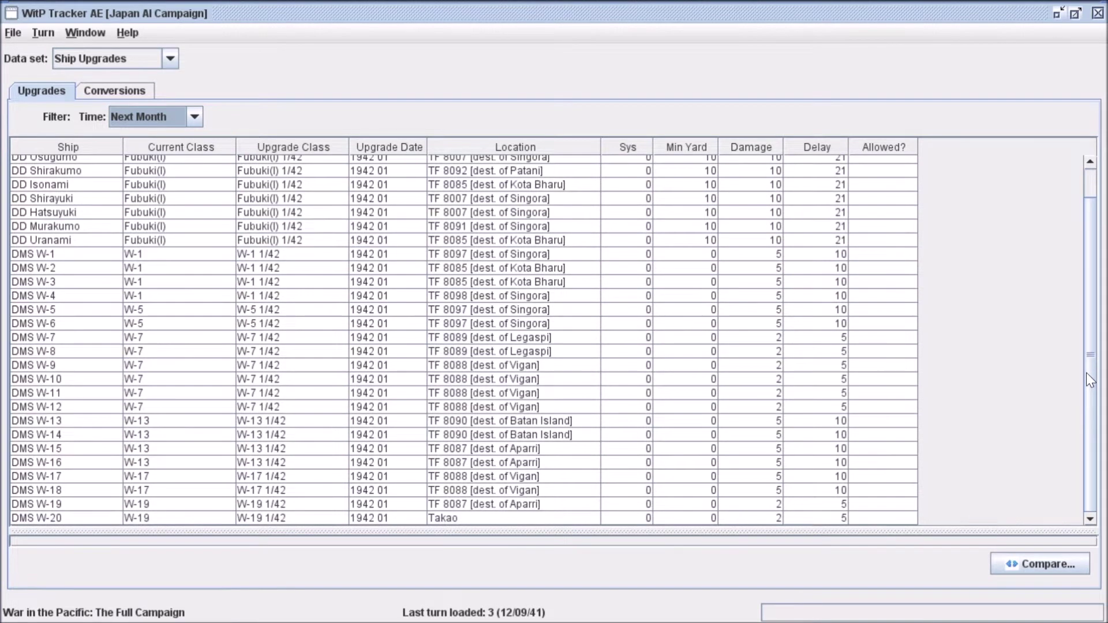
scroll(1086, 372, up, 3)
Step: Extend the ship upgrades time filter to Next 2 Months and review the list
click(200, 113)
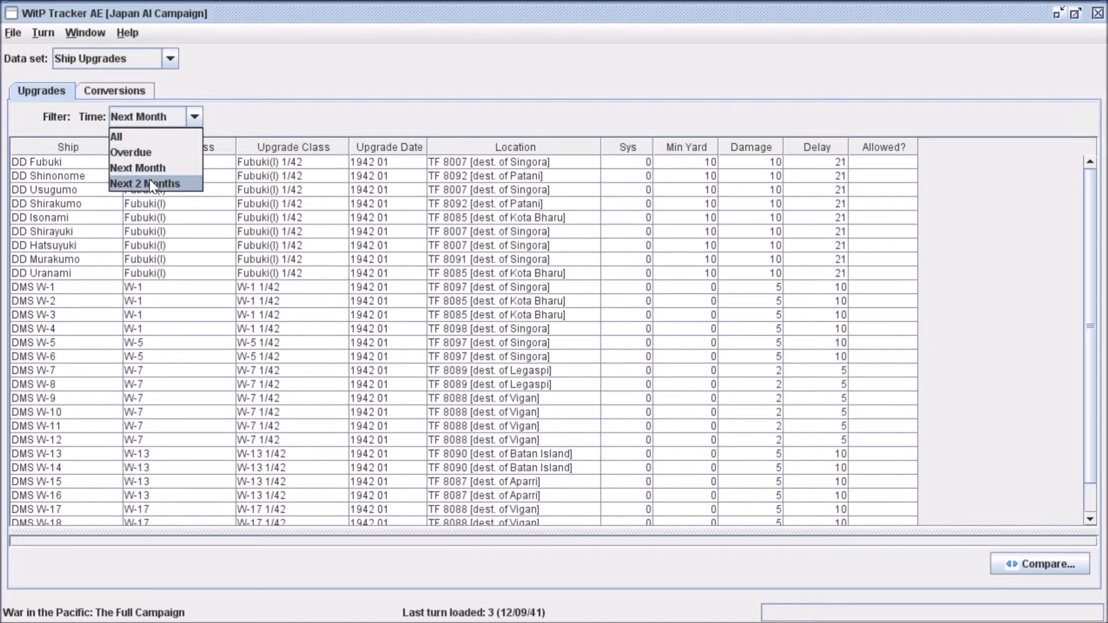
click(150, 180)
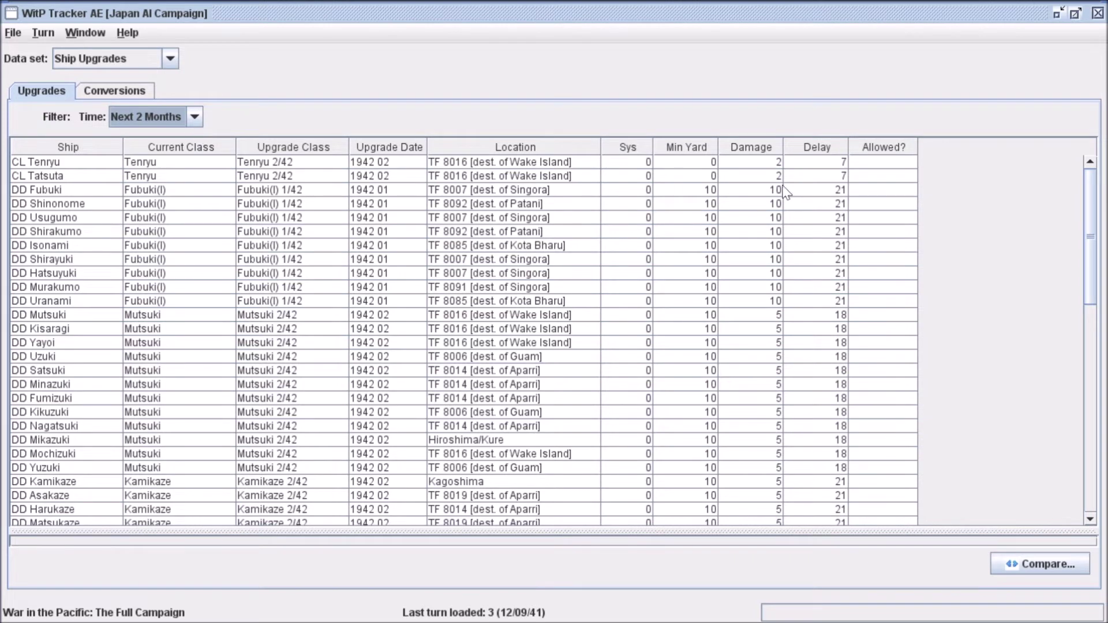
drag(1094, 194, 1072, 184)
Step: Open the class comparison for CL Tenryu and examine the upgrade from Tenryu to Tenryu 2/42
click(60, 161)
click(1046, 563)
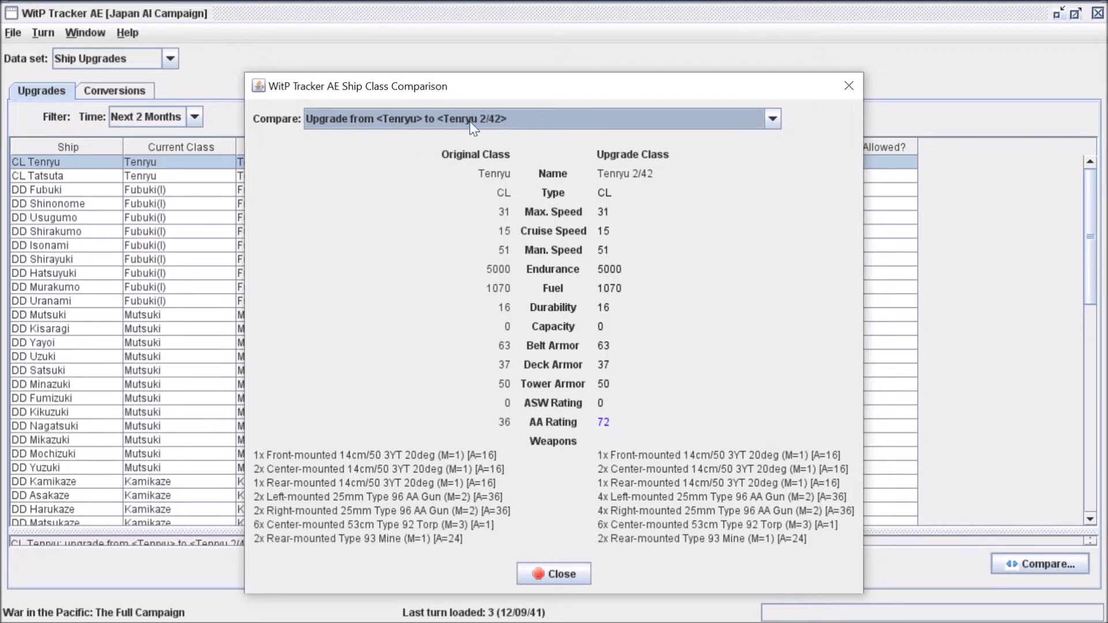
click(772, 118)
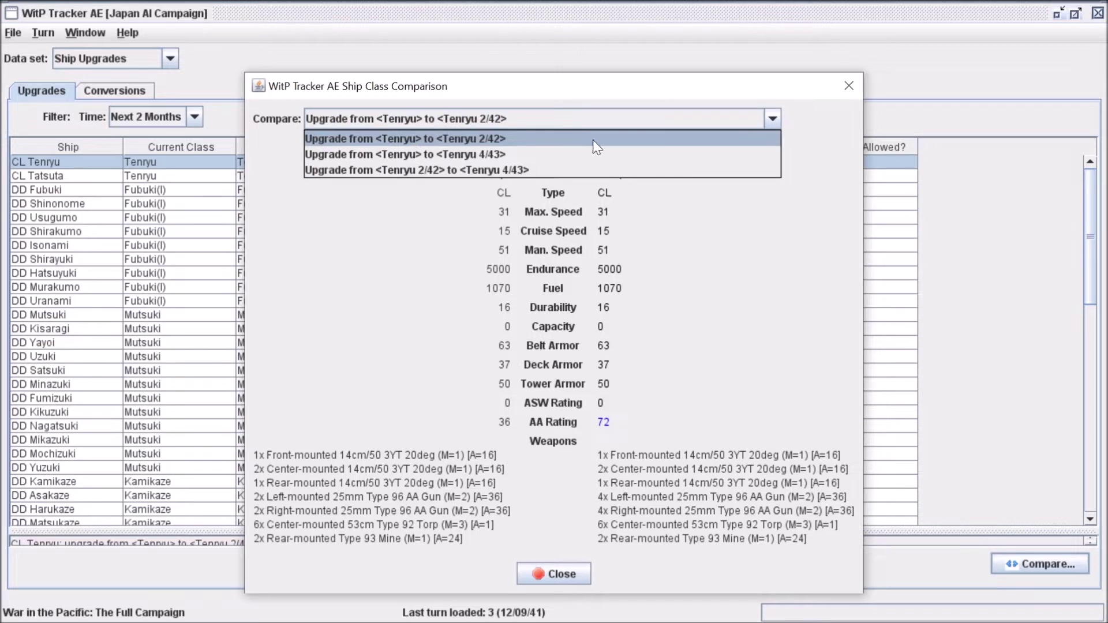
click(426, 140)
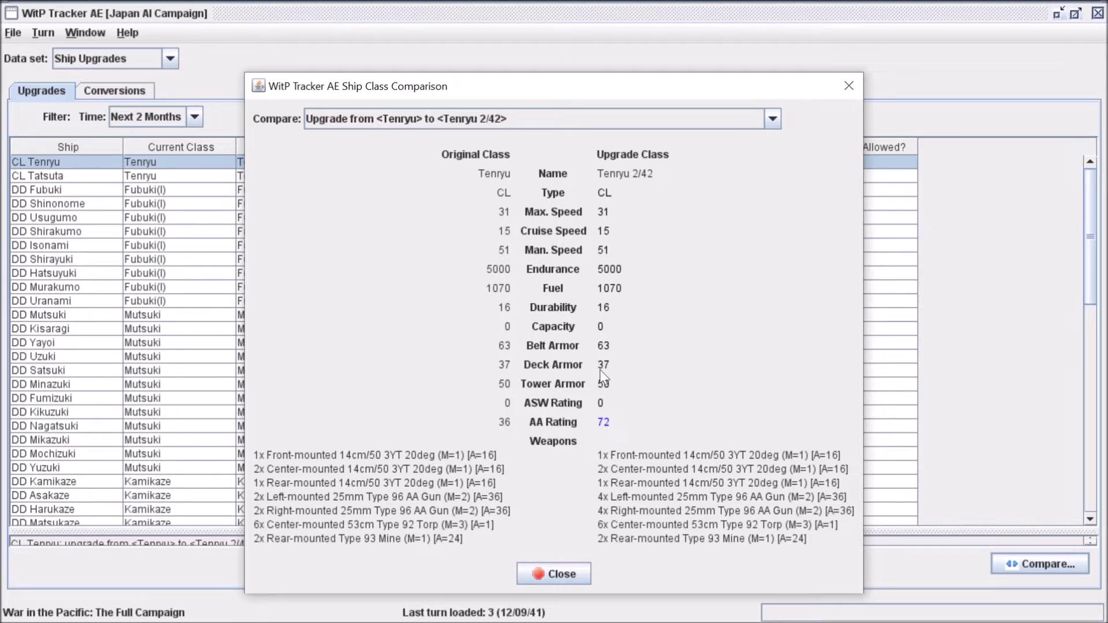
Step: Compare Tenryu 2/42 with Tenryu 4/43, enlarging the comparison window to show every weapon, and close it
click(771, 119)
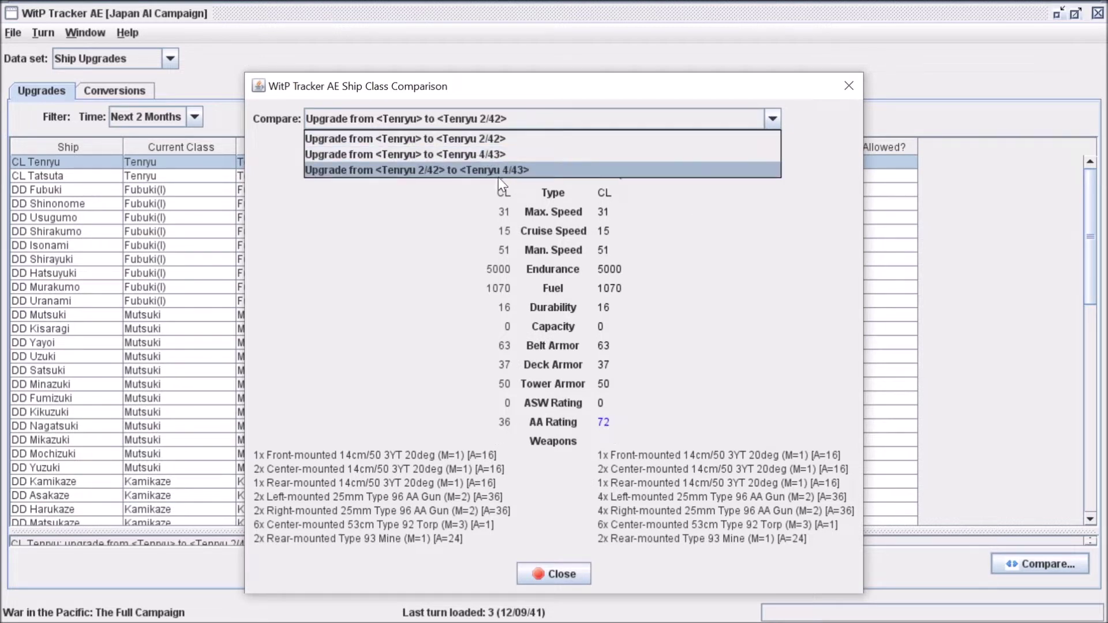
click(465, 170)
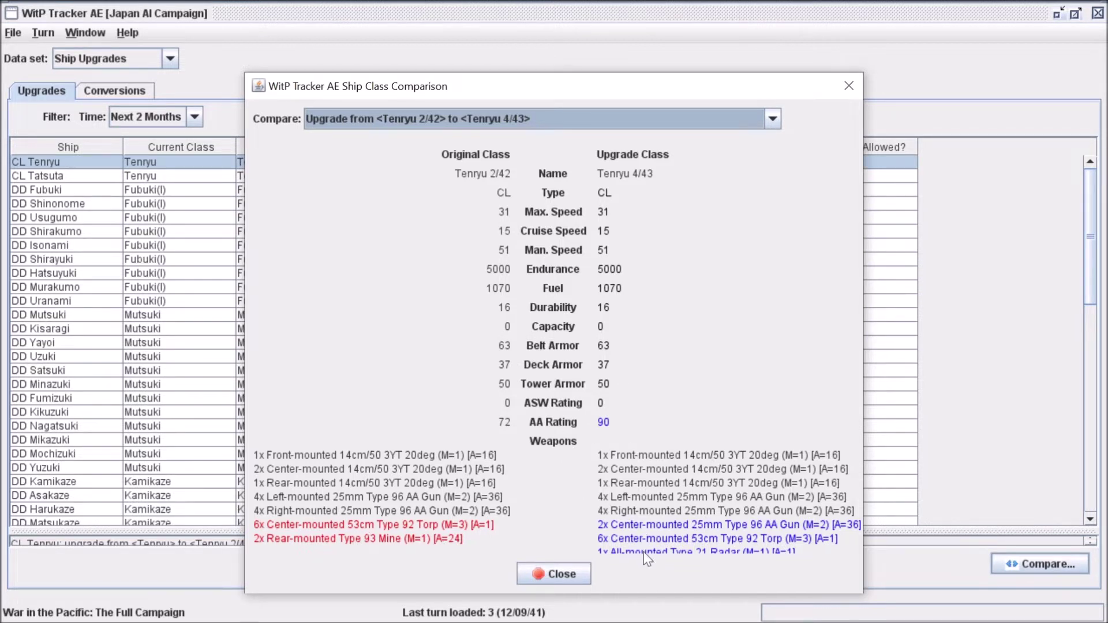
drag(683, 592, 689, 606)
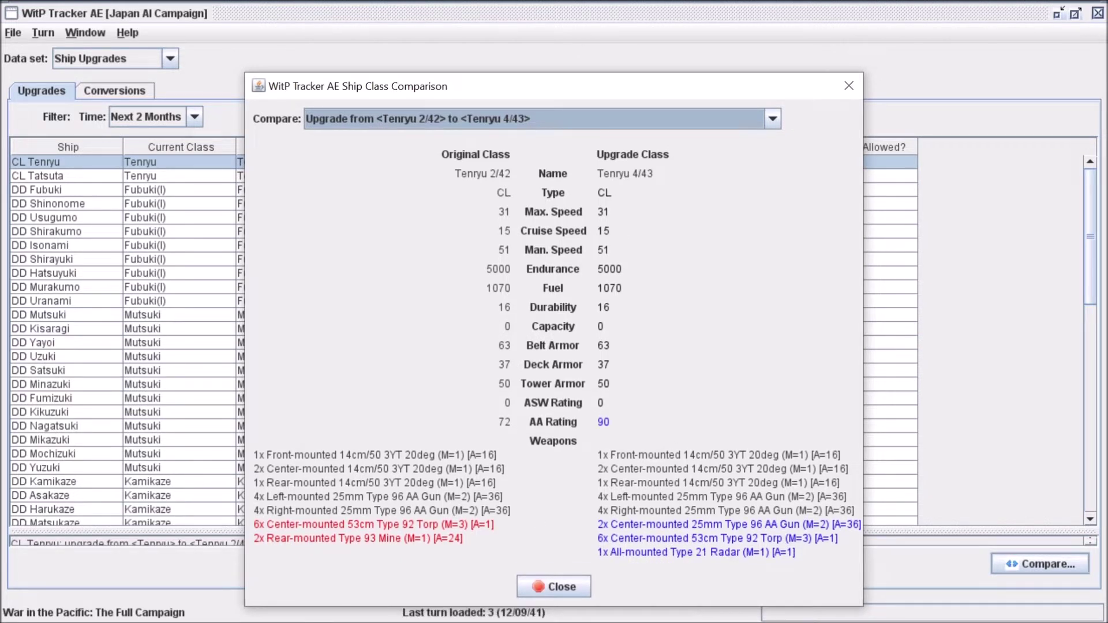
click(772, 118)
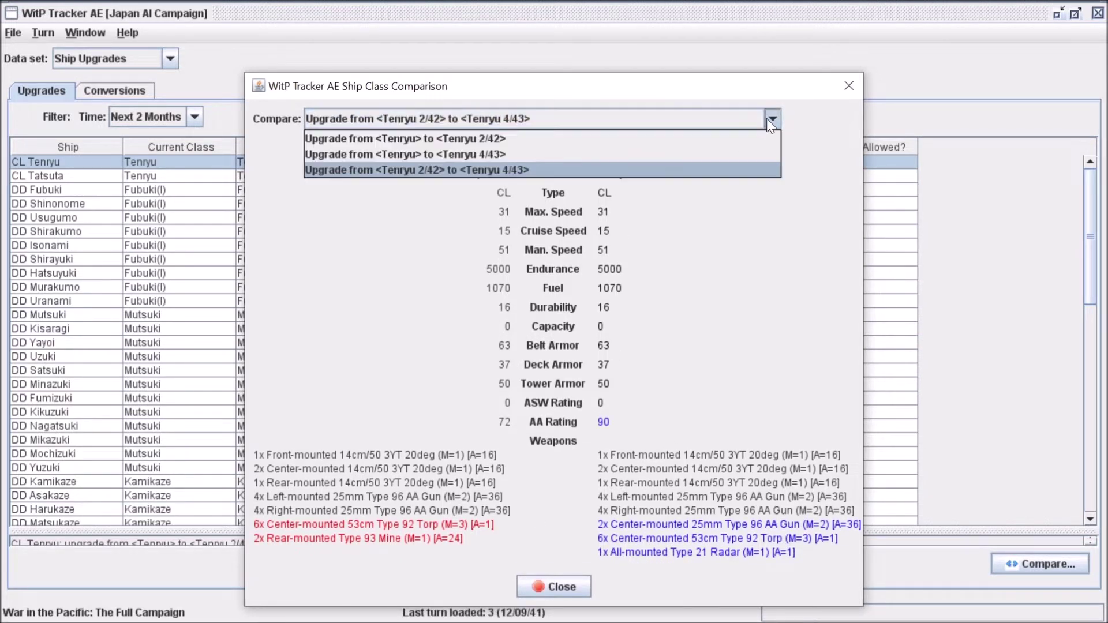
click(571, 160)
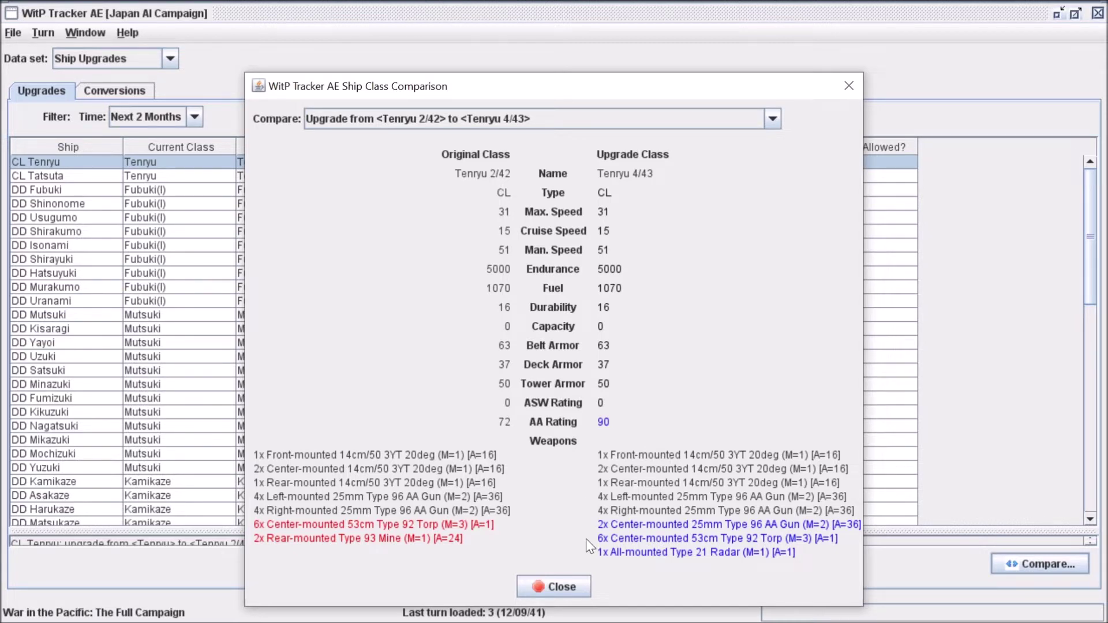
click(561, 587)
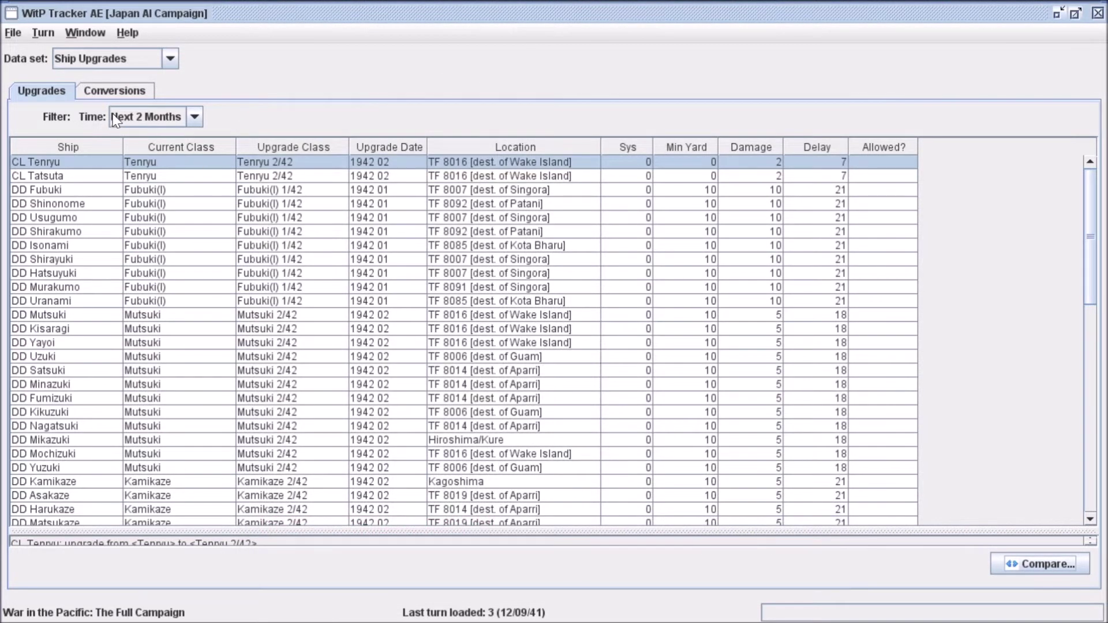
Step: Show the ship conversions, filter them by convert-to type CA, and select the Mogami entry
click(119, 91)
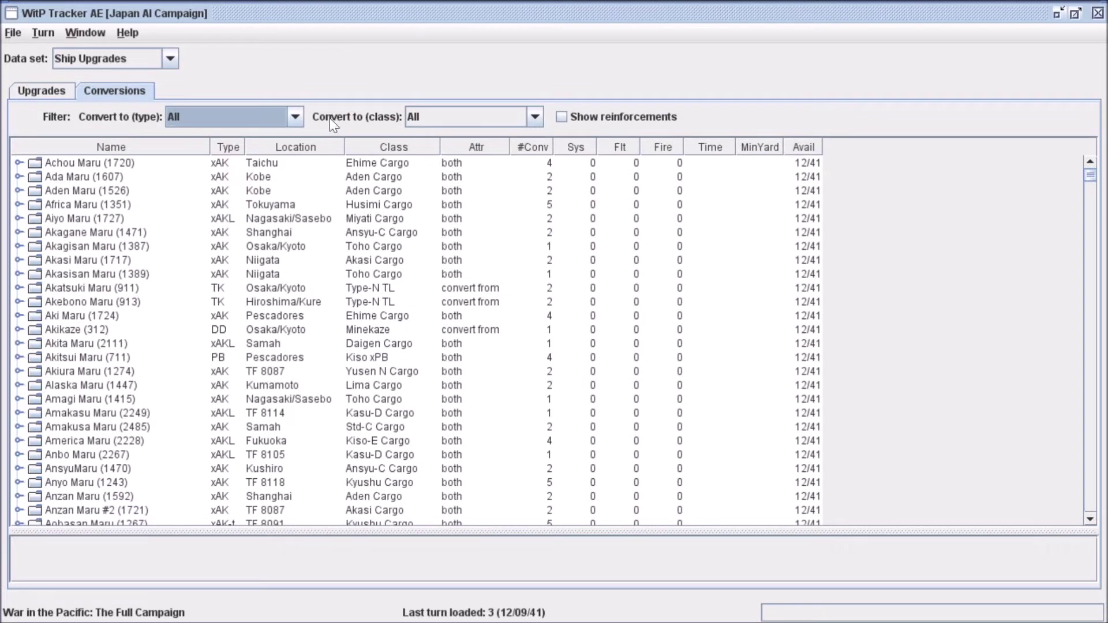
click(295, 117)
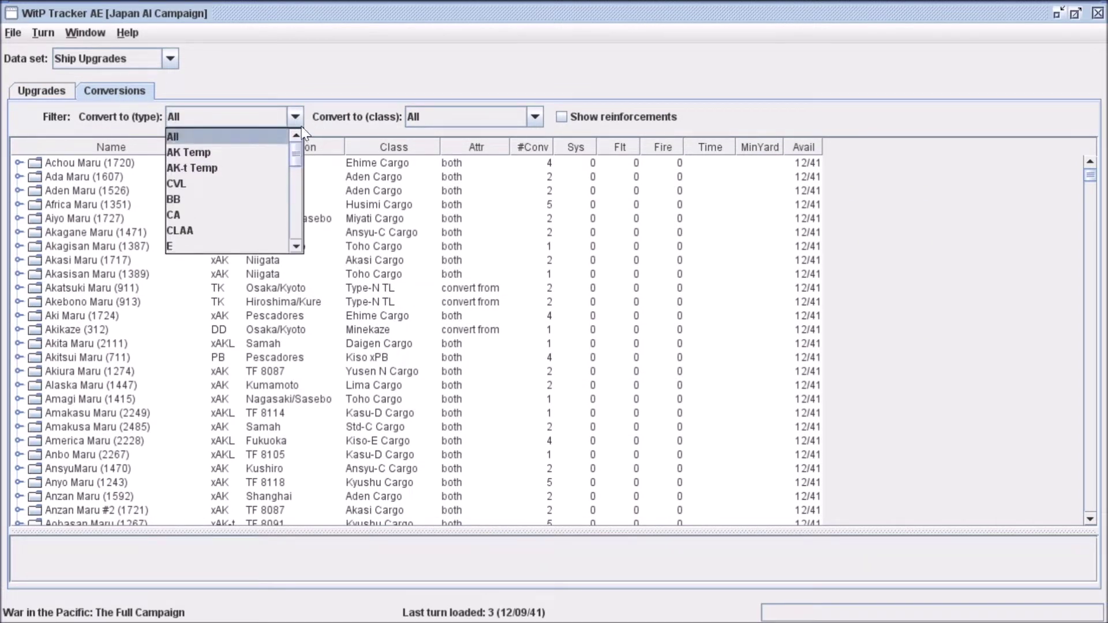
mouse_move(304, 151)
mouse_down()
mouse_move(305, 225)
mouse_move(293, 149)
mouse_up()
click(200, 205)
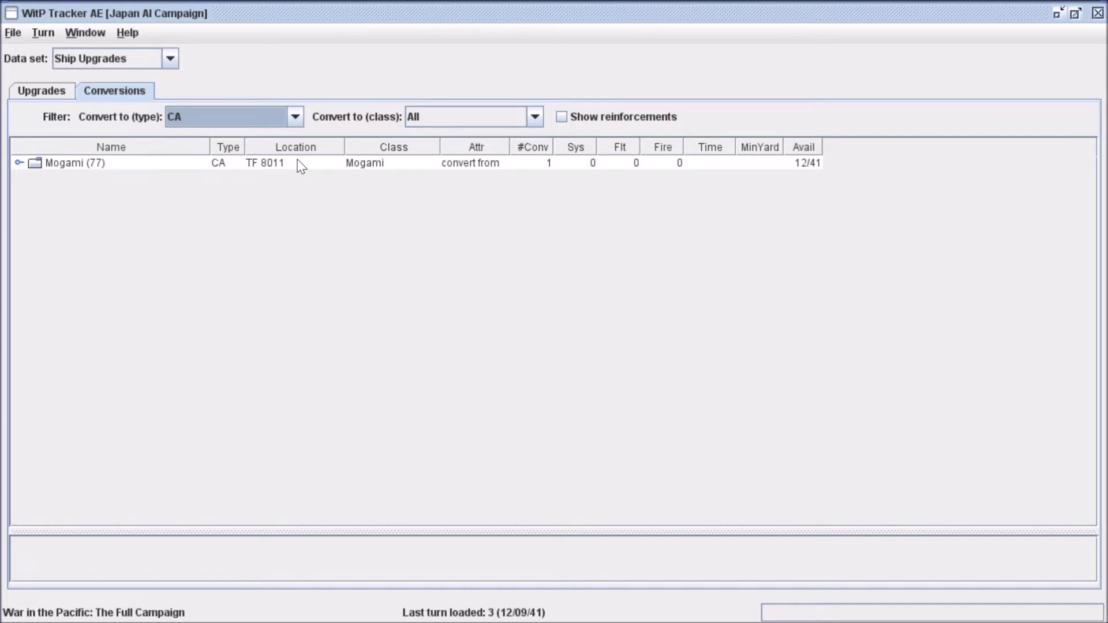
click(536, 120)
click(484, 103)
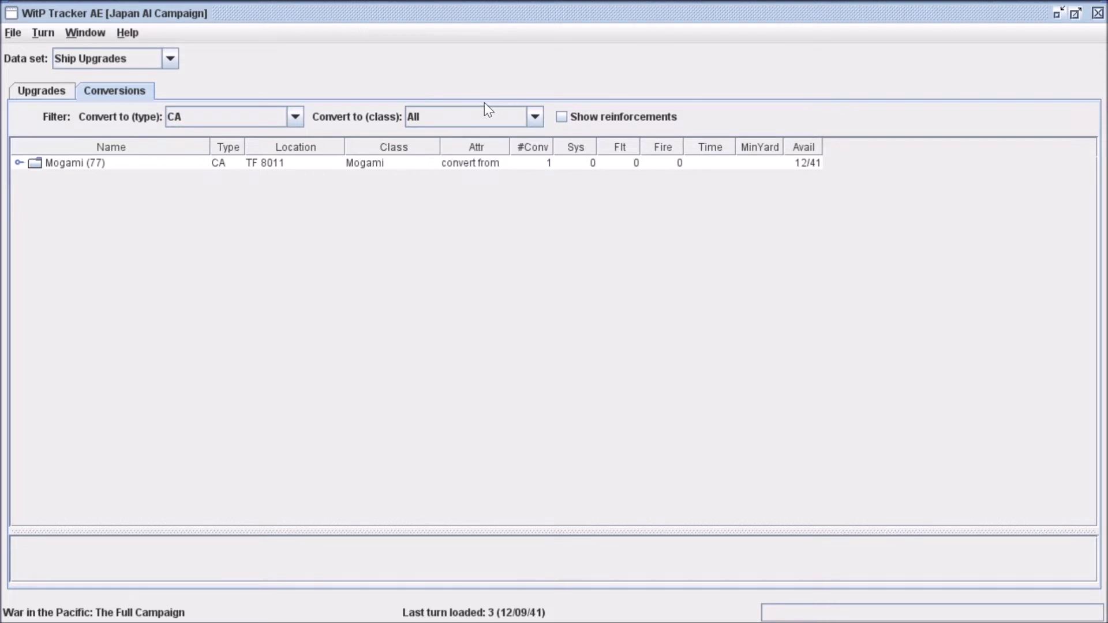
click(470, 166)
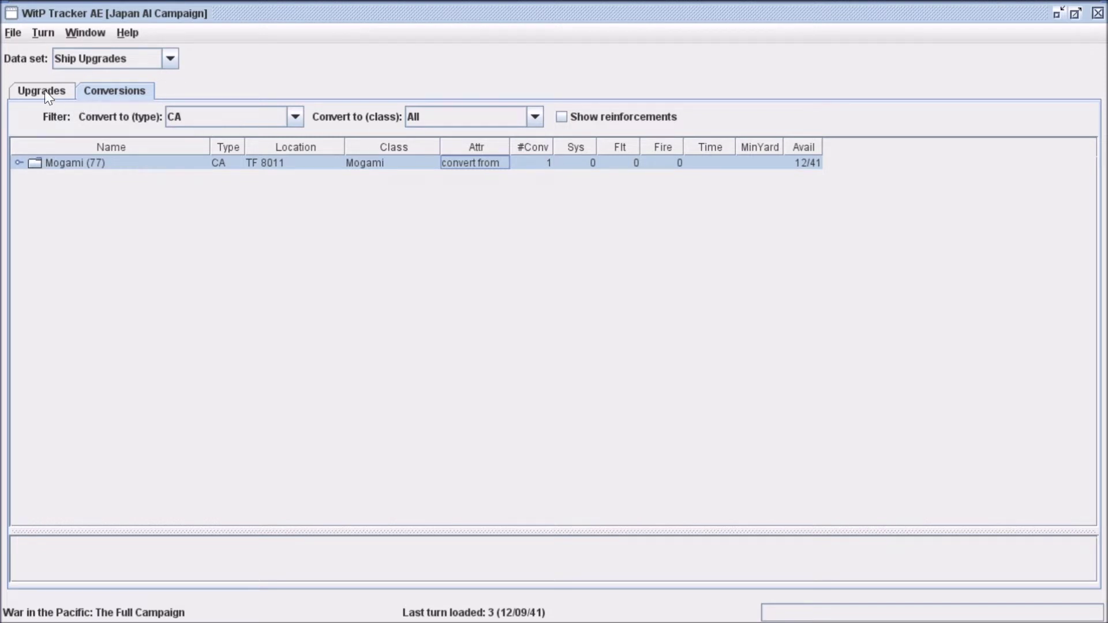
Step: Reset the convert-to type filter to All and look through the full list of ship conversions
click(282, 119)
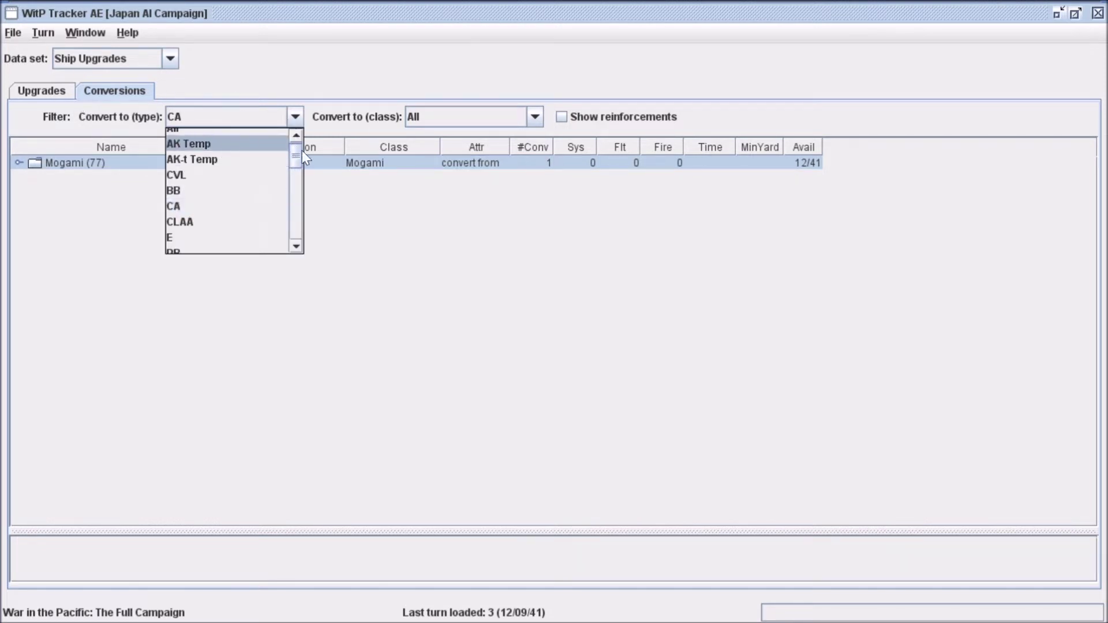
click(295, 135)
click(216, 129)
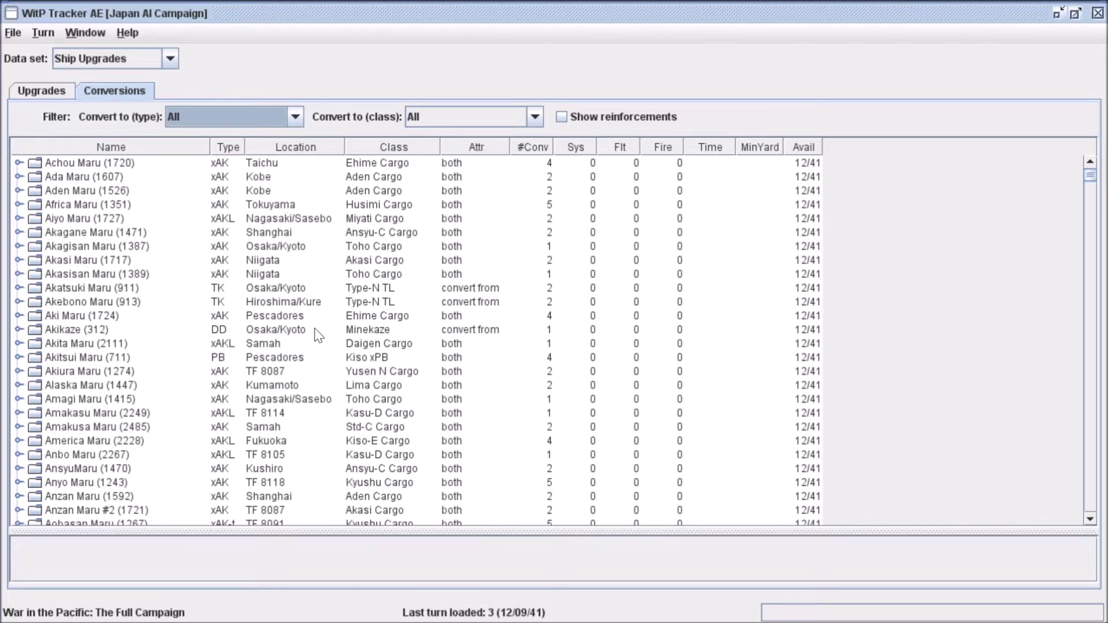
scroll(283, 355, down, 7)
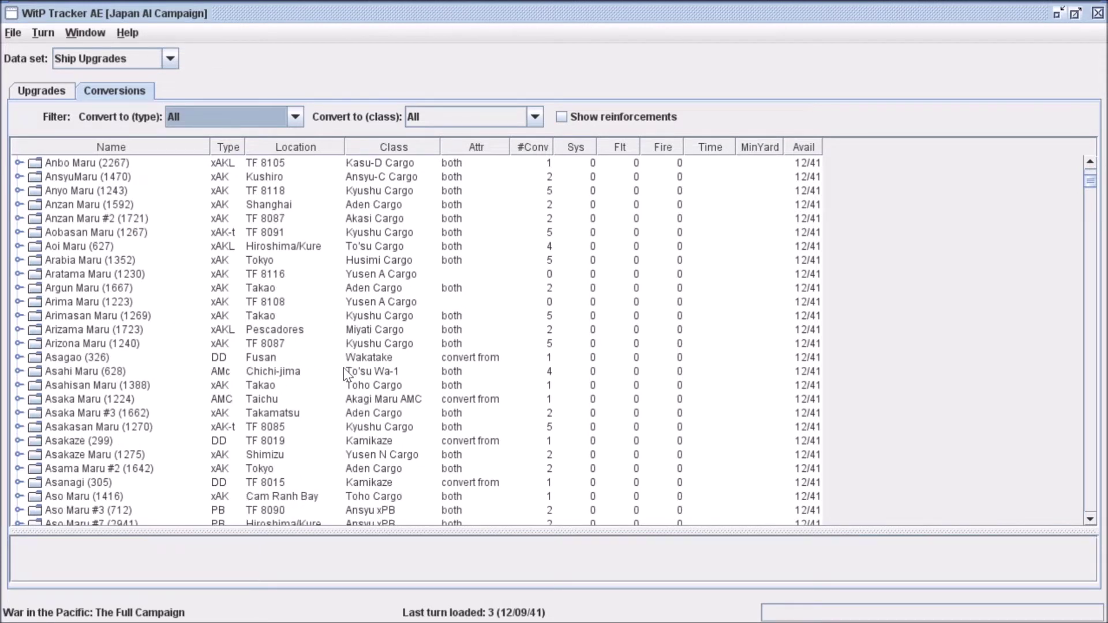
scroll(340, 318, up, 7)
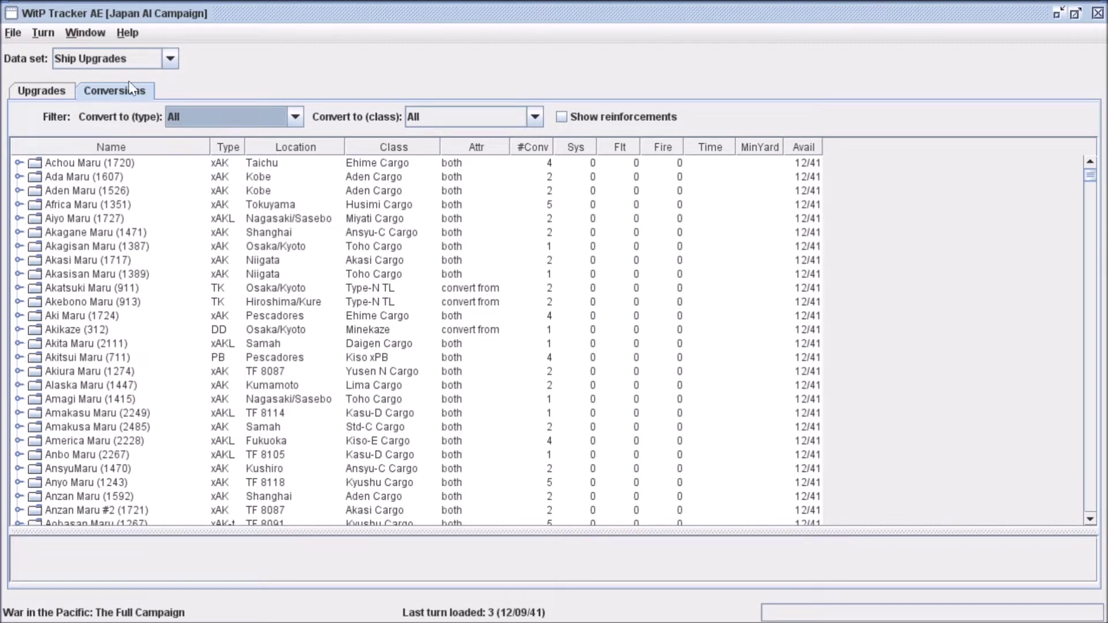
Step: Switch the data set to Ship Repairs and enlarge the ship table to review the damaged ships
click(170, 58)
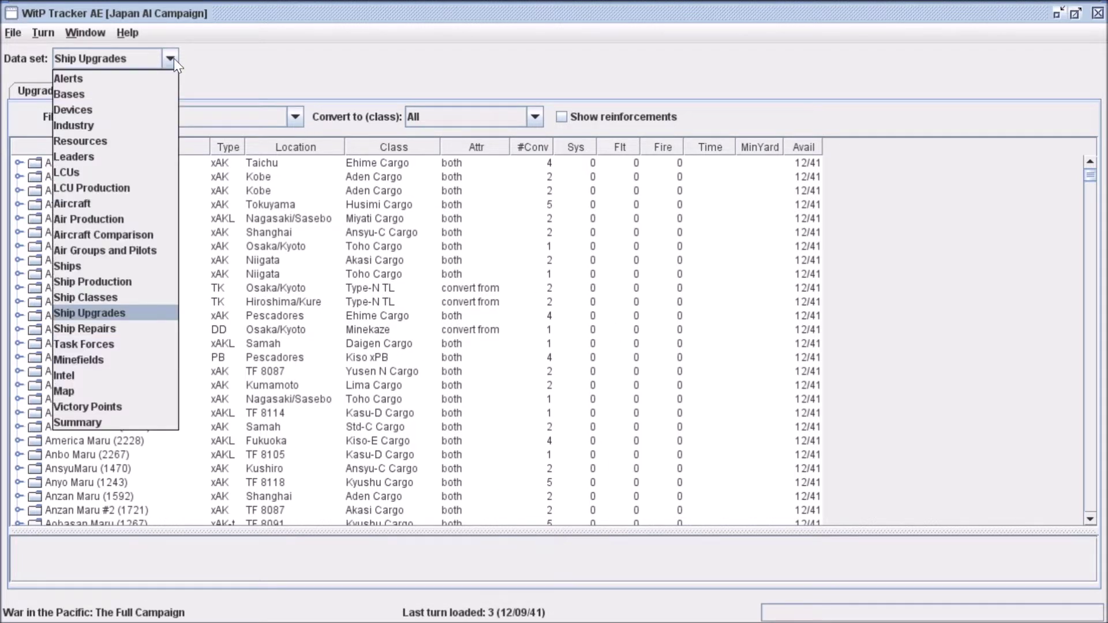
click(135, 328)
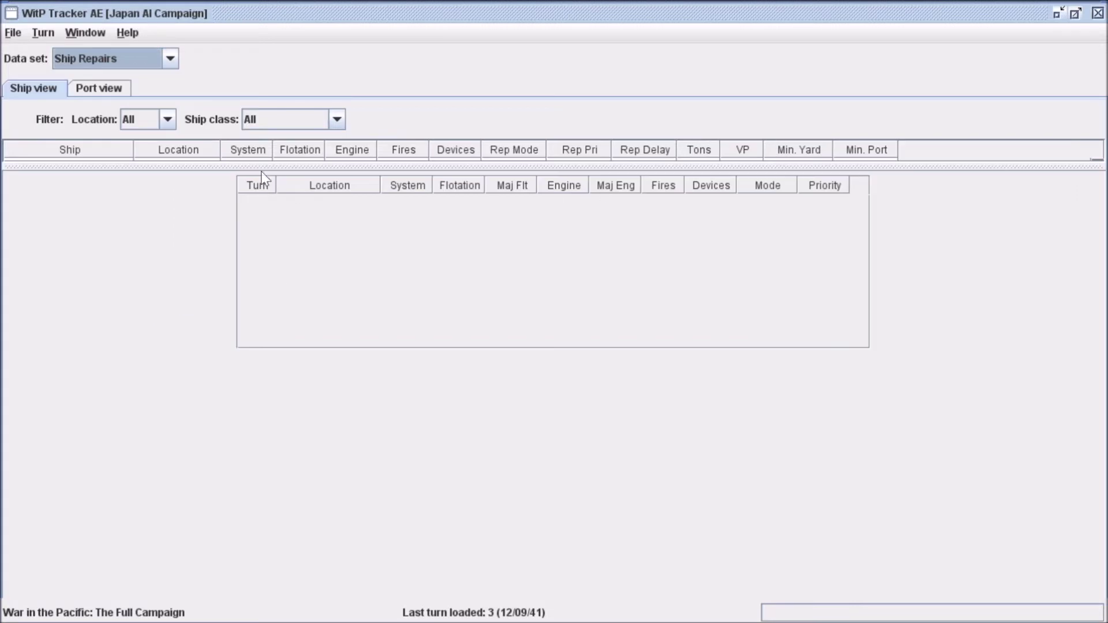
drag(349, 163, 388, 411)
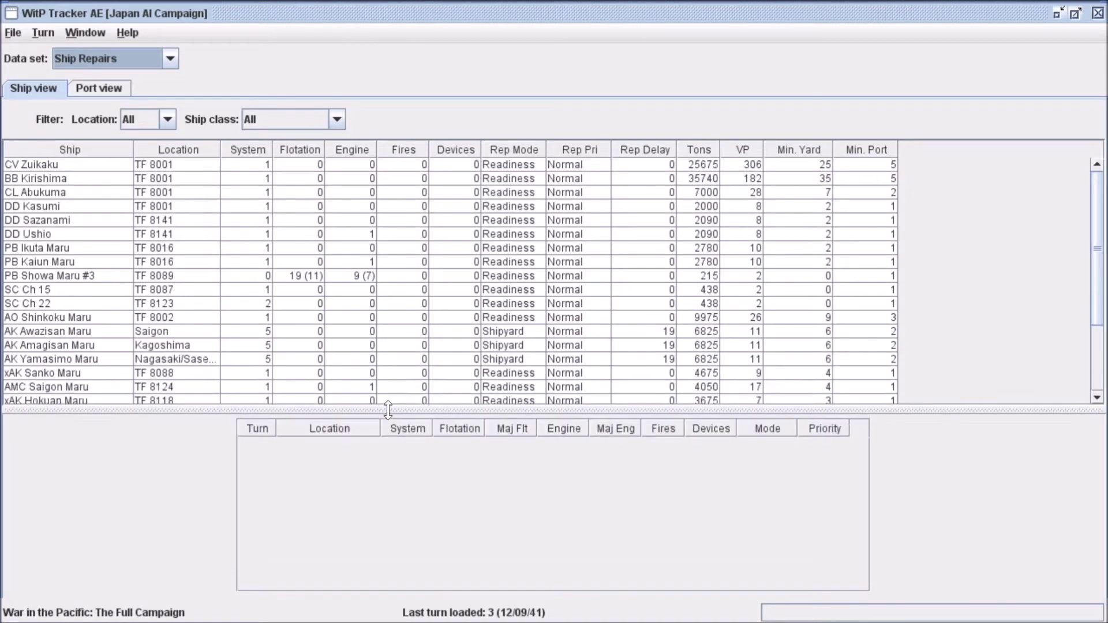
drag(1098, 277, 1091, 206)
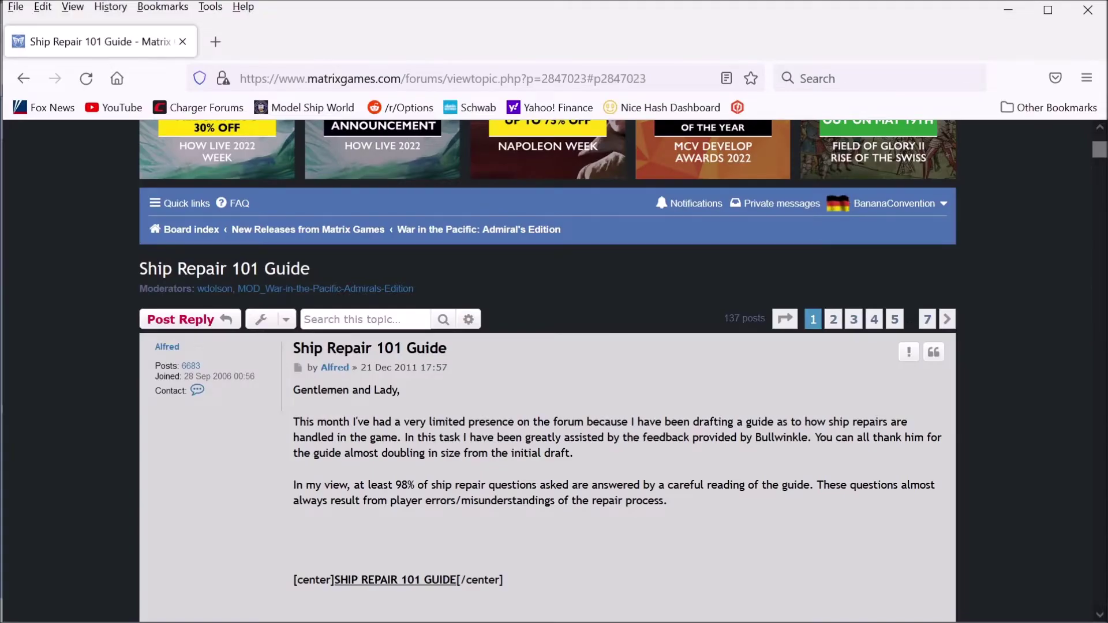
Step: Look over the start of the Ship Repair 101 Guide in the browser and view the bookmarked WITP Forum Posts
scroll(747, 403, down, 3)
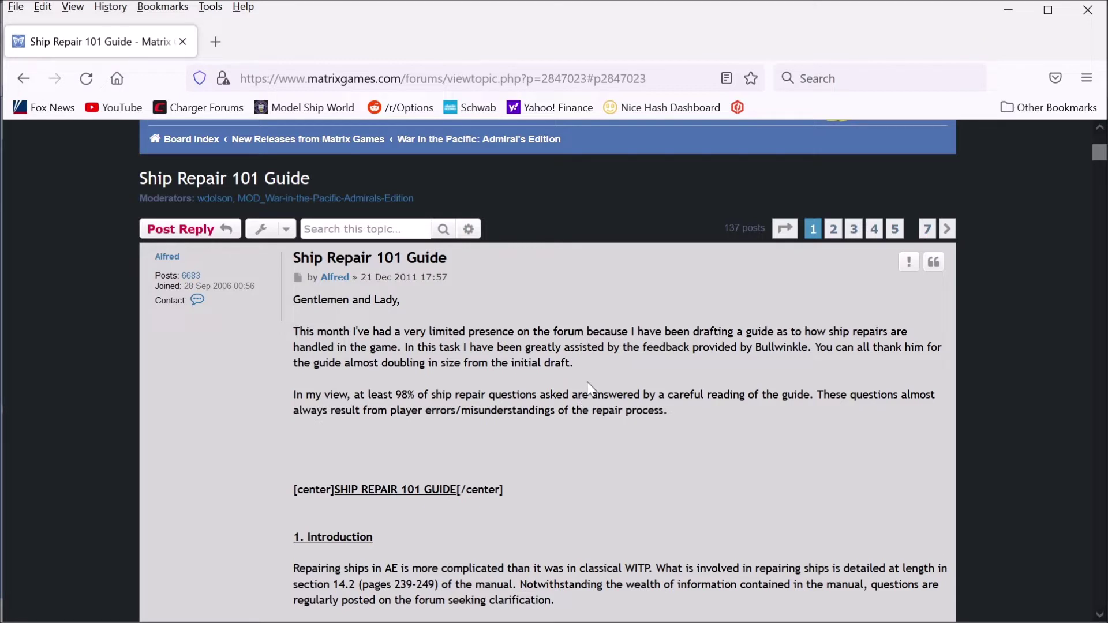
scroll(594, 404, up, 5)
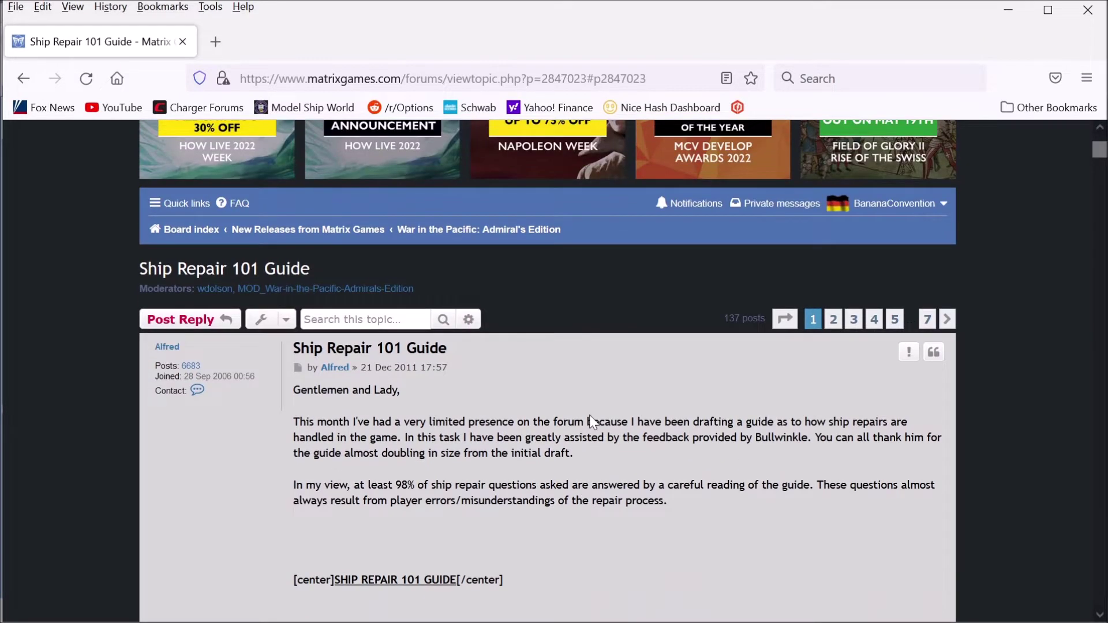
click(111, 6)
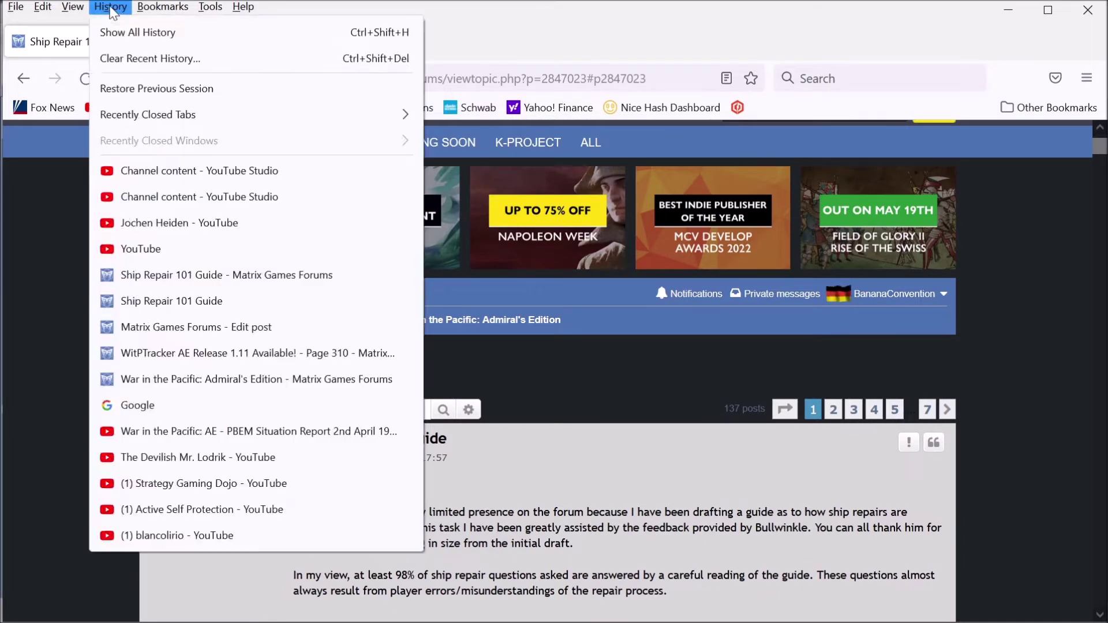
mouse_move(163, 7)
mouse_move(202, 258)
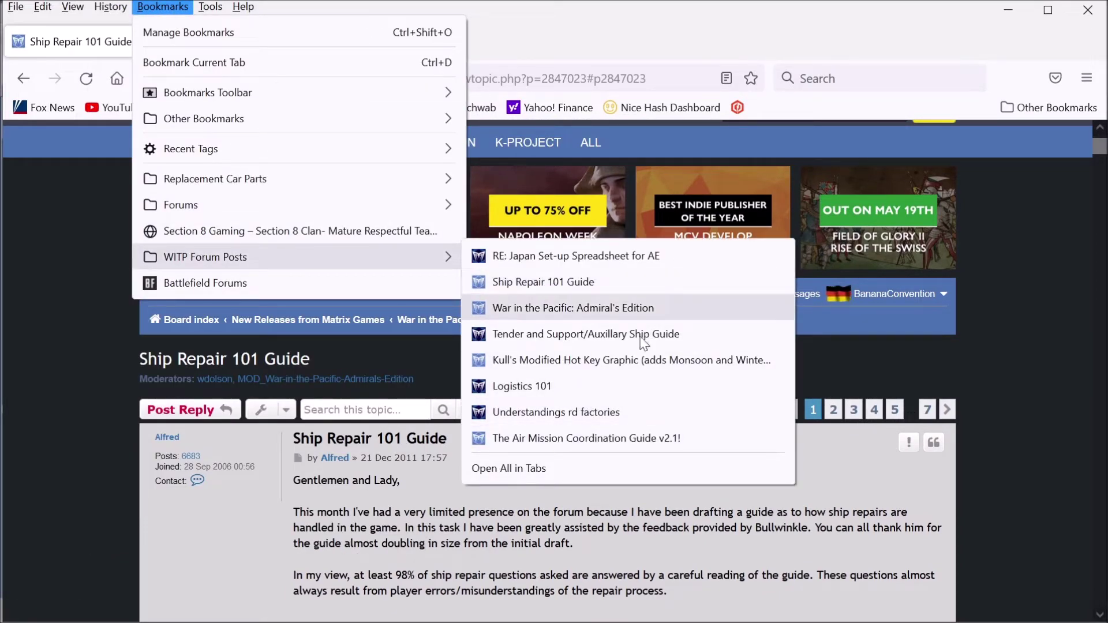
click(426, 480)
Step: Skim the opening sections of the Ship Repair 101 Guide, and return to the Ship view of repairs in WitP Tracker
scroll(462, 481, down, 3)
scroll(462, 482, down, 5)
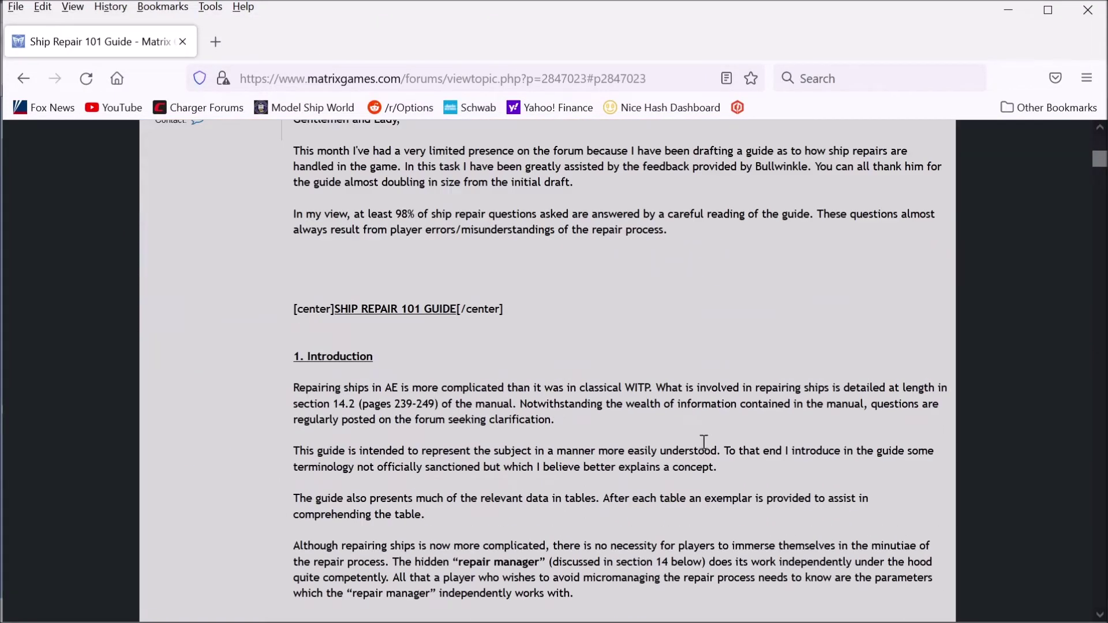
scroll(585, 361, down, 10)
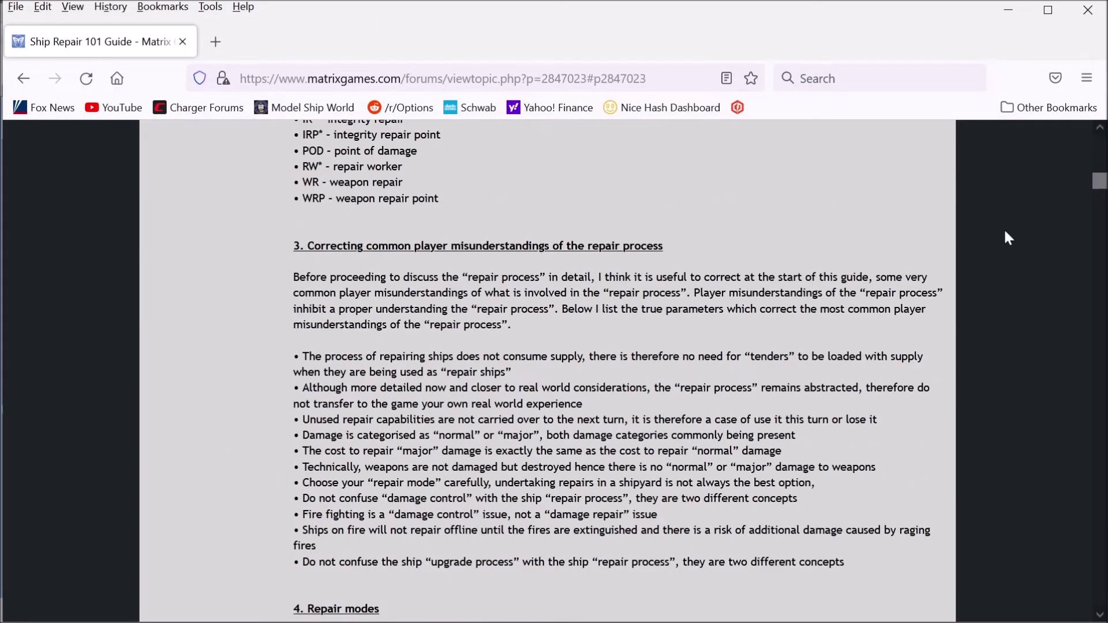
drag(1095, 187, 1102, 143)
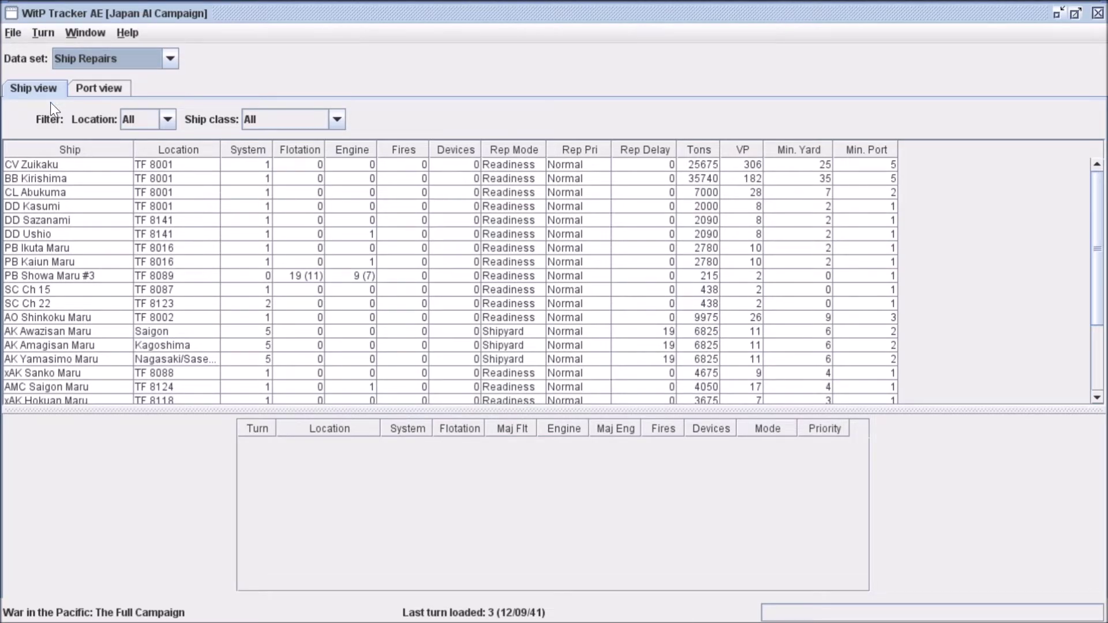
click(40, 88)
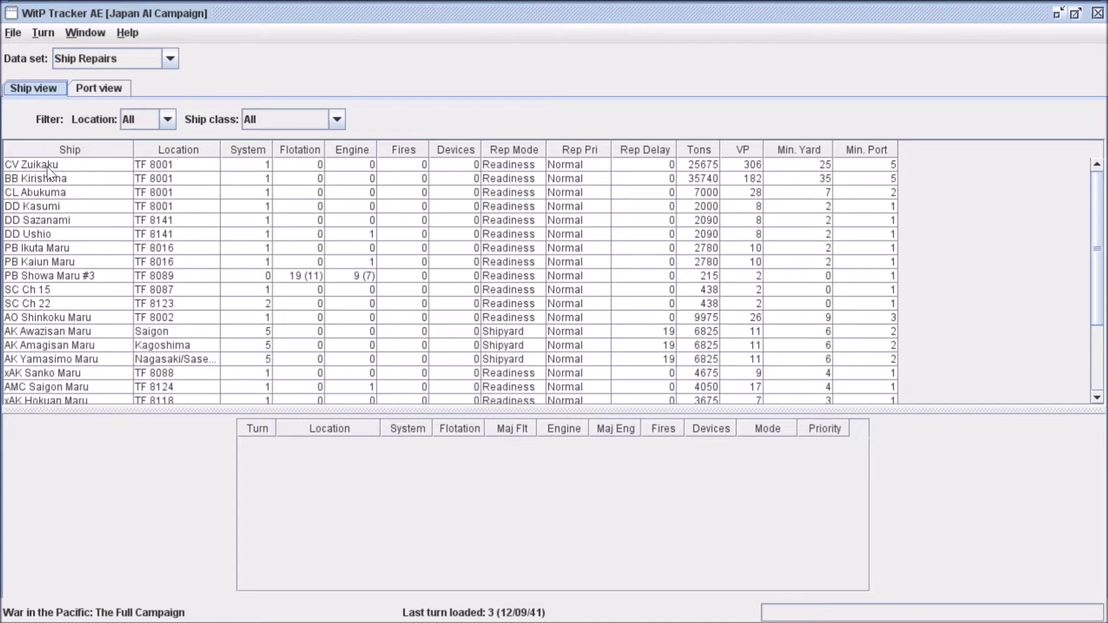
Step: Review the Location and Ship class filter options for the ship repairs list, keeping both at All
click(157, 119)
click(157, 119)
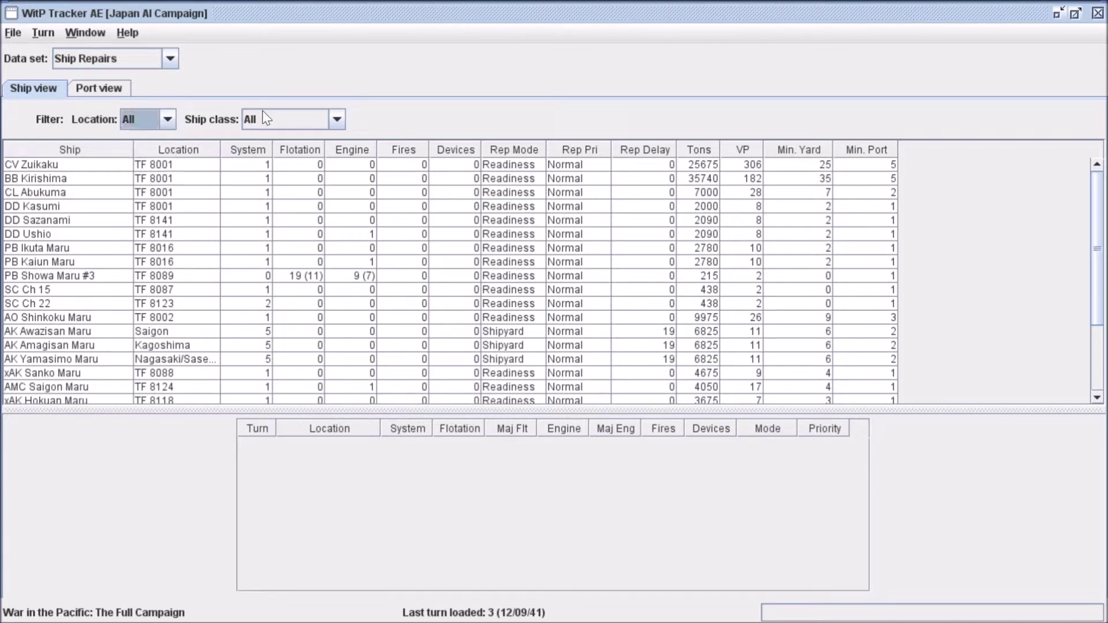
click(337, 119)
click(250, 139)
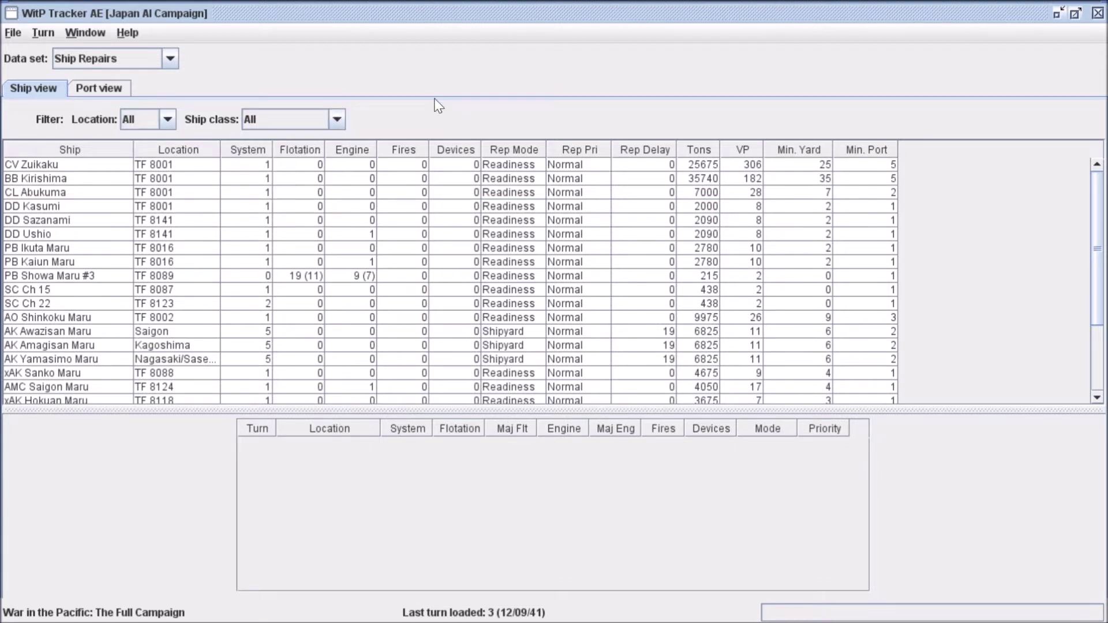
Step: Filter the ship repairs by location, first Port and then TF, and reset the location filter to All
click(160, 120)
click(131, 155)
click(167, 119)
click(128, 171)
click(173, 121)
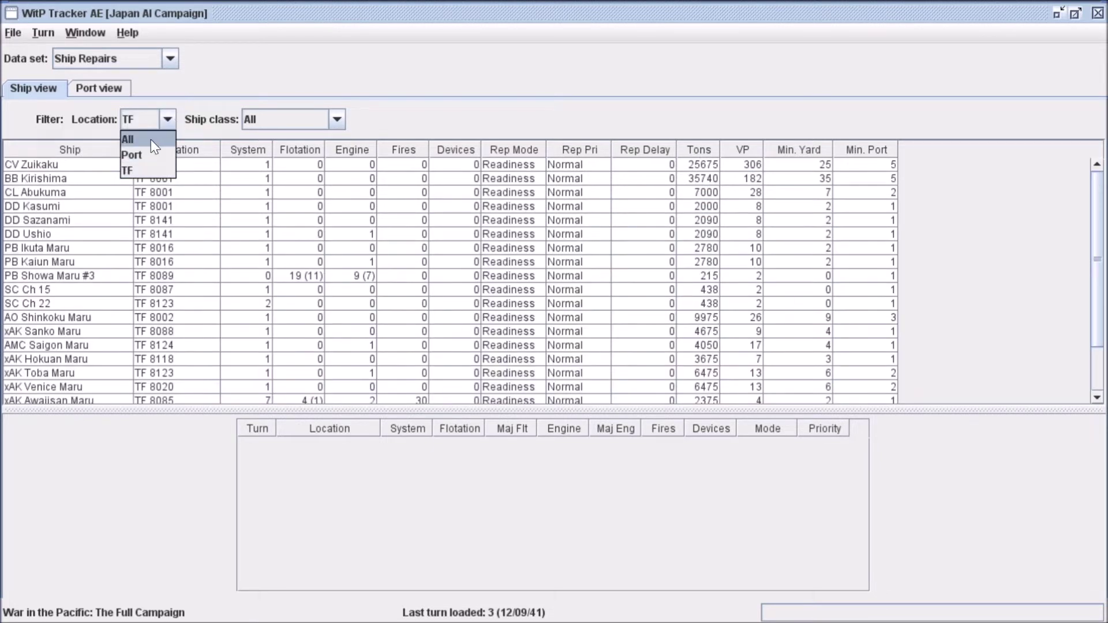
click(163, 140)
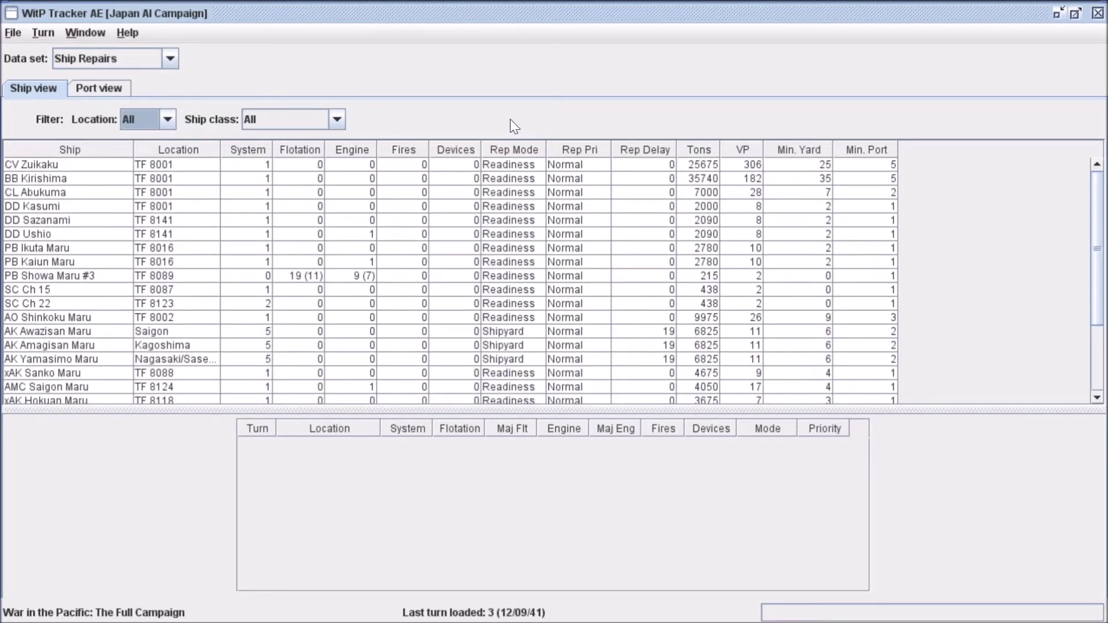
Step: Sort the ships by flotation damage, highest first, and view the turn-by-turn damage of SSX Ha-24, PB Showa Maru #3 and CV Zuikaku
click(304, 151)
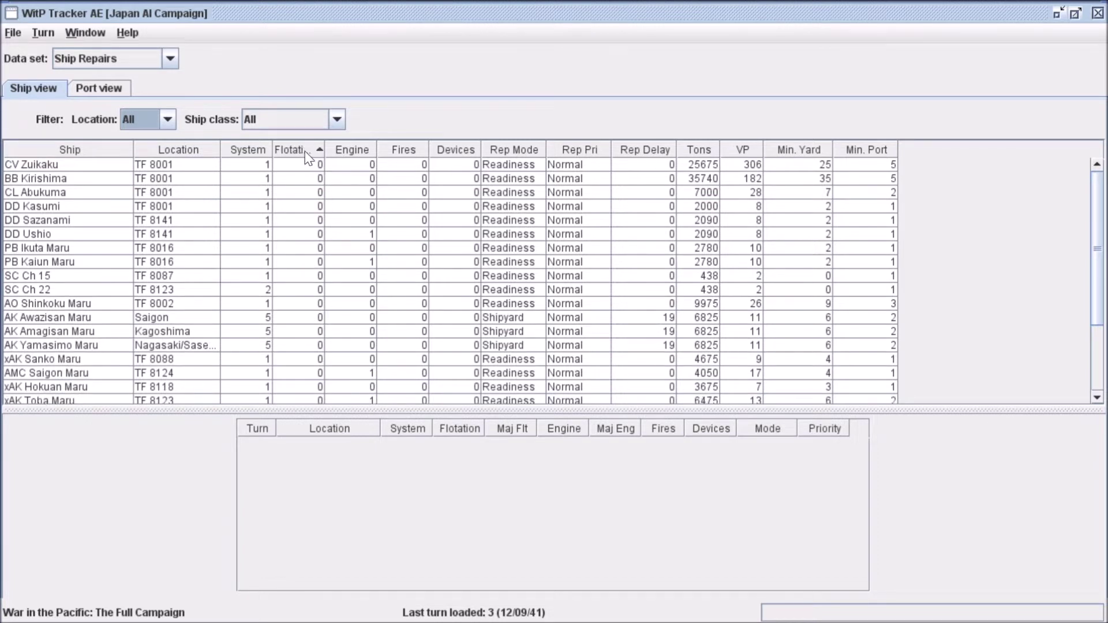
click(316, 151)
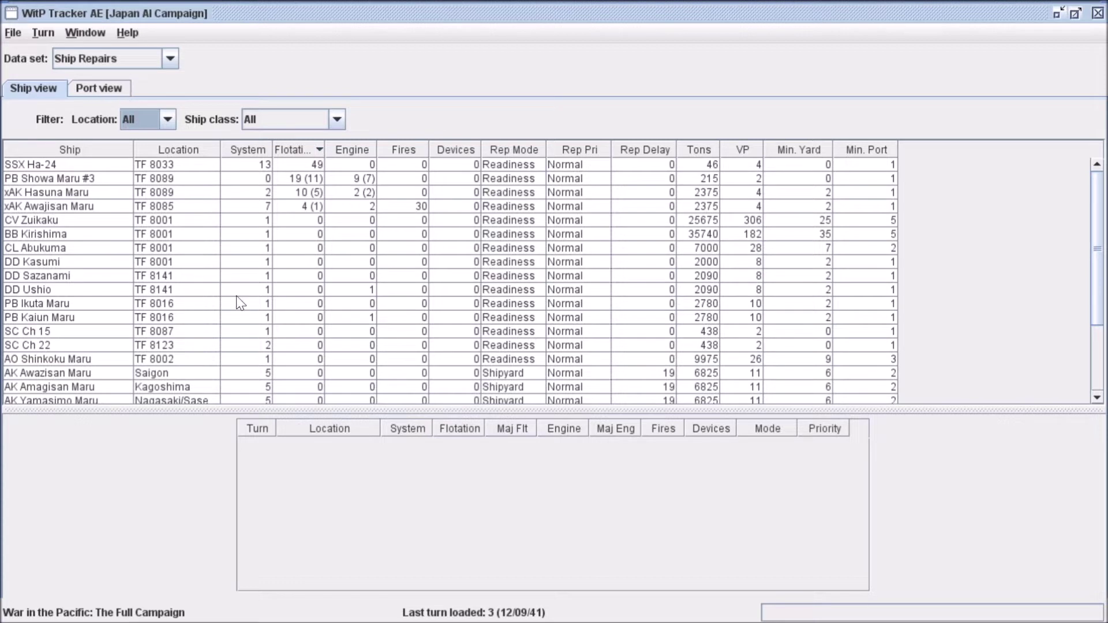
click(65, 161)
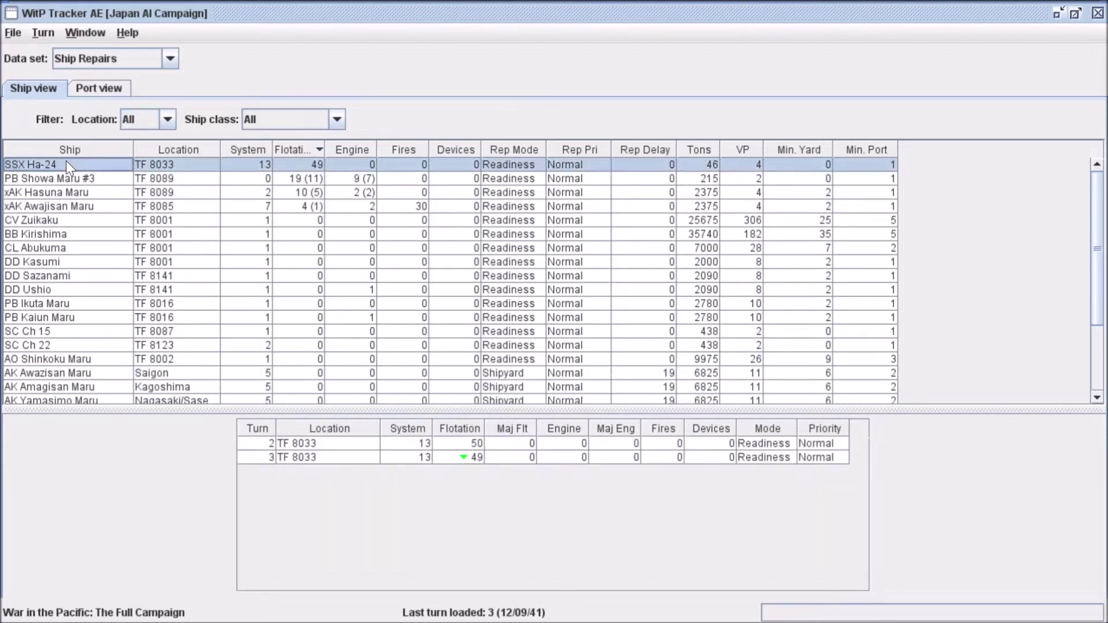
click(86, 180)
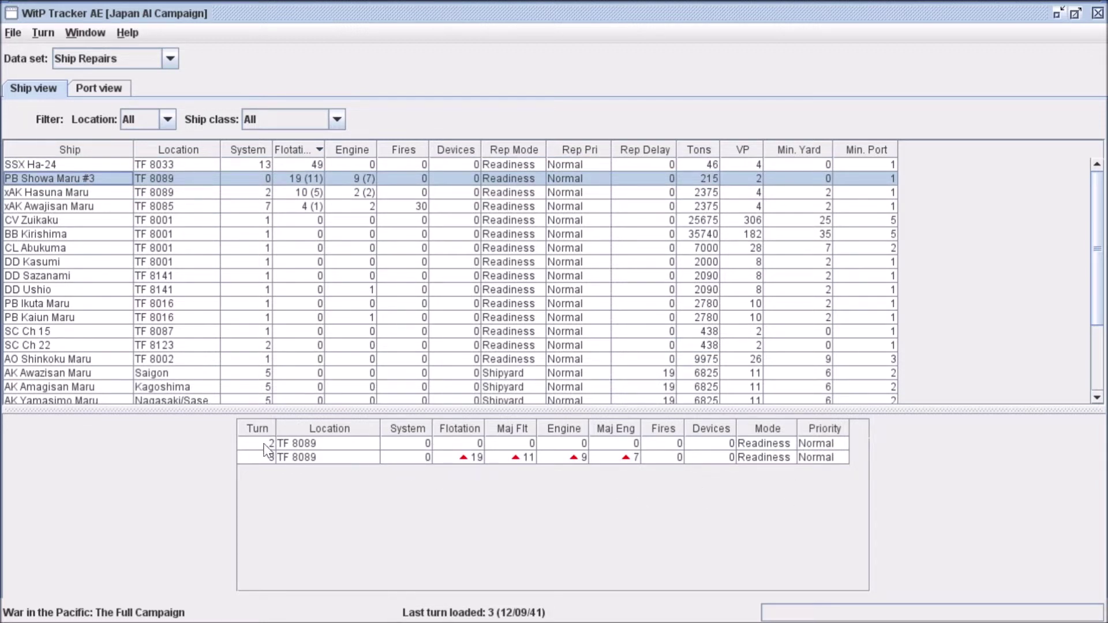
click(82, 222)
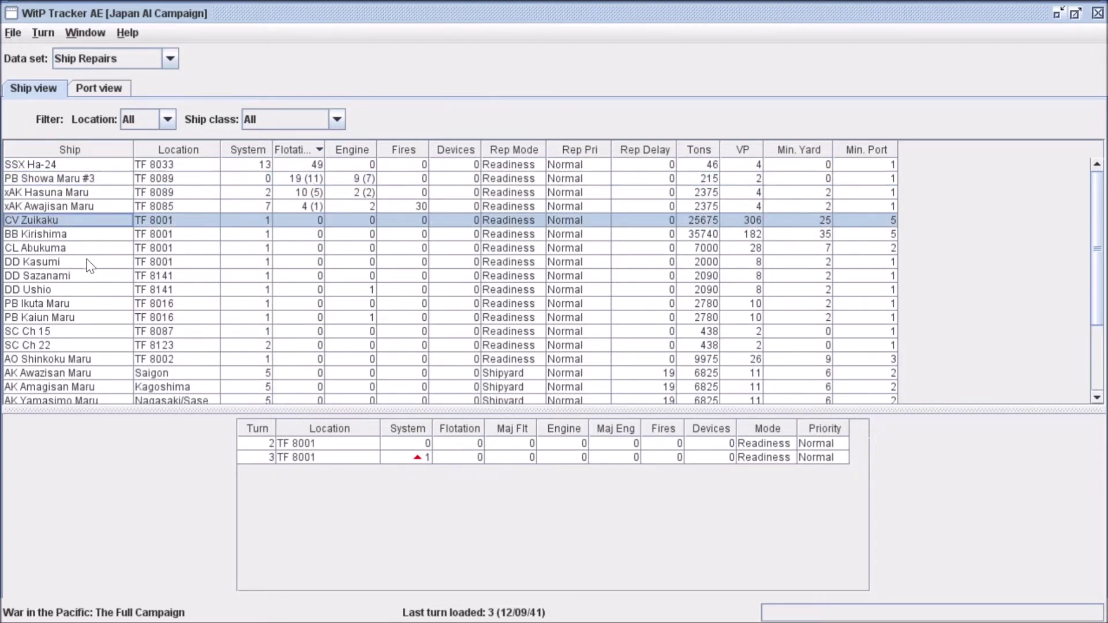
drag(87, 262, 86, 304)
click(78, 220)
click(77, 181)
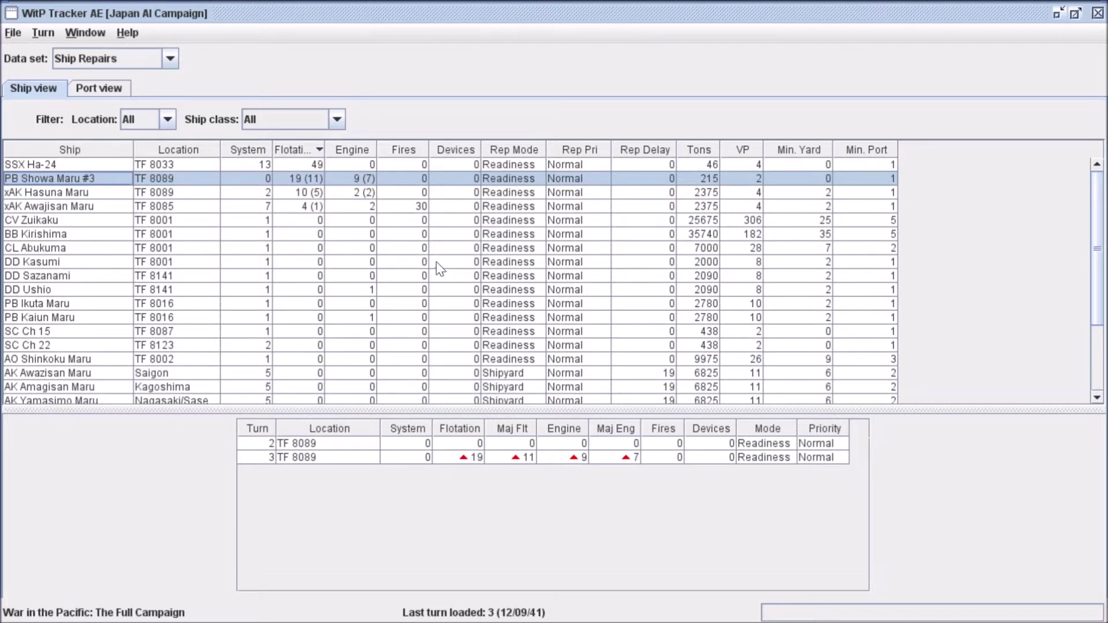
scroll(495, 303, down, 1)
scroll(492, 320, up, 1)
Step: Switch to the Port view, enlarge the port table and sort it by Yard + PRA in ascending order
click(99, 88)
drag(395, 165, 465, 448)
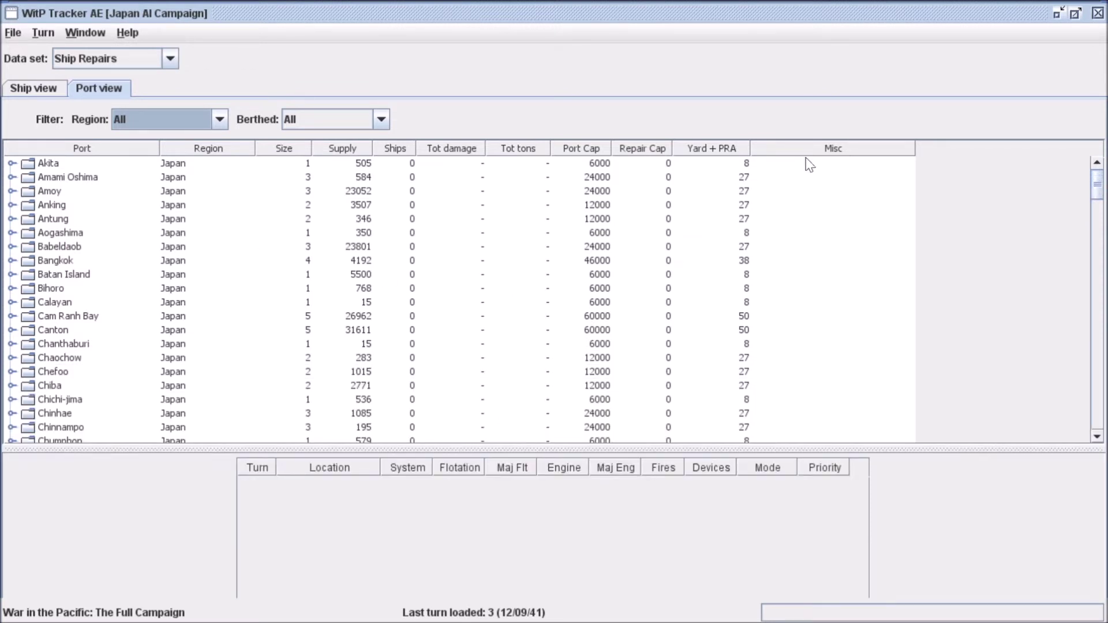
click(843, 146)
click(735, 150)
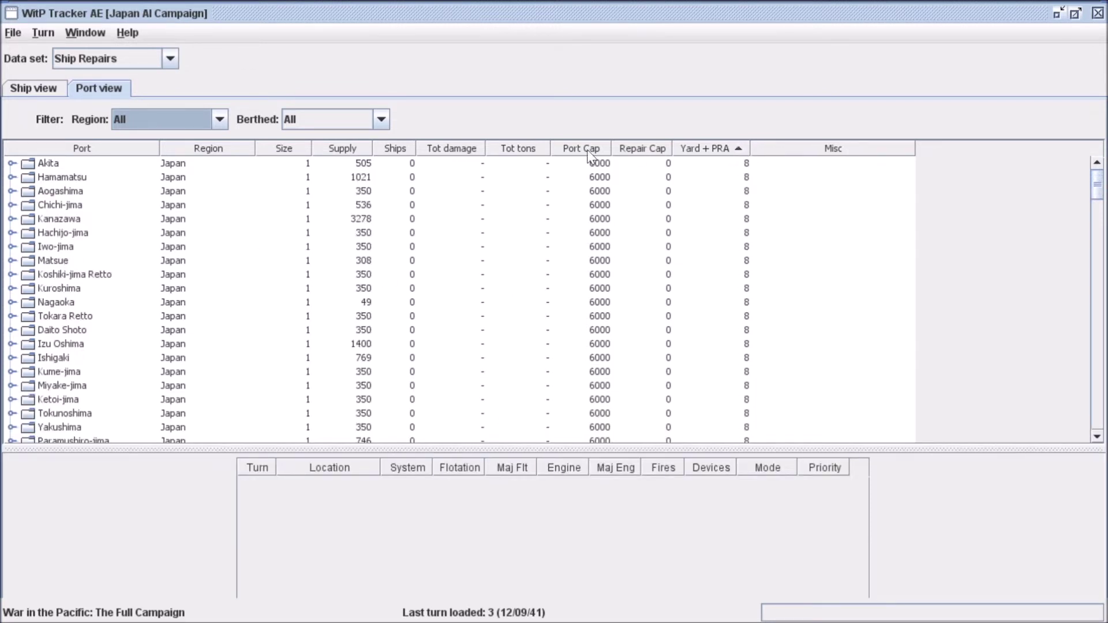
scroll(773, 220, up, 1)
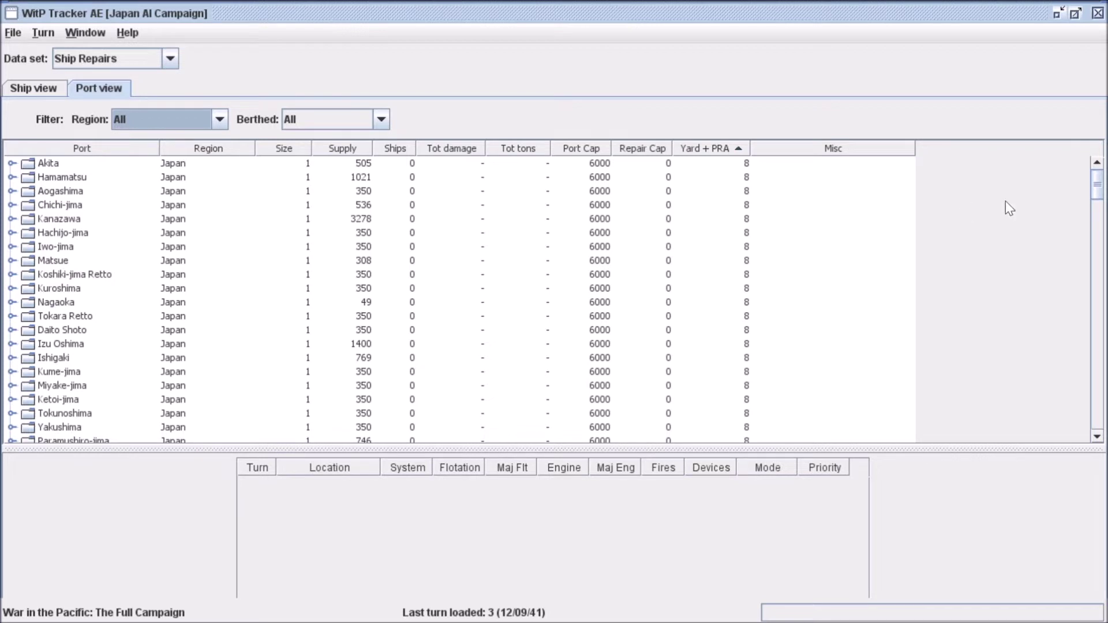
Step: Check the Region and Berthed filter options, keeping both at All, and sort the ports by port capacity, largest first
click(219, 119)
click(388, 115)
click(381, 119)
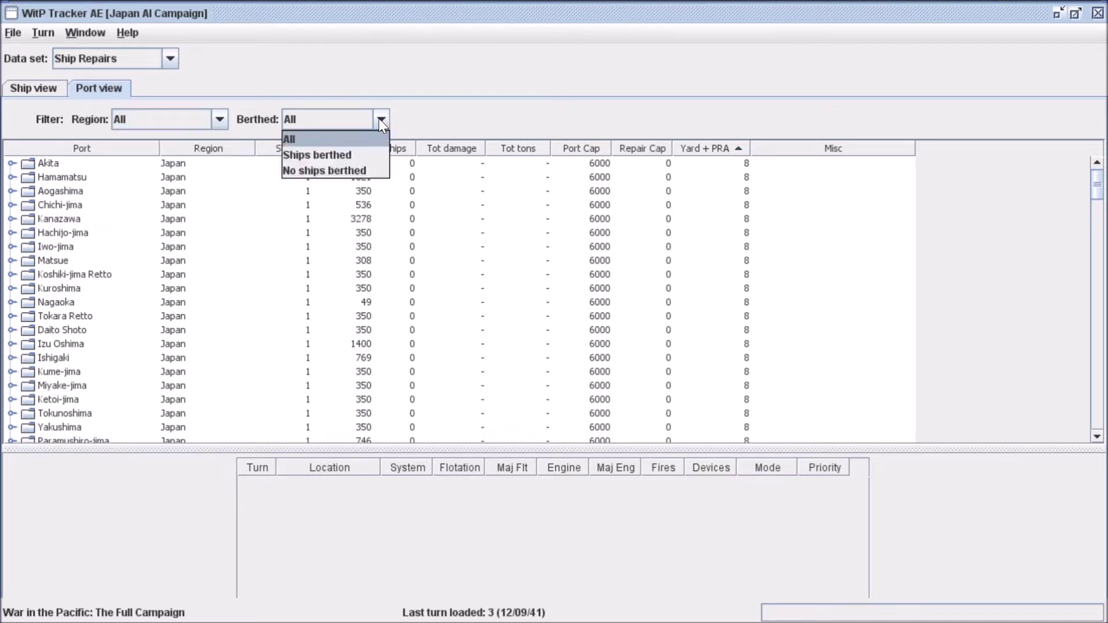
click(304, 145)
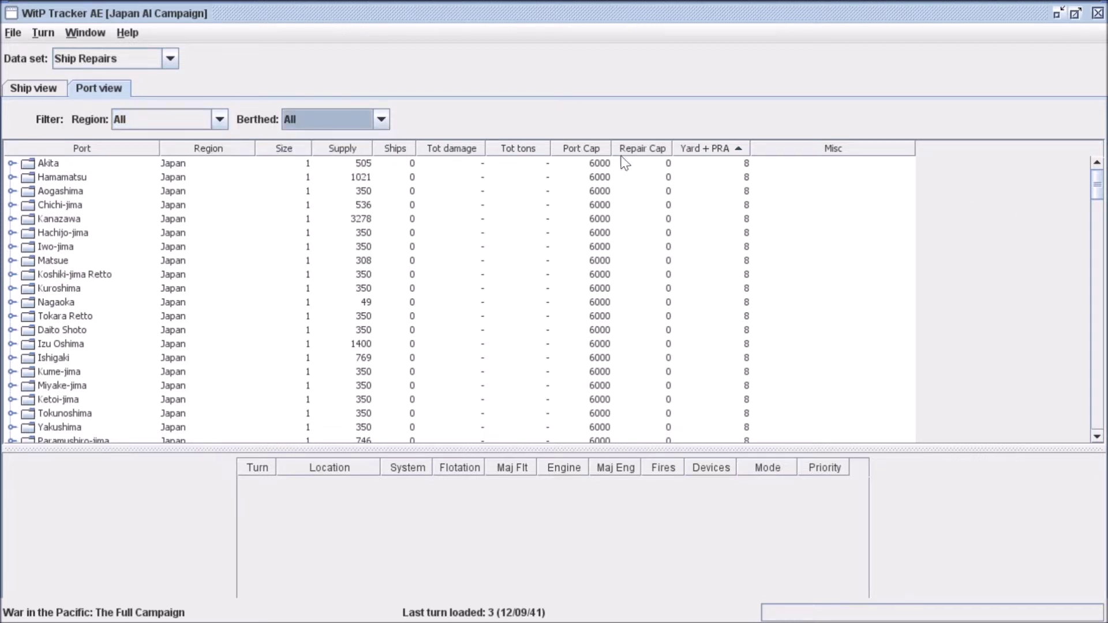
click(594, 150)
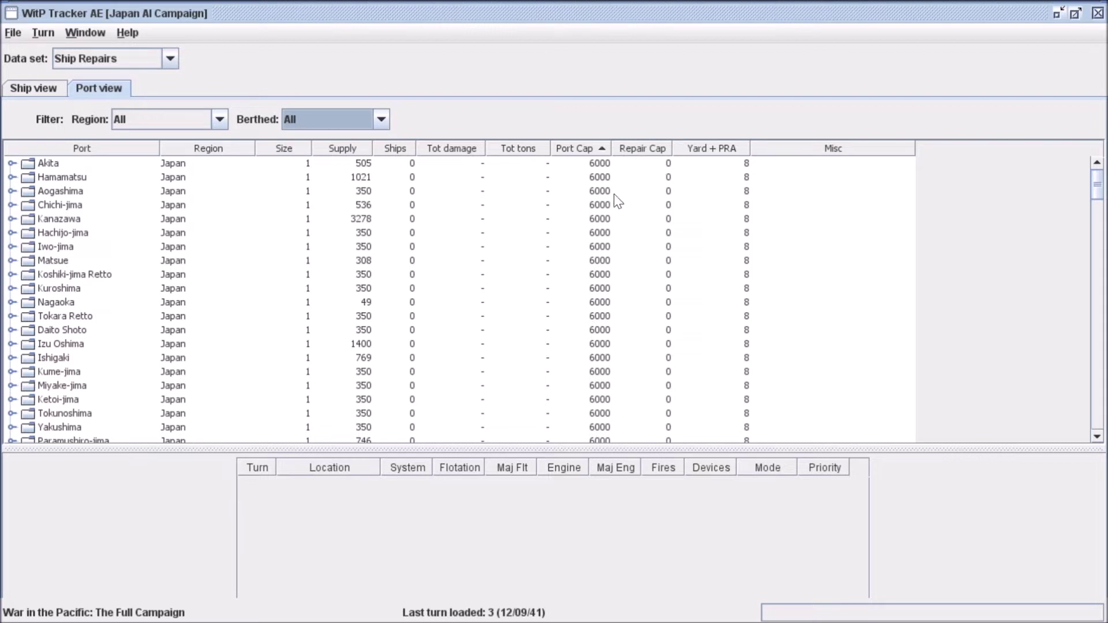
click(598, 151)
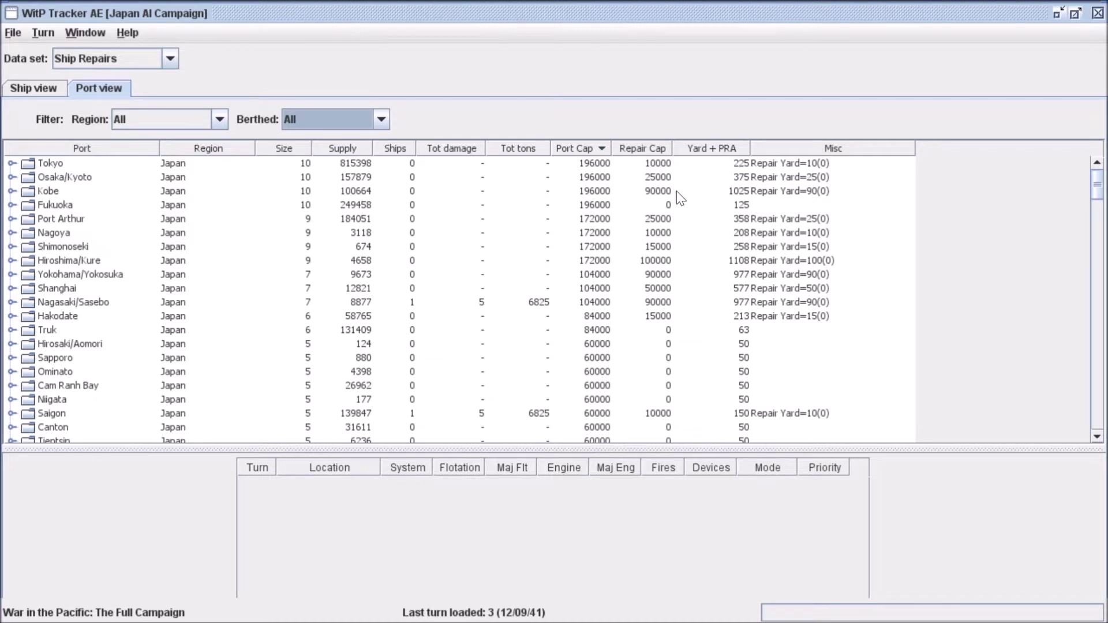
Step: Sort the ports by repair capacity, largest first, and widen the Repair Cap column so its full heading fits
click(644, 151)
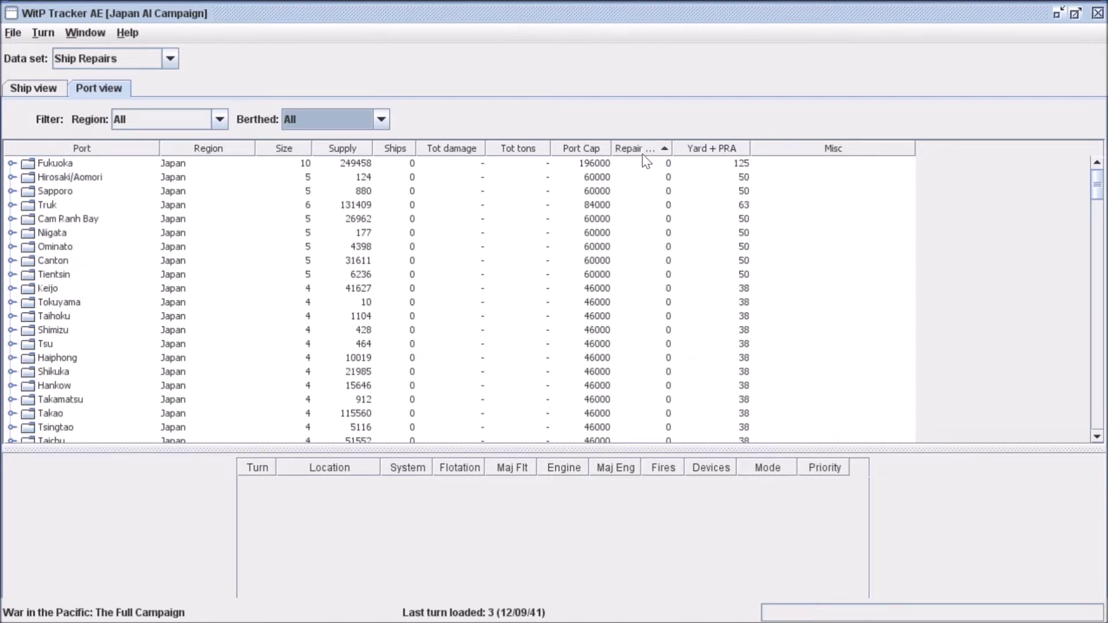
click(645, 152)
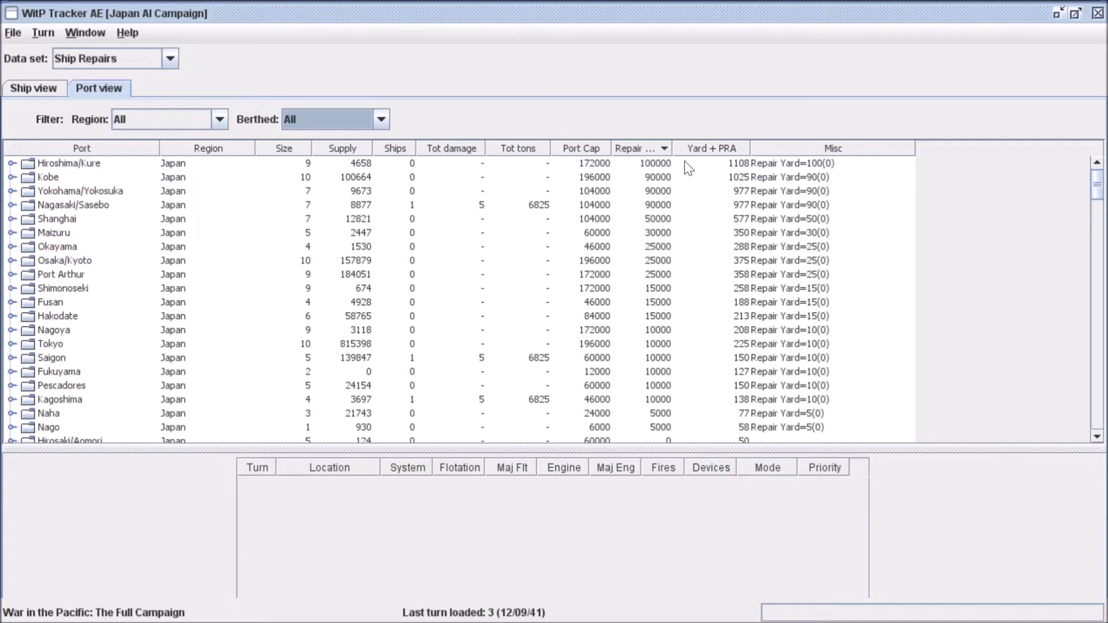
drag(672, 148, 714, 148)
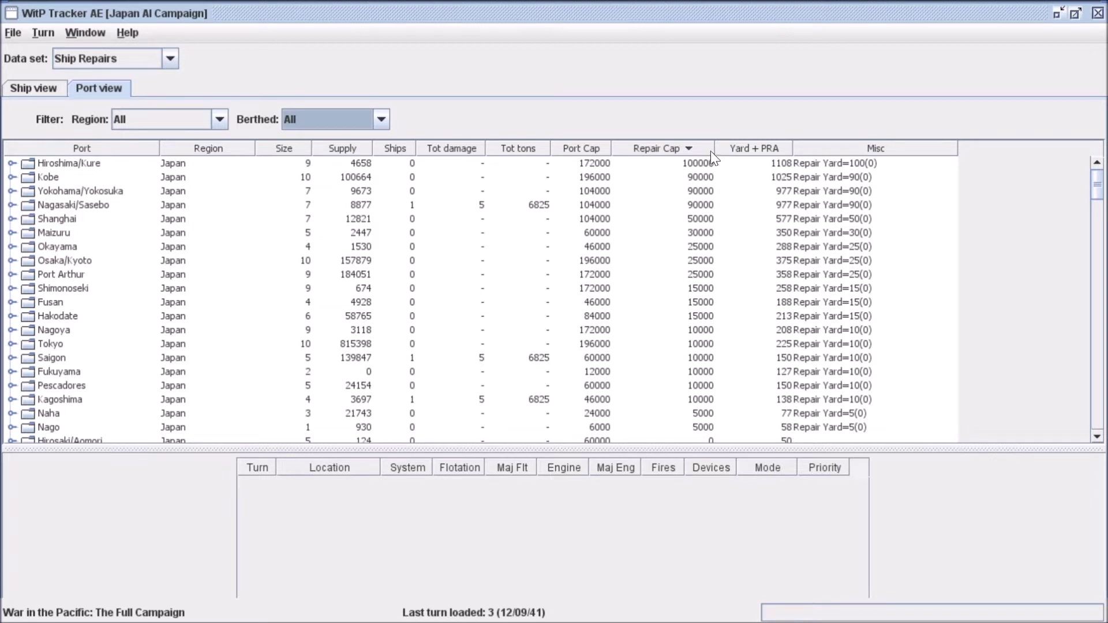
drag(713, 149, 700, 149)
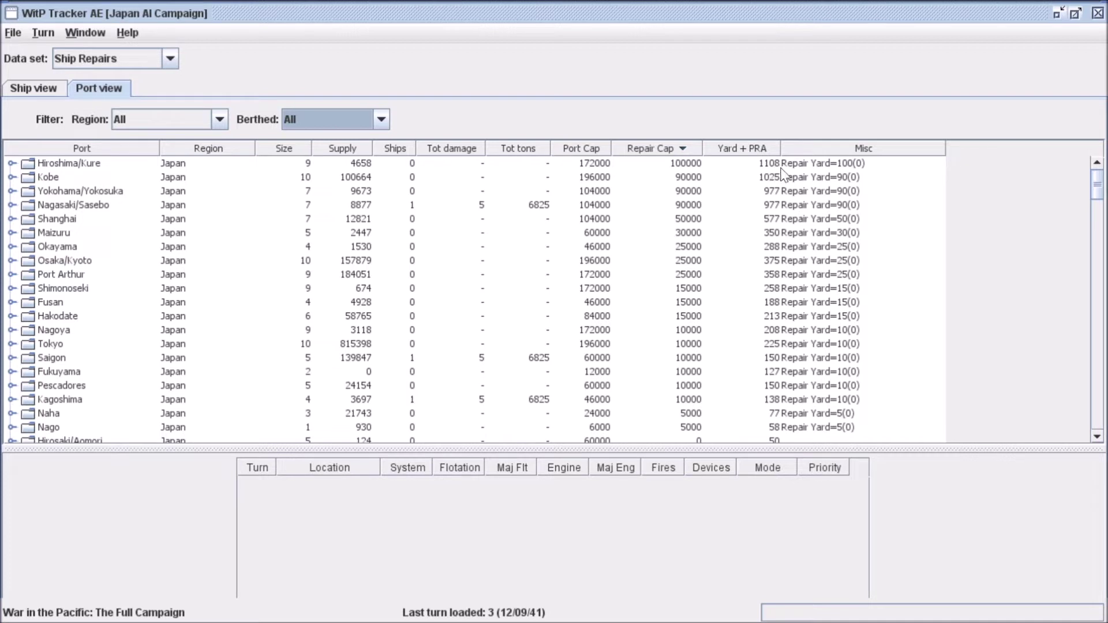
Step: Look through the sorted port list, comparing ports with repair yards against those without repair capacity
scroll(765, 334, down, 3)
scroll(756, 346, down, 2)
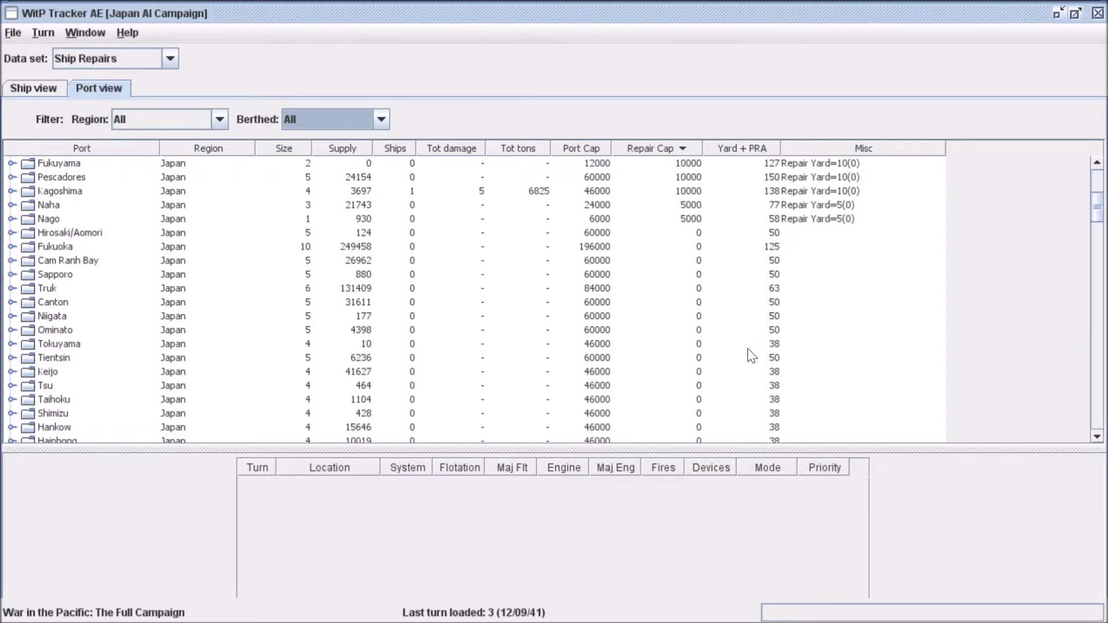
scroll(730, 266, up, 3)
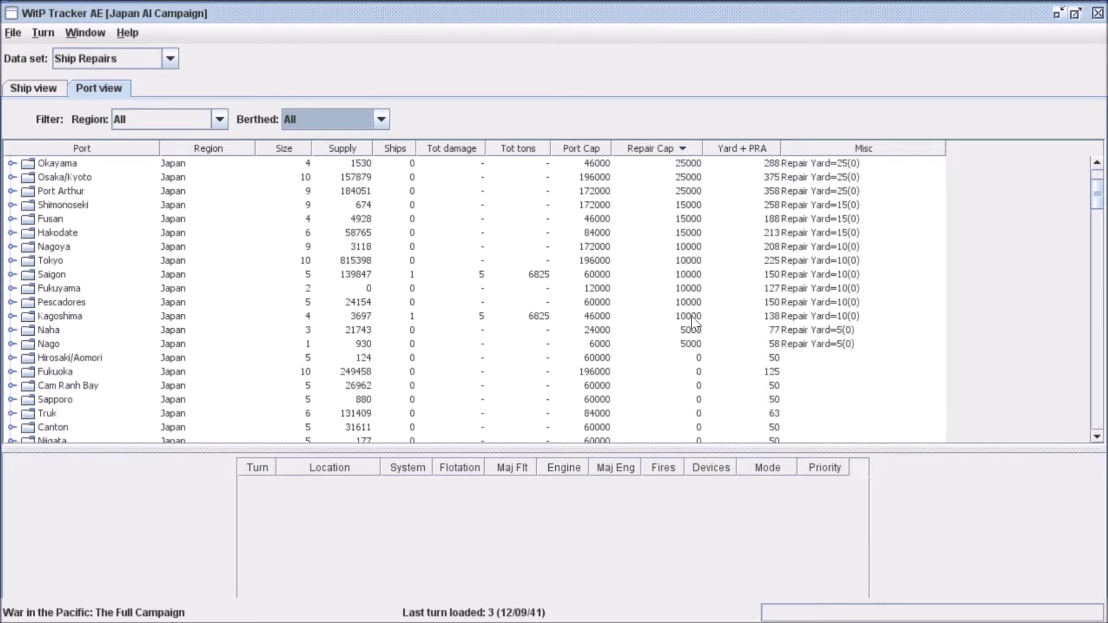
scroll(707, 322, down, 8)
scroll(710, 331, down, 7)
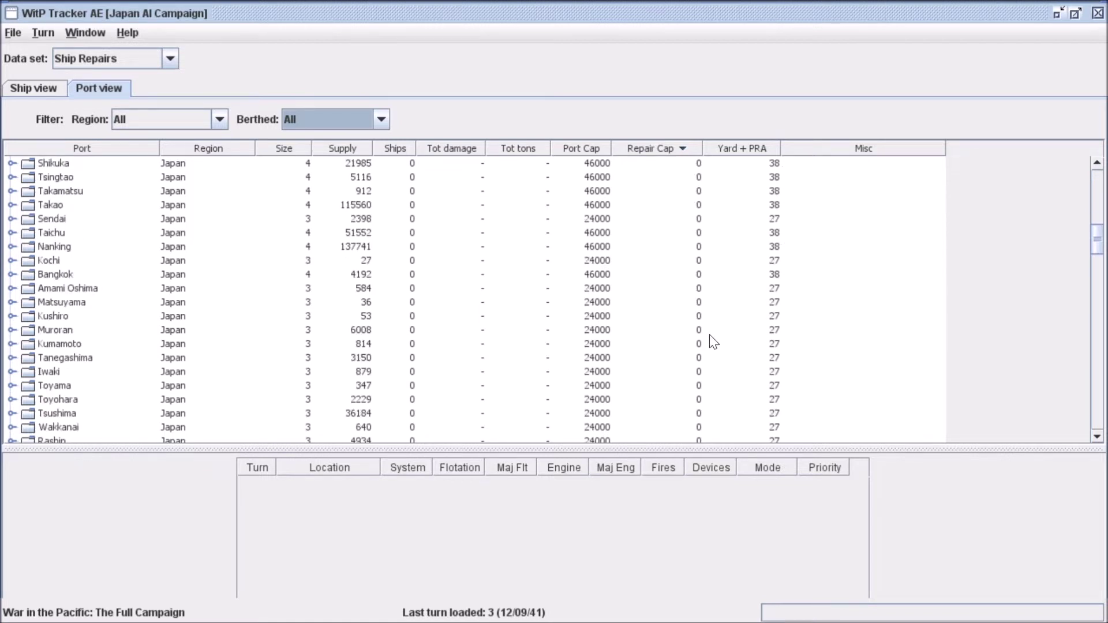
scroll(715, 378, up, 15)
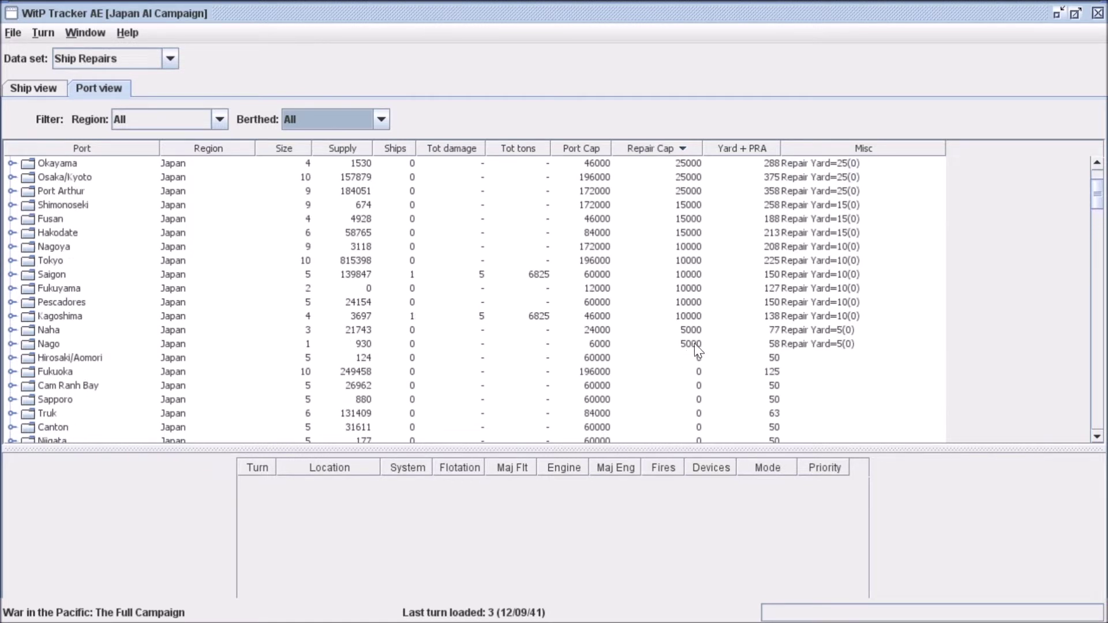
scroll(700, 345, up, 2)
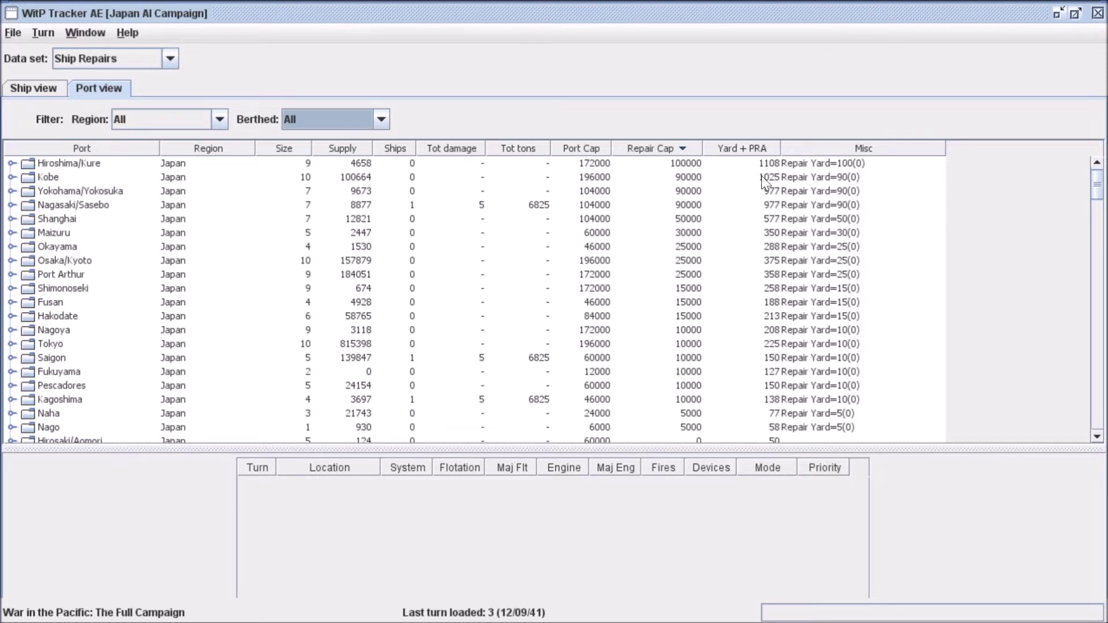
Step: Sort the ports by Yard + PRA in ascending order and look through the list down to the ports with repair yards
click(761, 151)
scroll(864, 239, down, 20)
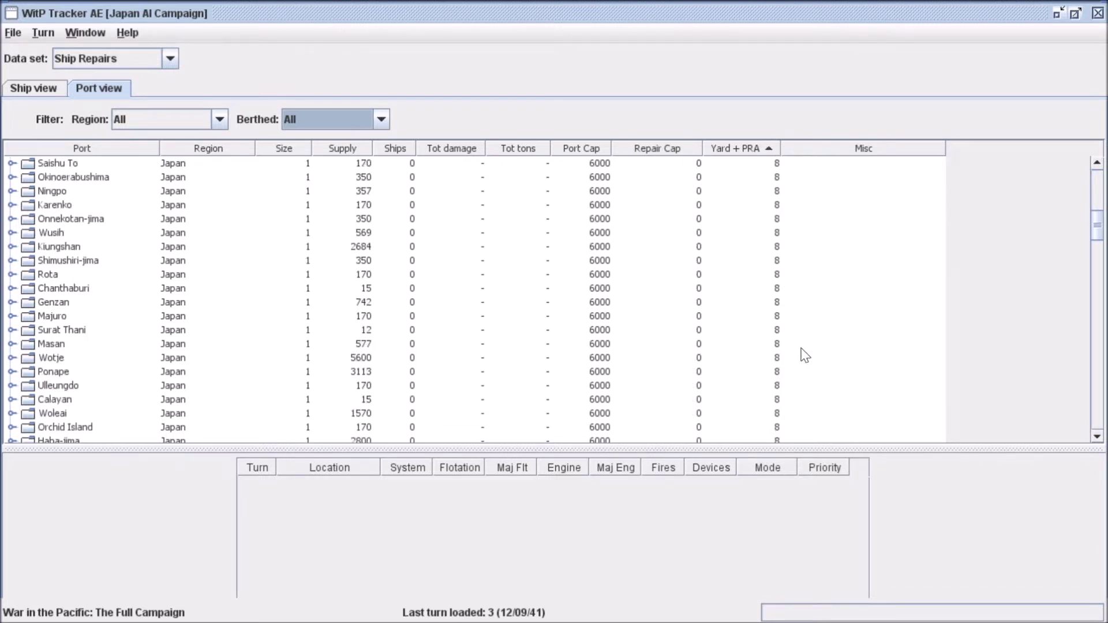
scroll(802, 361, down, 10)
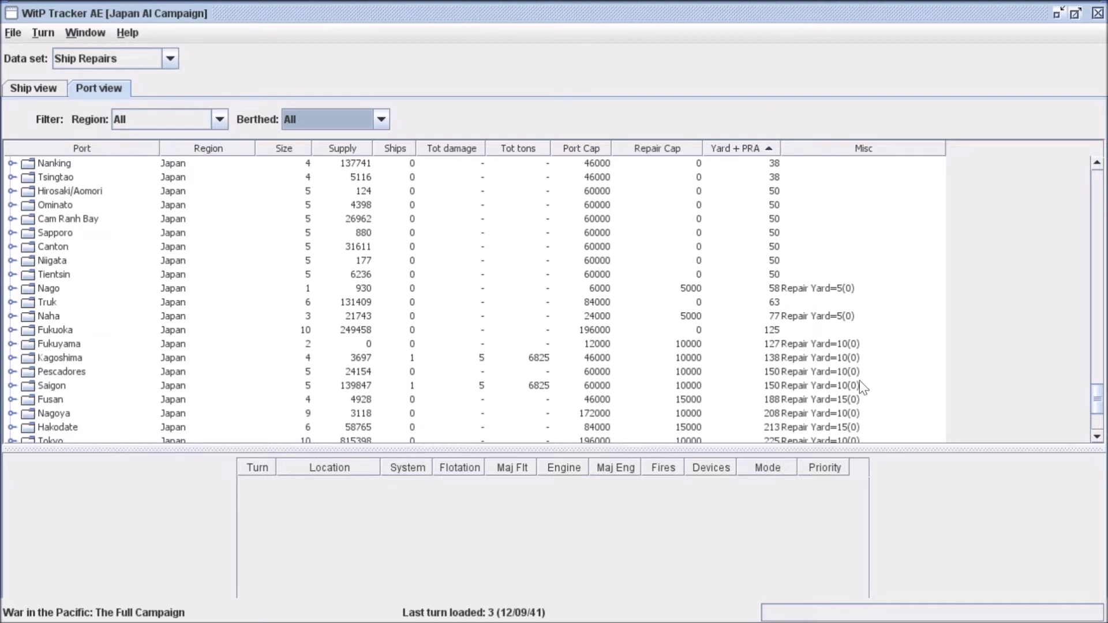
drag(1097, 416, 1097, 178)
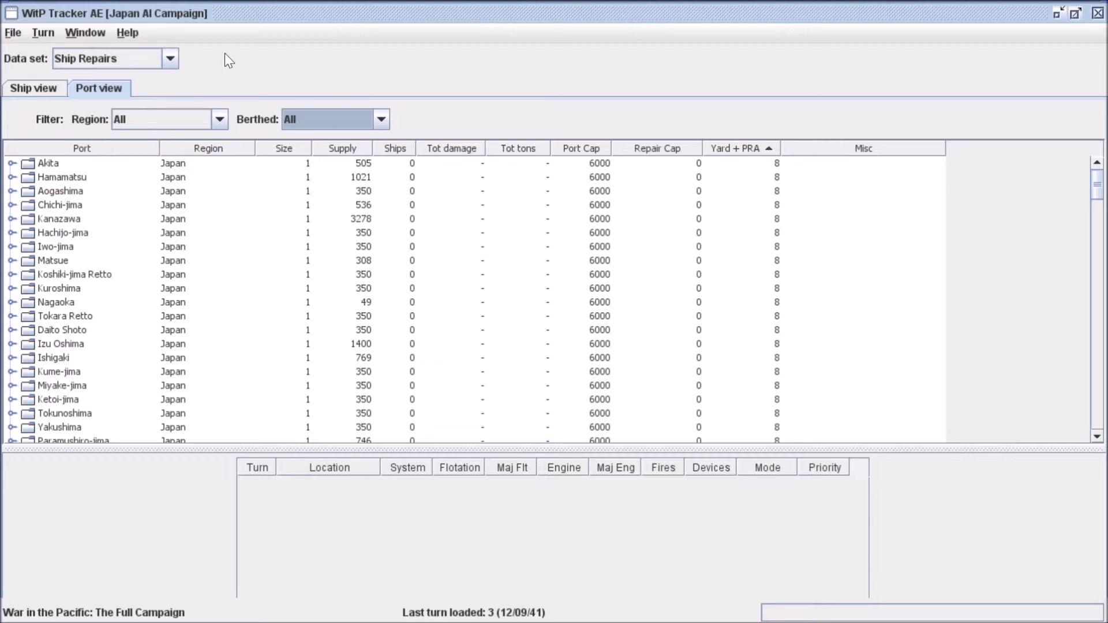
Step: Switch the data set to Task Forces and review the available Mission filter options, keeping the filter at All
click(168, 59)
click(127, 346)
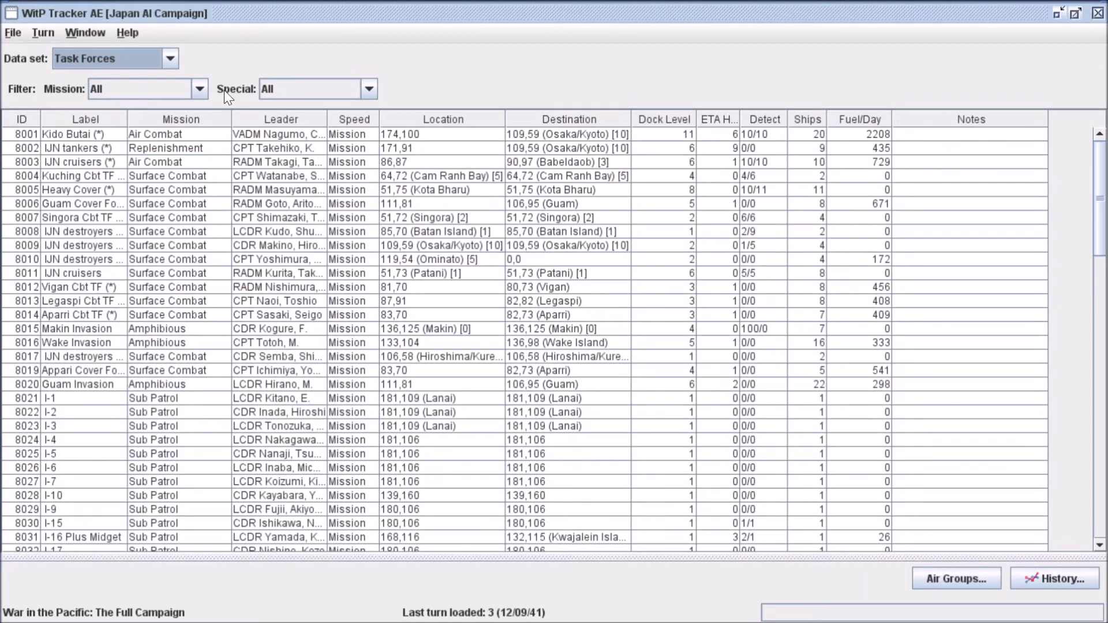
click(201, 90)
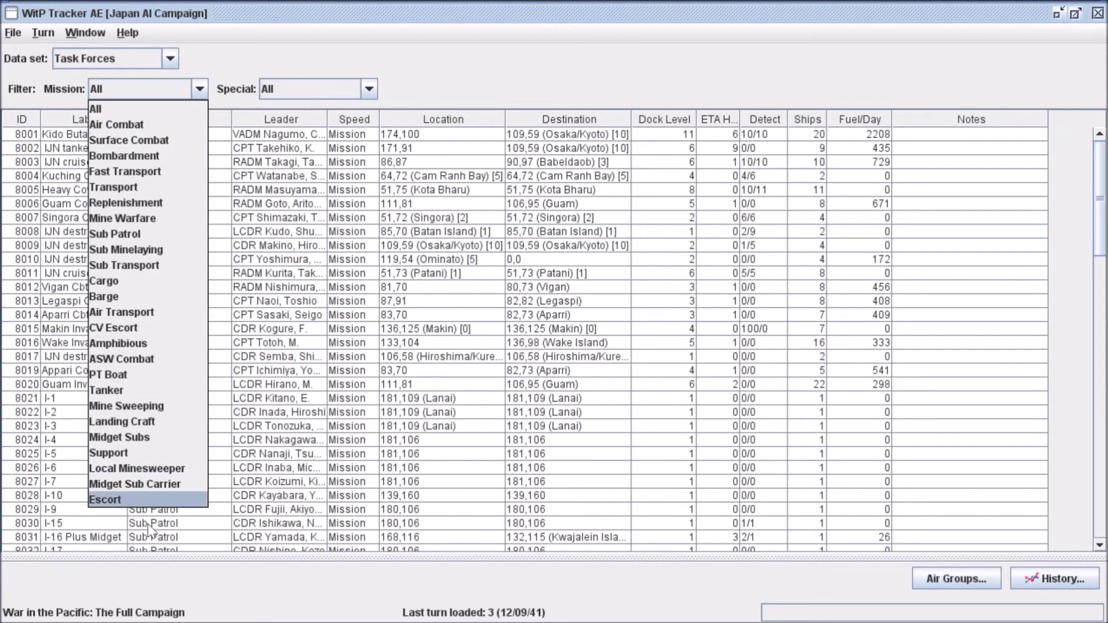
click(419, 61)
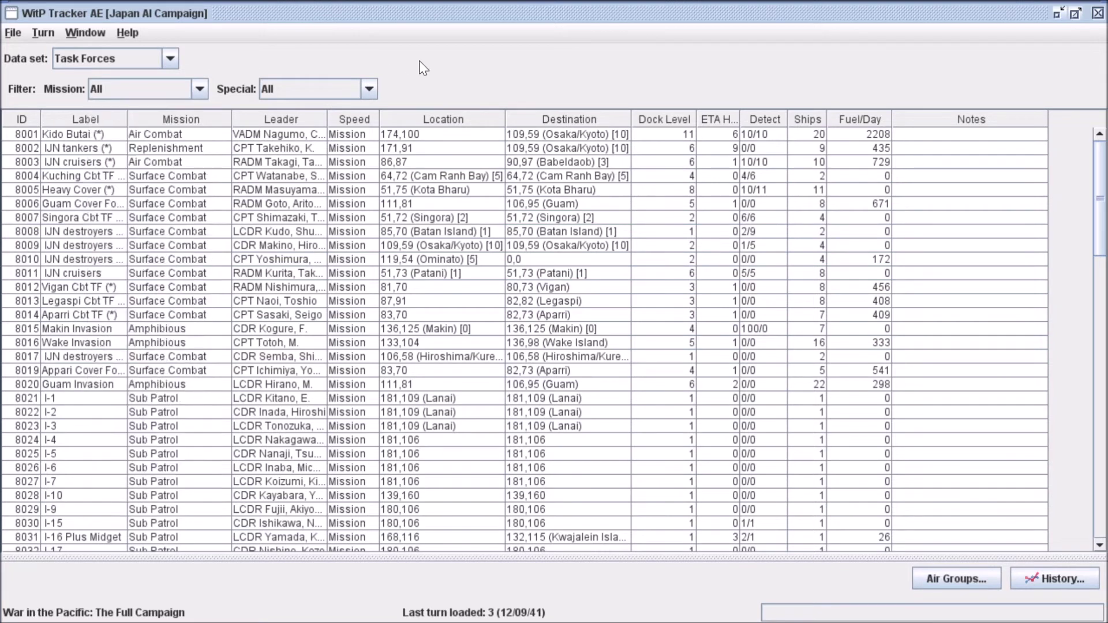
Step: Review the Special filter options, keeping the filter at All, and select the Kido Butai task force to examine its details
click(375, 88)
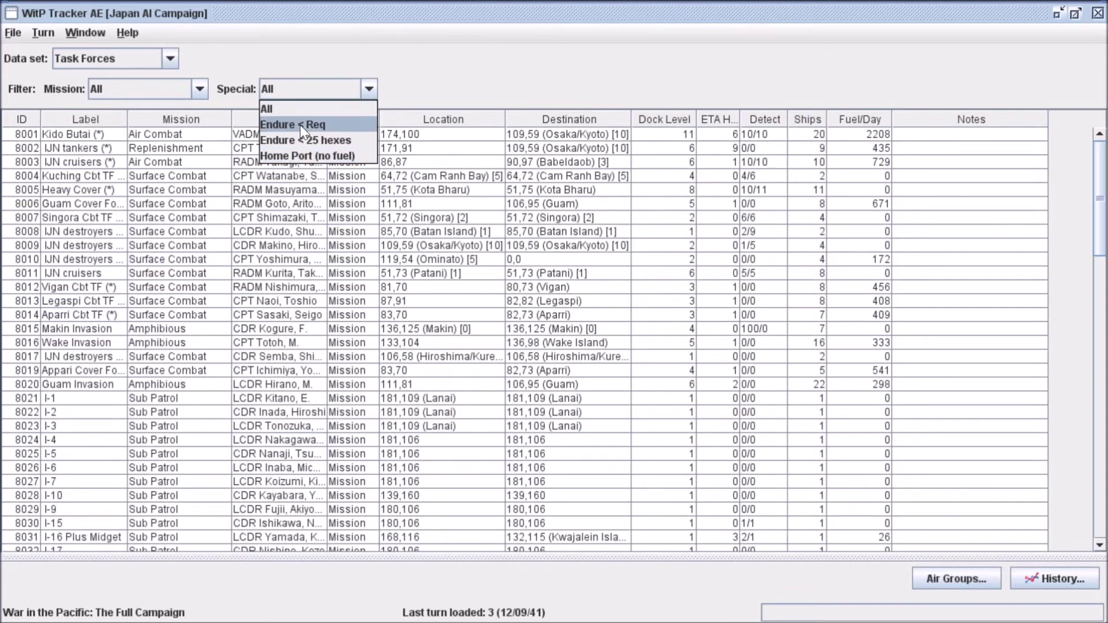
click(525, 78)
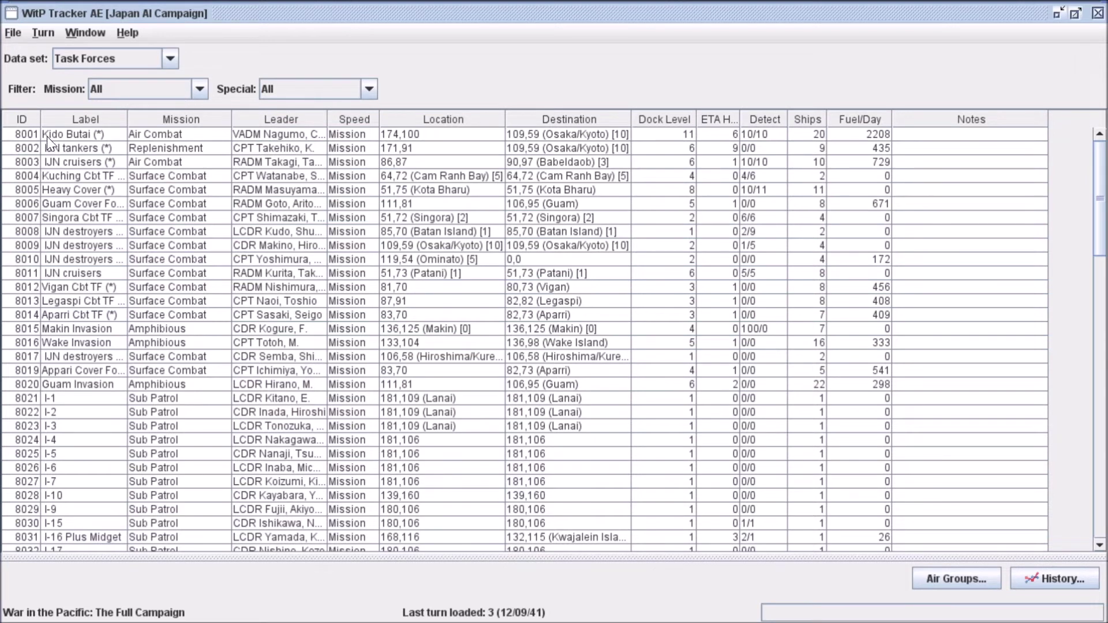
click(26, 134)
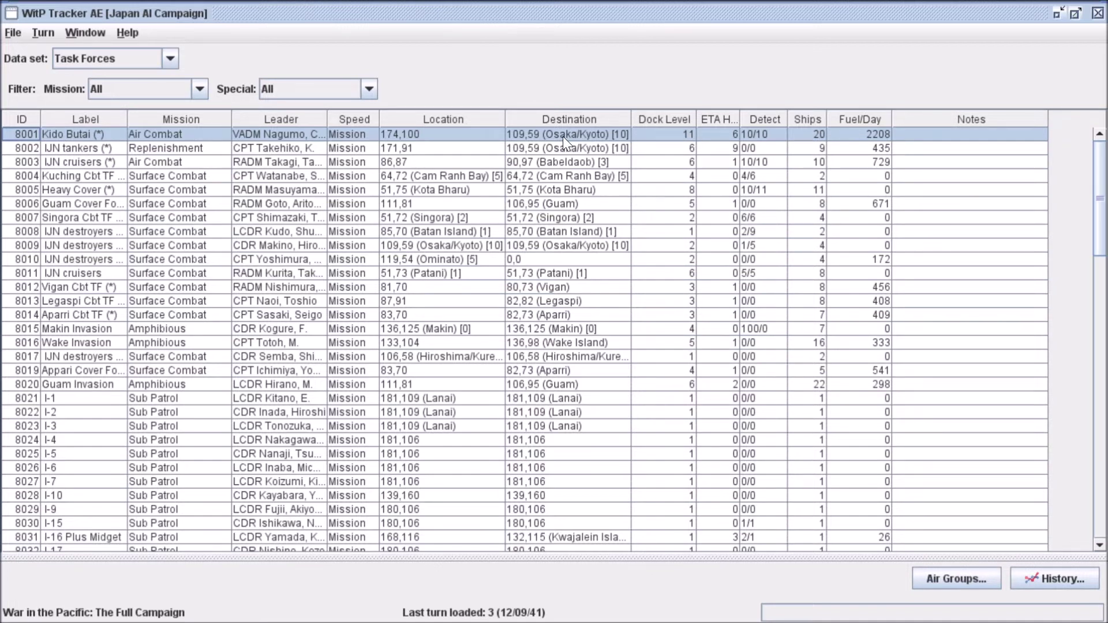
Step: Widen the ETA Home column and sort the task forces by ID in ascending order
mouse_move(558, 138)
click(742, 119)
drag(740, 120, 789, 119)
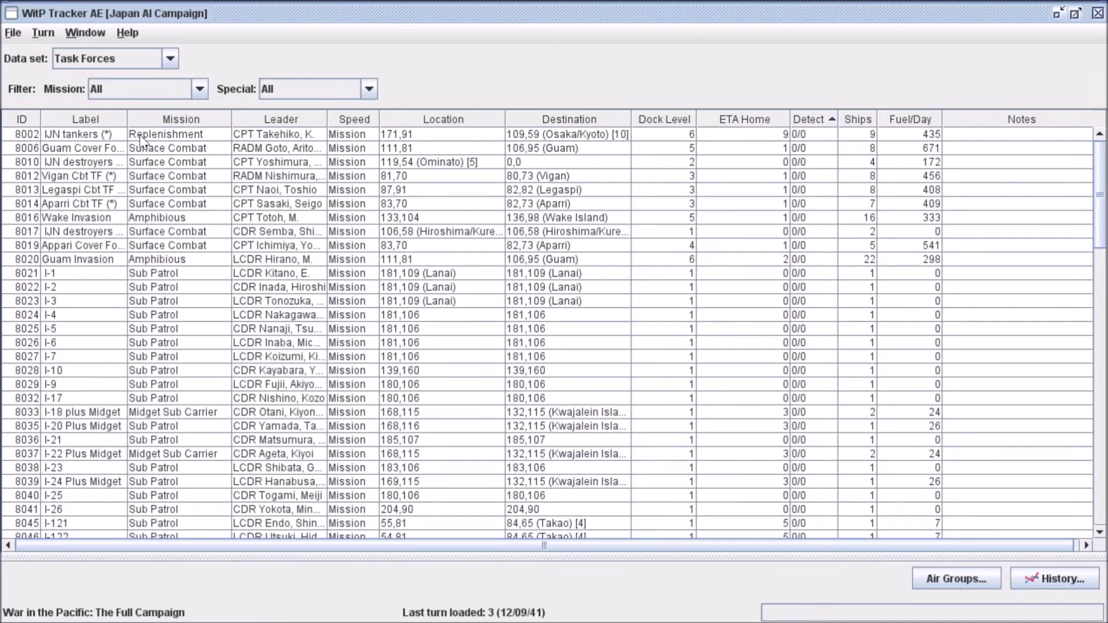
click(28, 119)
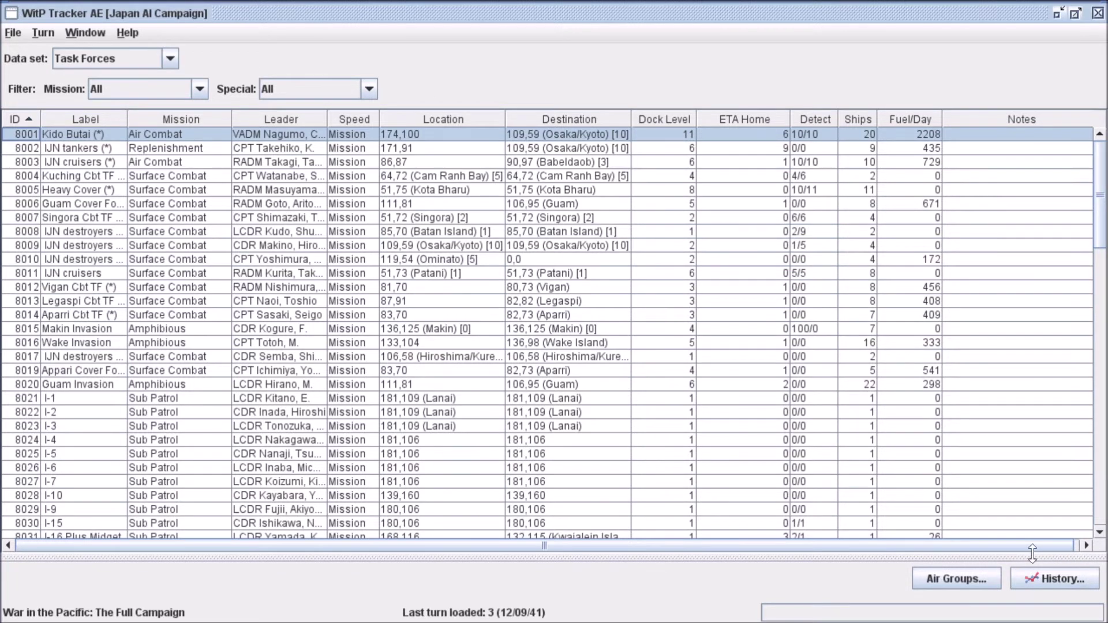
Step: Review the Kido Butai task force's history in both the Detect and Load views, and close it
click(1061, 574)
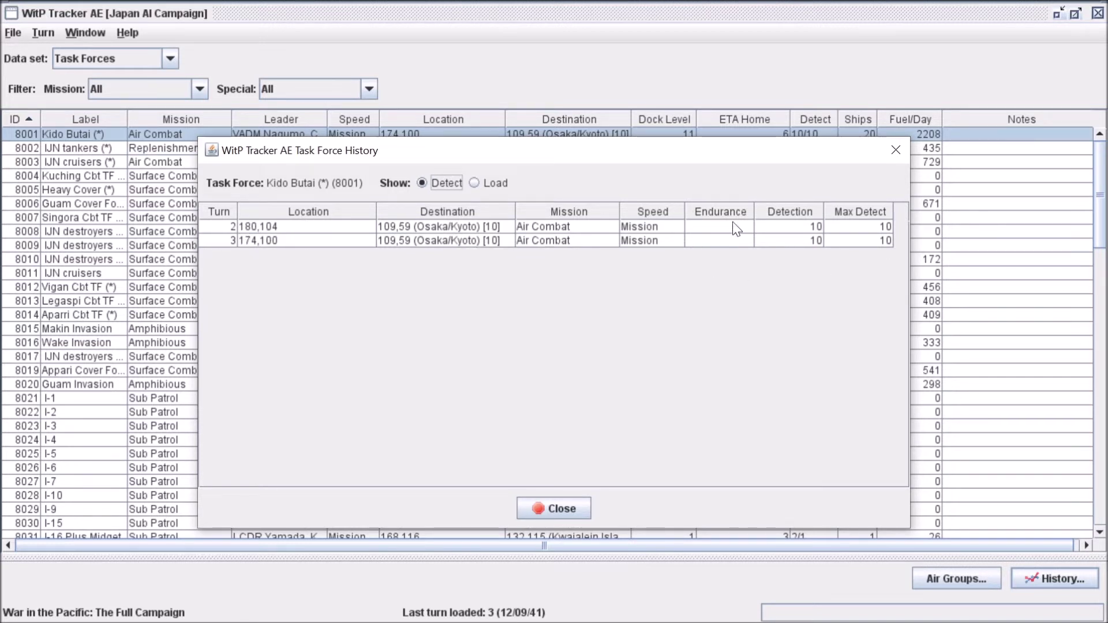
click(474, 183)
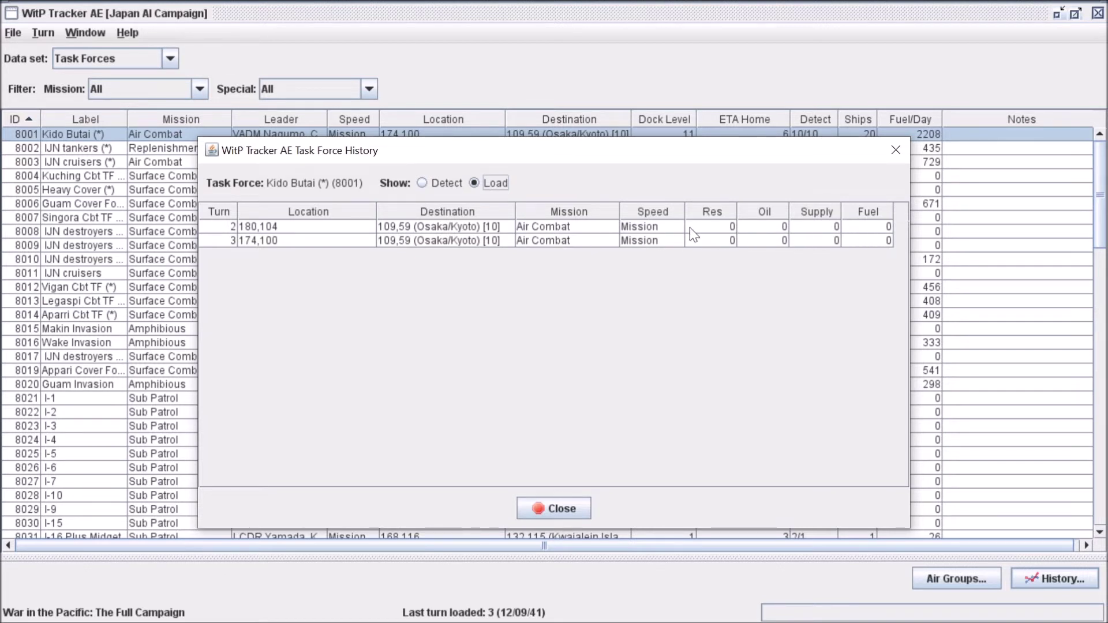
click(422, 182)
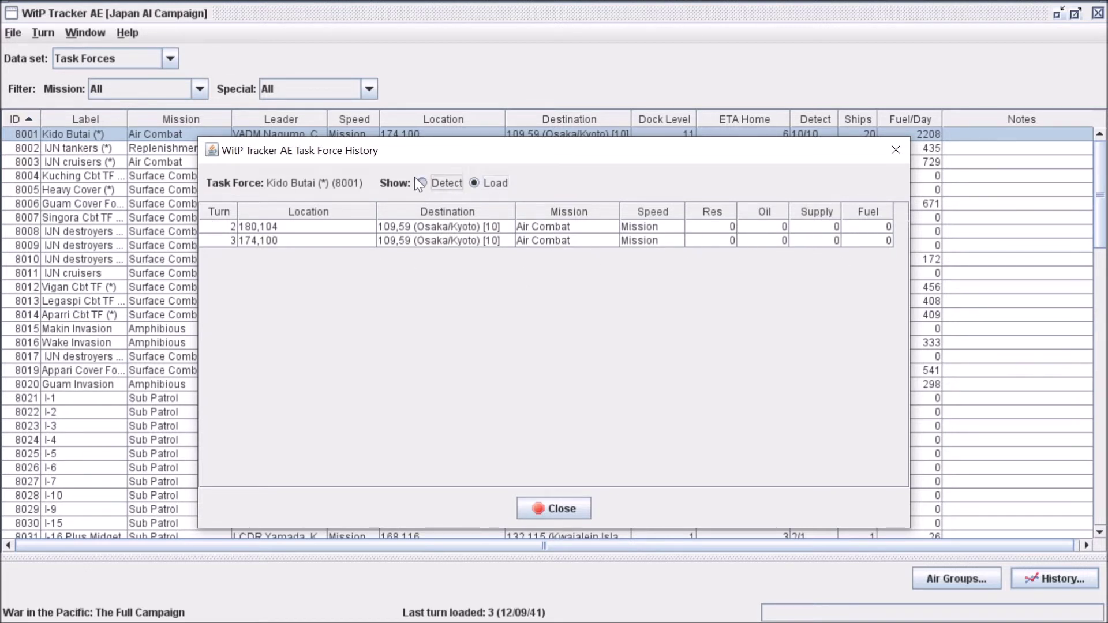
click(560, 508)
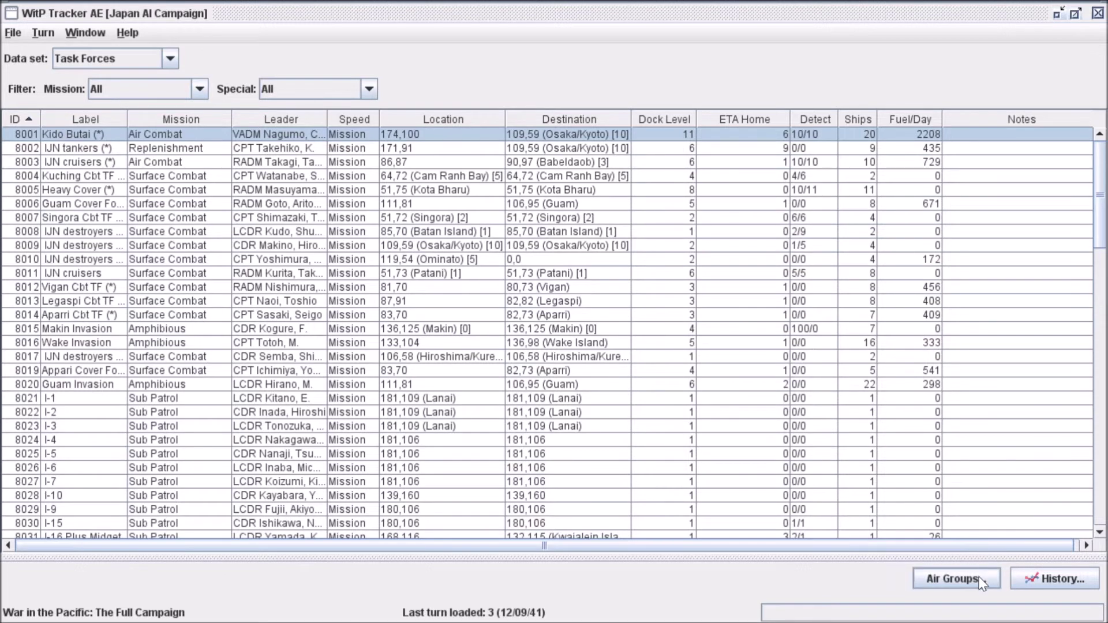
Step: Look through the full list of Kido Butai's air groups, including ready planes, pilots, missions and altitudes, and close it
click(956, 578)
scroll(937, 242, down, 1)
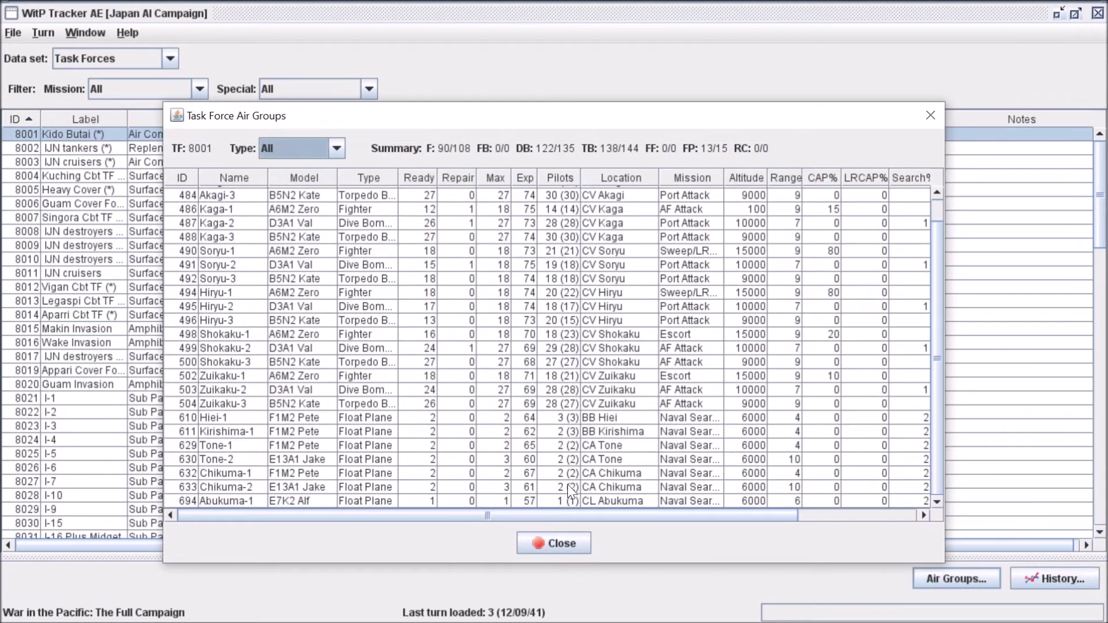
scroll(571, 490, up, 1)
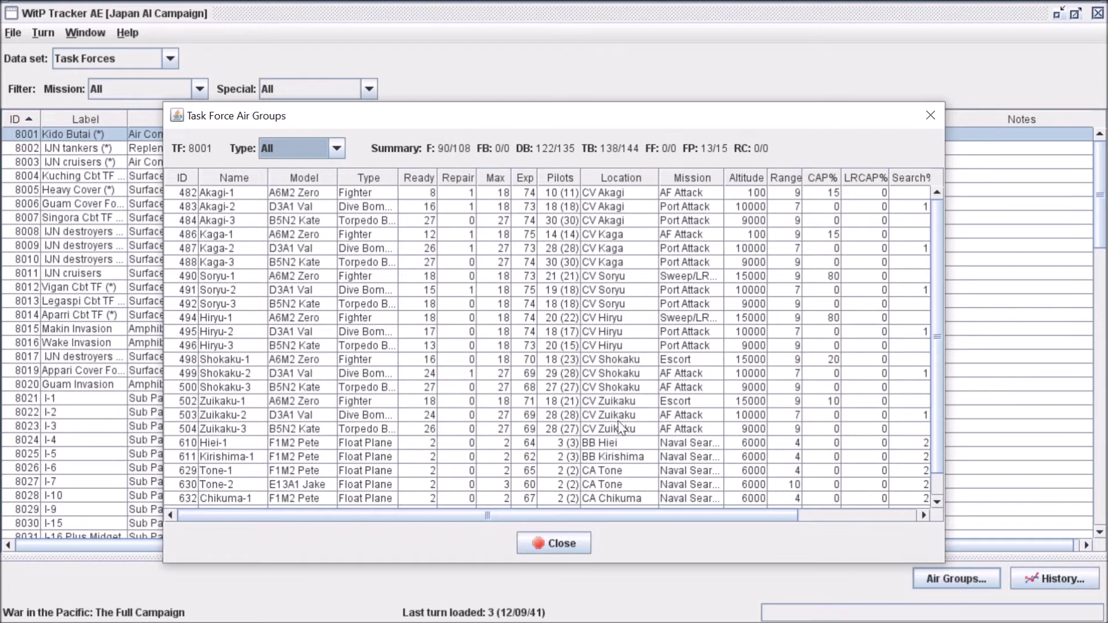
scroll(620, 426, down, 1)
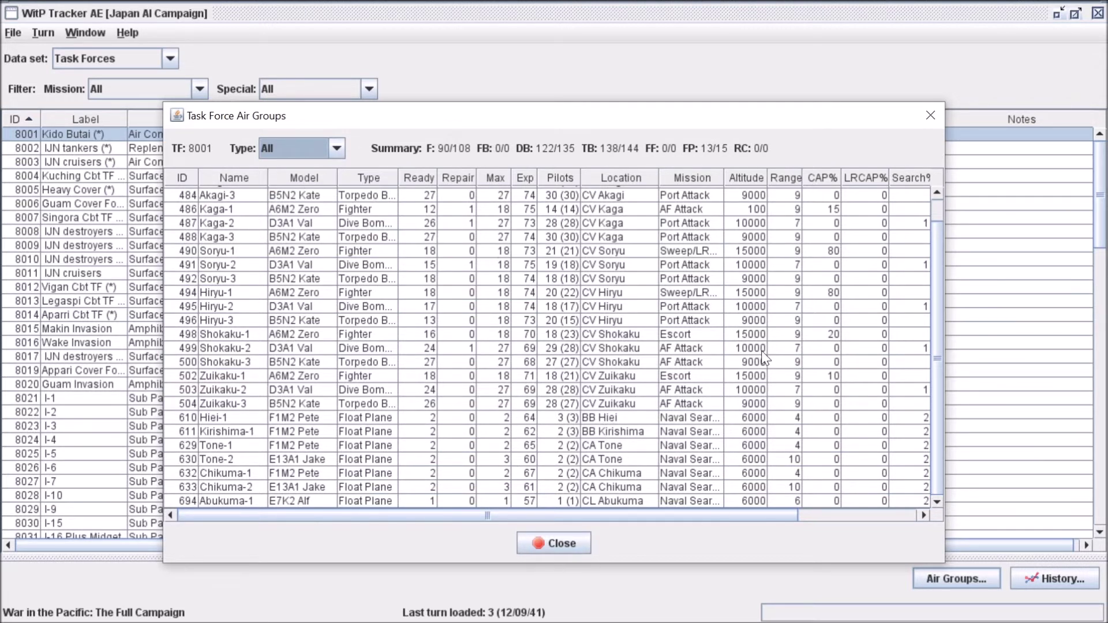
click(562, 545)
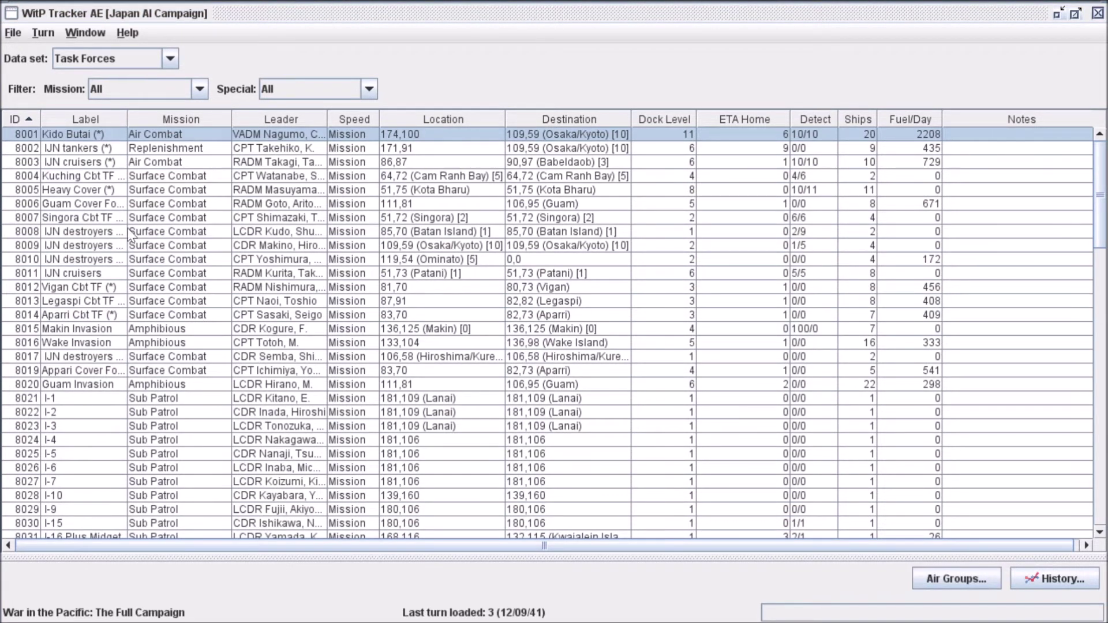
Step: Examine the air groups of the IJN cruisers task force 8011 and close the list
click(79, 275)
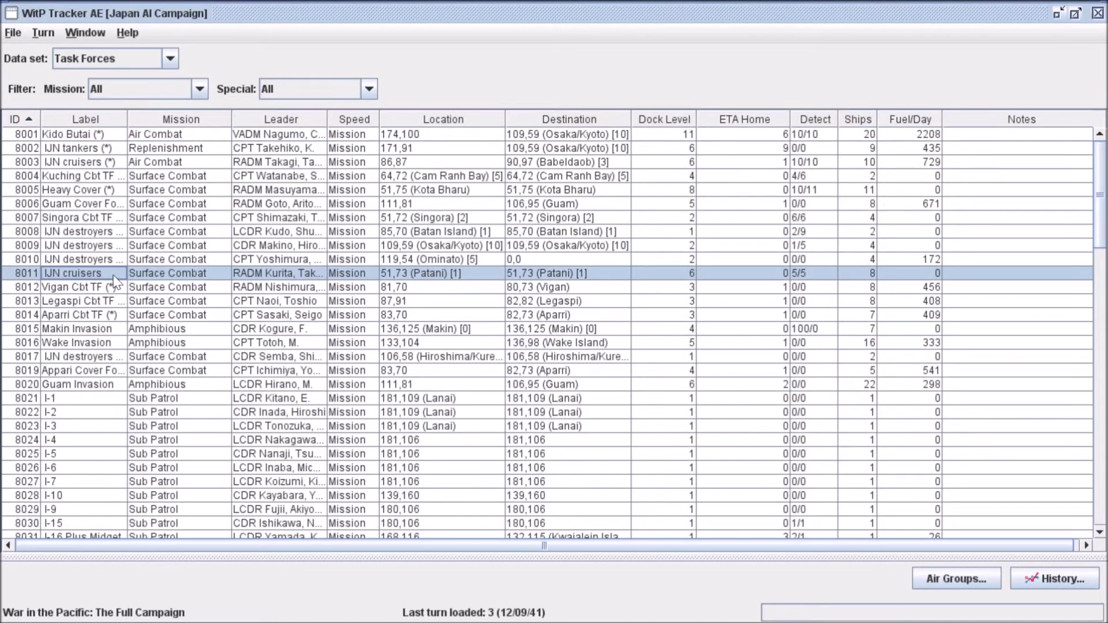
click(956, 579)
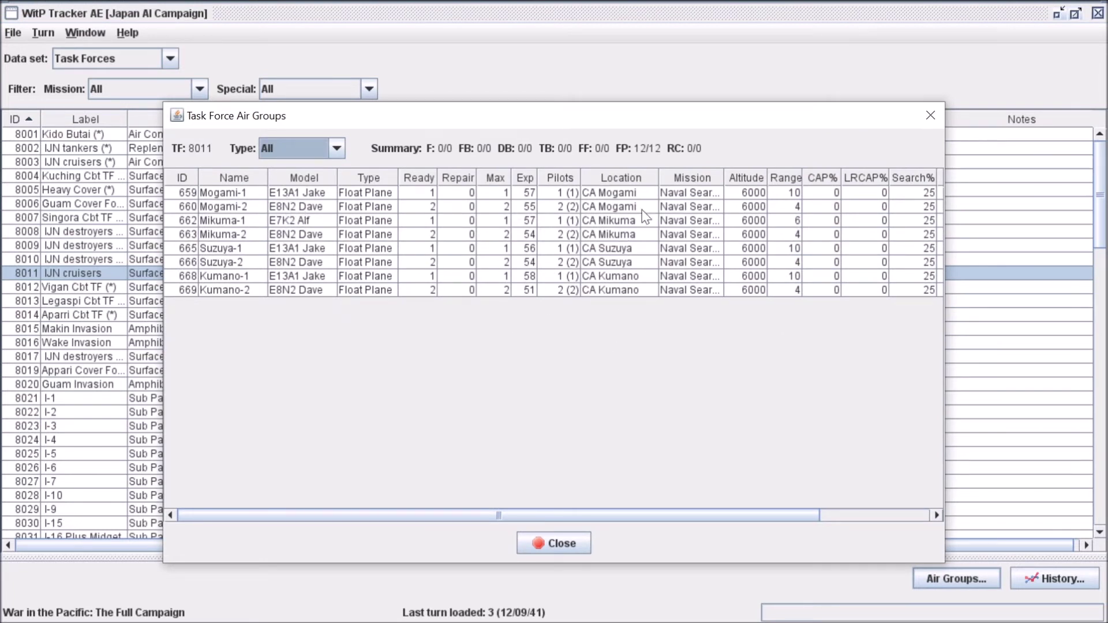
click(553, 545)
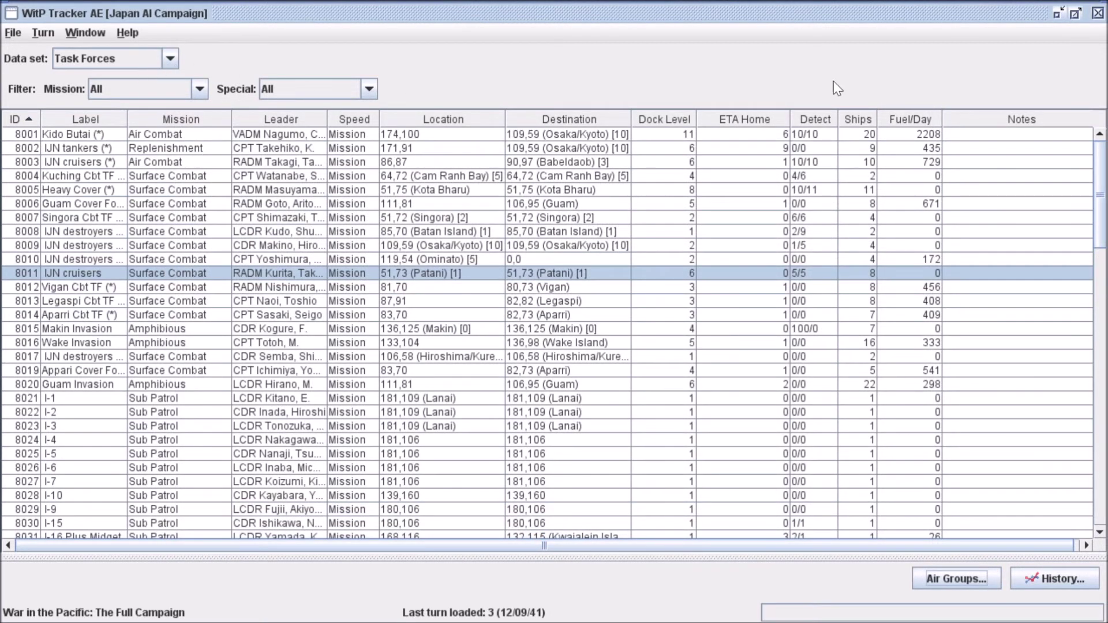
Step: Check the Special filter with it kept at All, and look through the whole task force list
click(362, 86)
click(363, 85)
scroll(213, 349, down, 20)
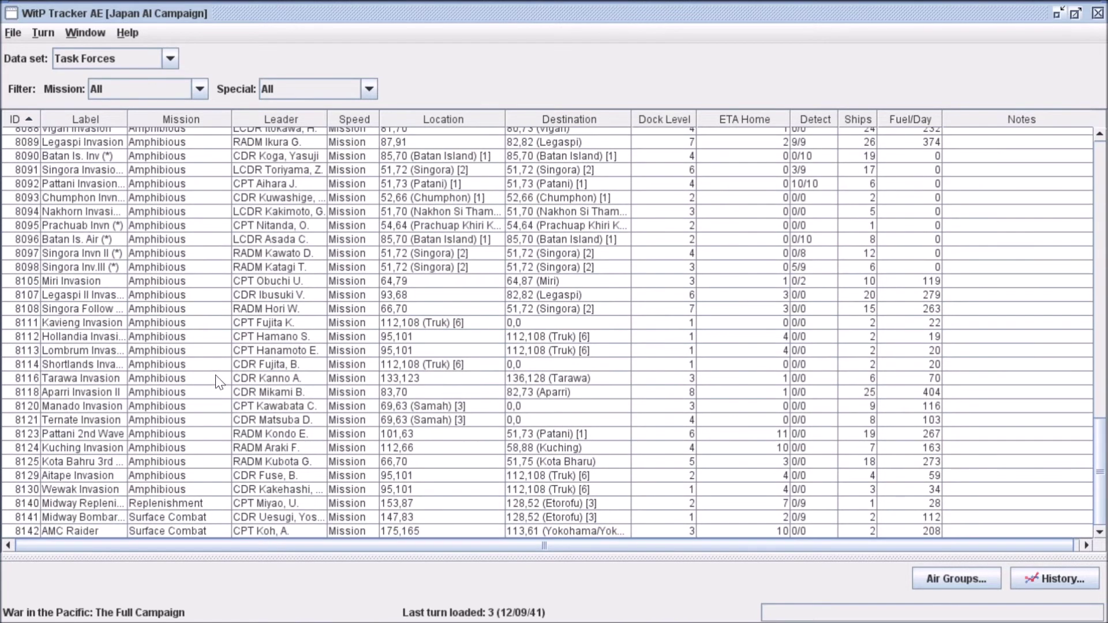
scroll(175, 486, up, 20)
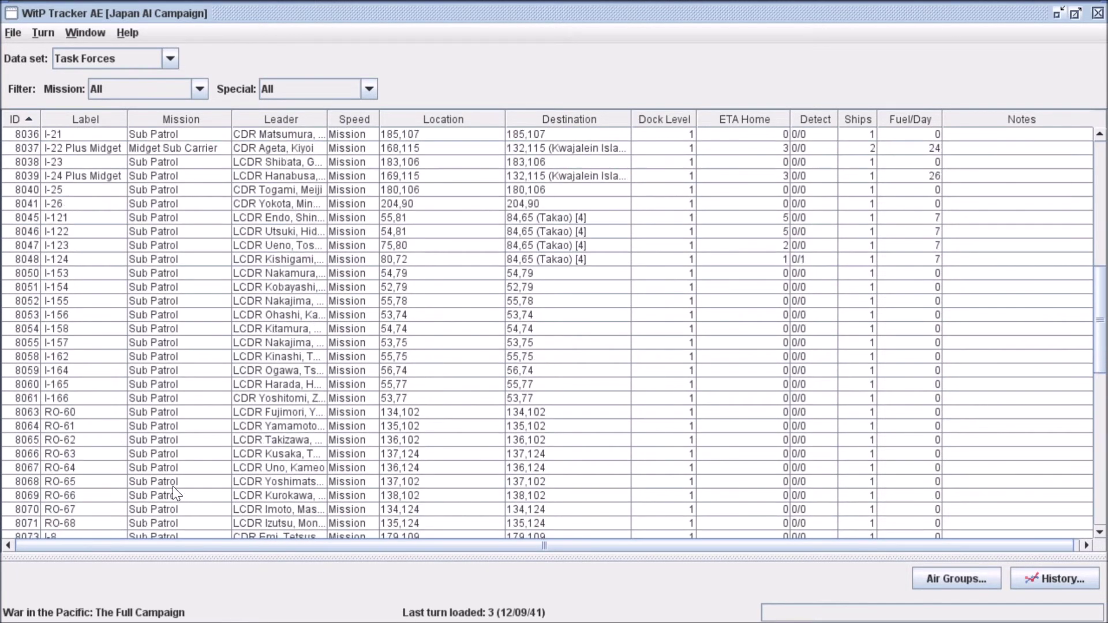
Step: Switch the data set to Minefields and sort the minefields by Amount in descending order
click(167, 60)
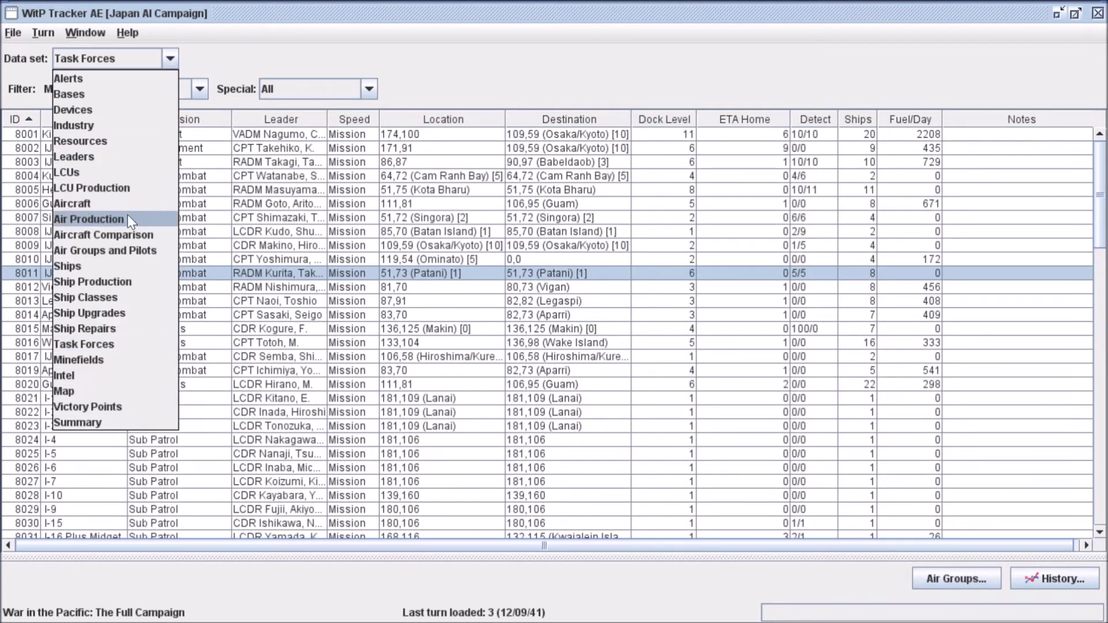
click(103, 361)
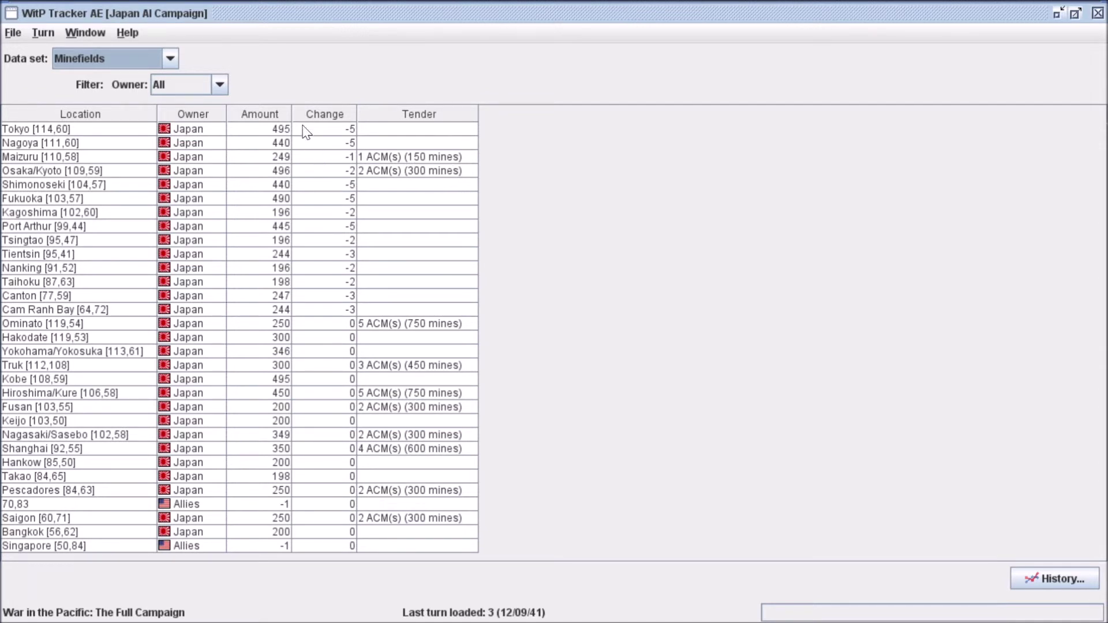
click(278, 115)
click(278, 115)
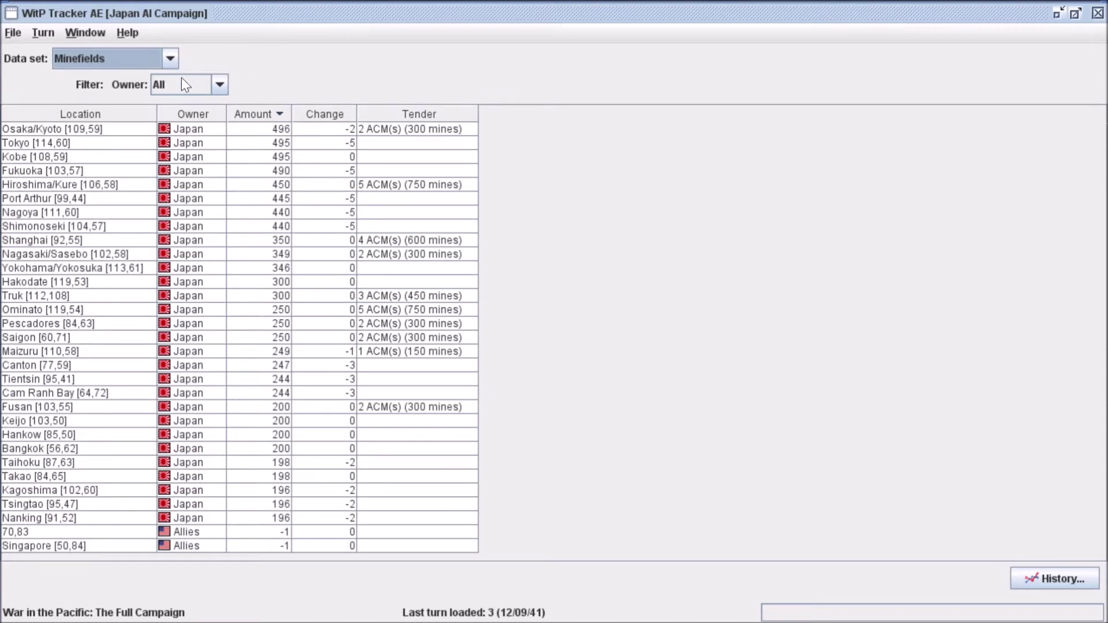
Step: Check the Owner filter, keeping it at All, and review the history of the Tokyo minefield
click(209, 86)
click(209, 87)
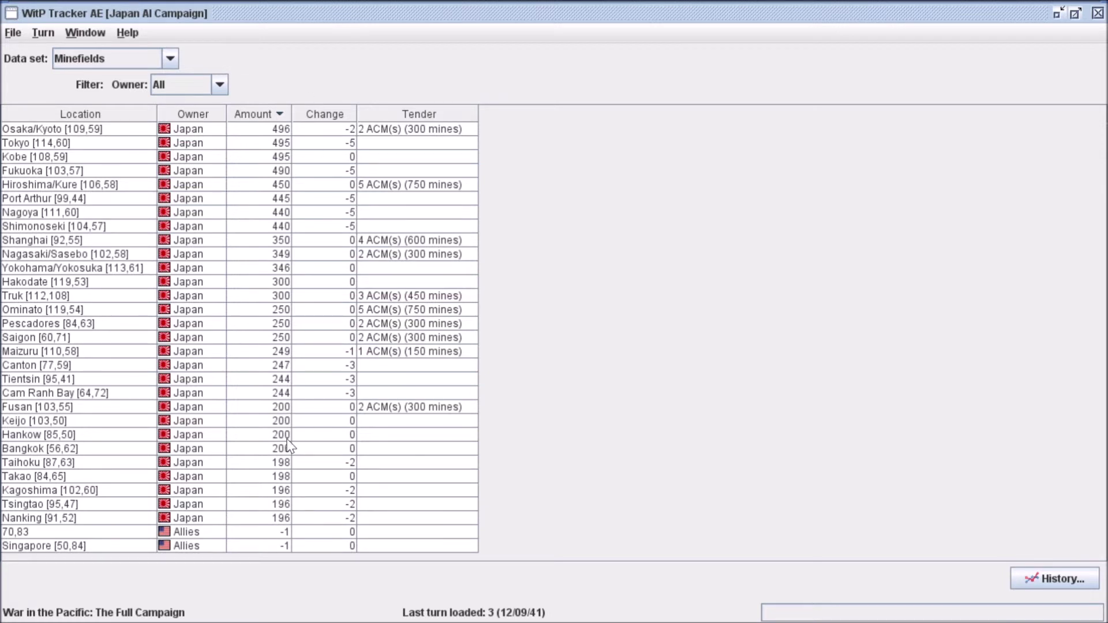
click(77, 147)
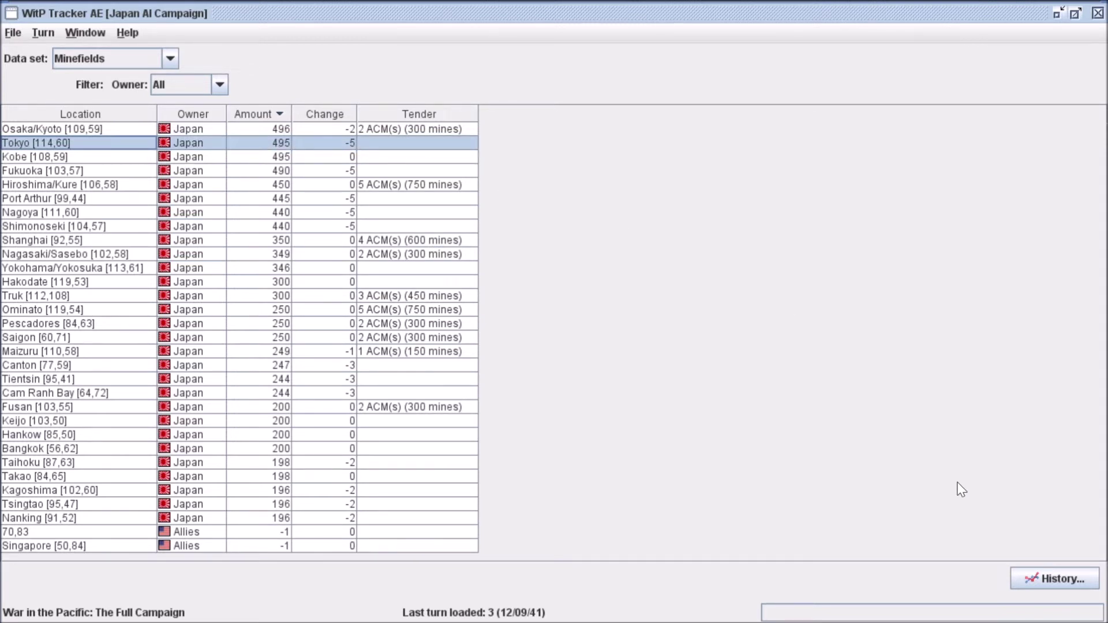
click(1063, 582)
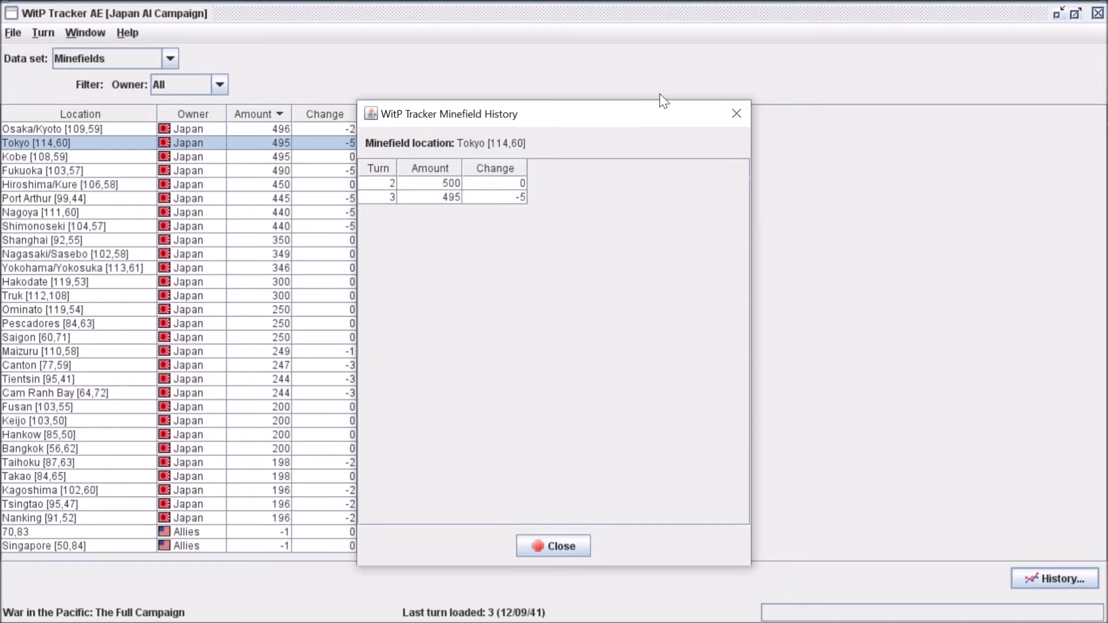
click(735, 114)
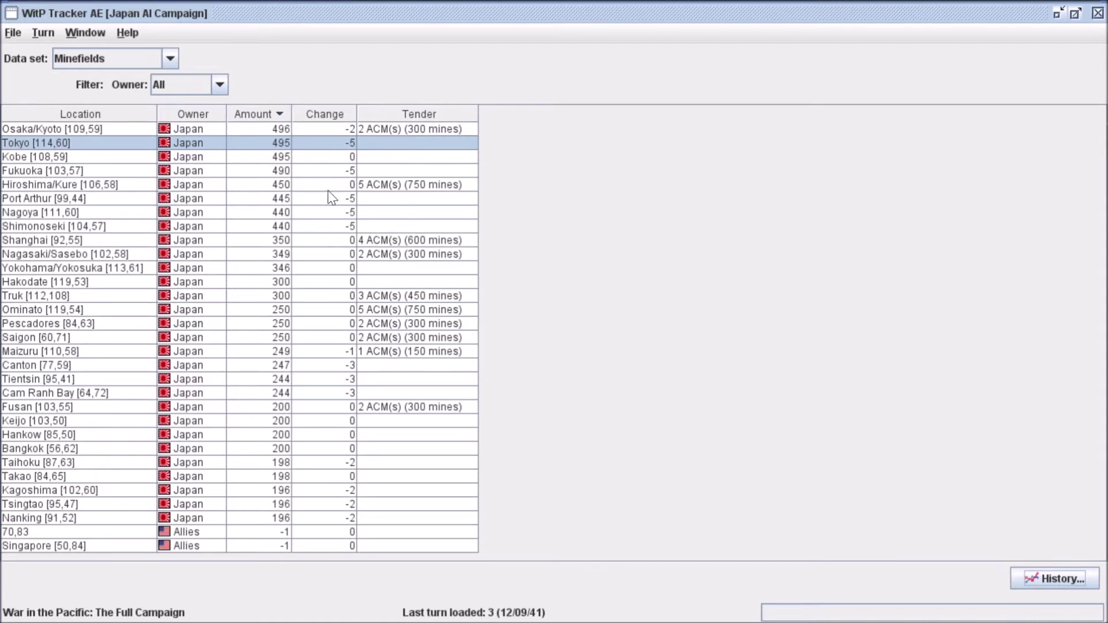
Step: Switch the data set to Intel and check the SigInt Turn filter, keeping it at All
click(170, 59)
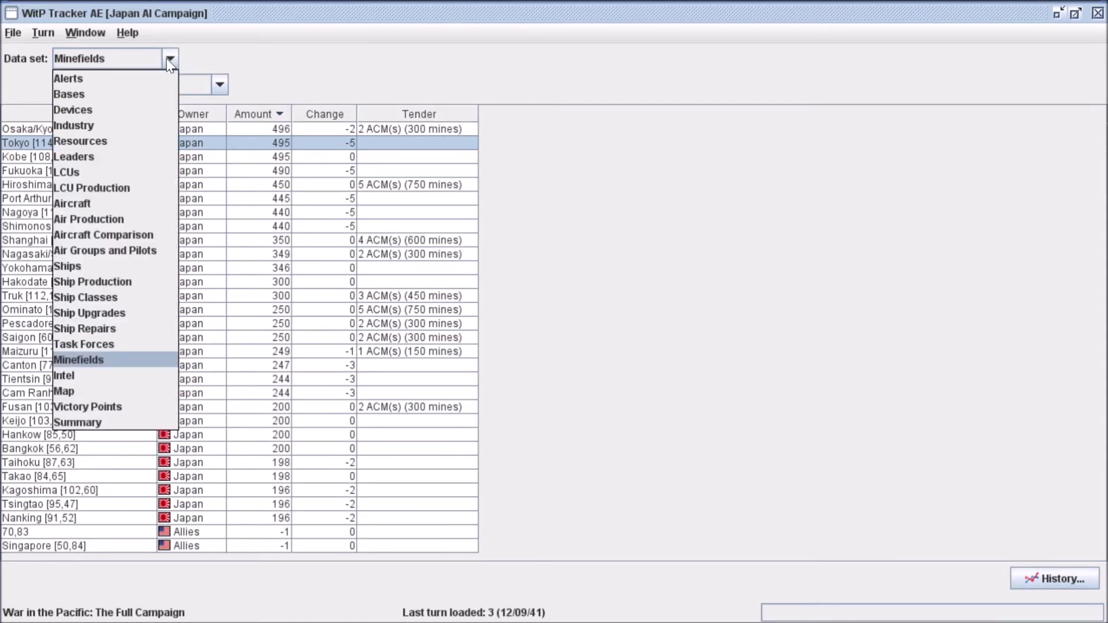
click(152, 375)
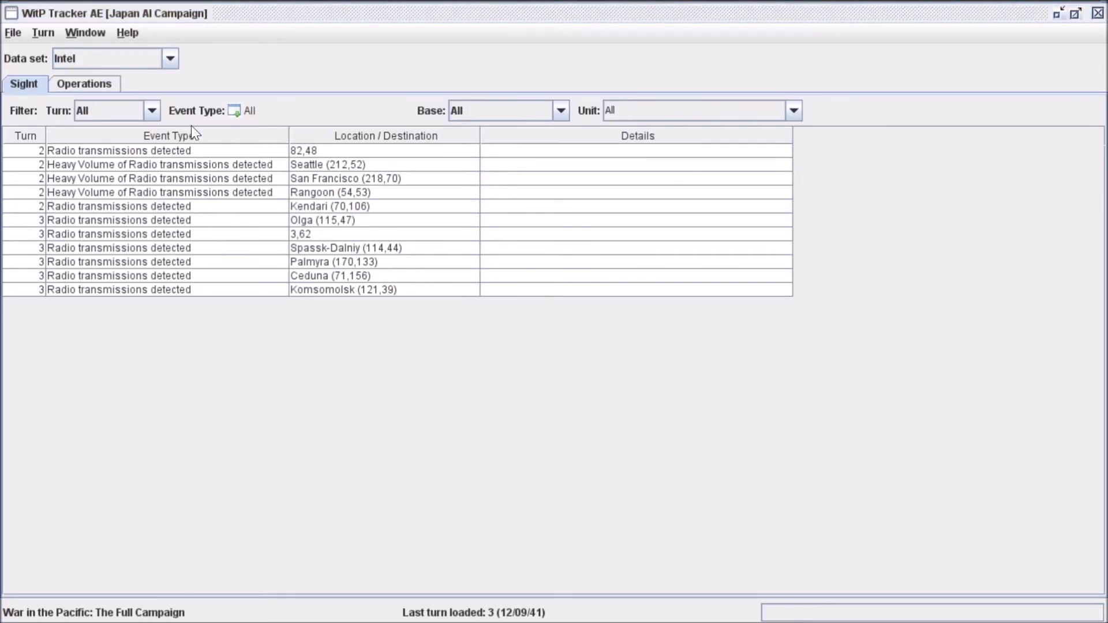
click(171, 59)
click(235, 78)
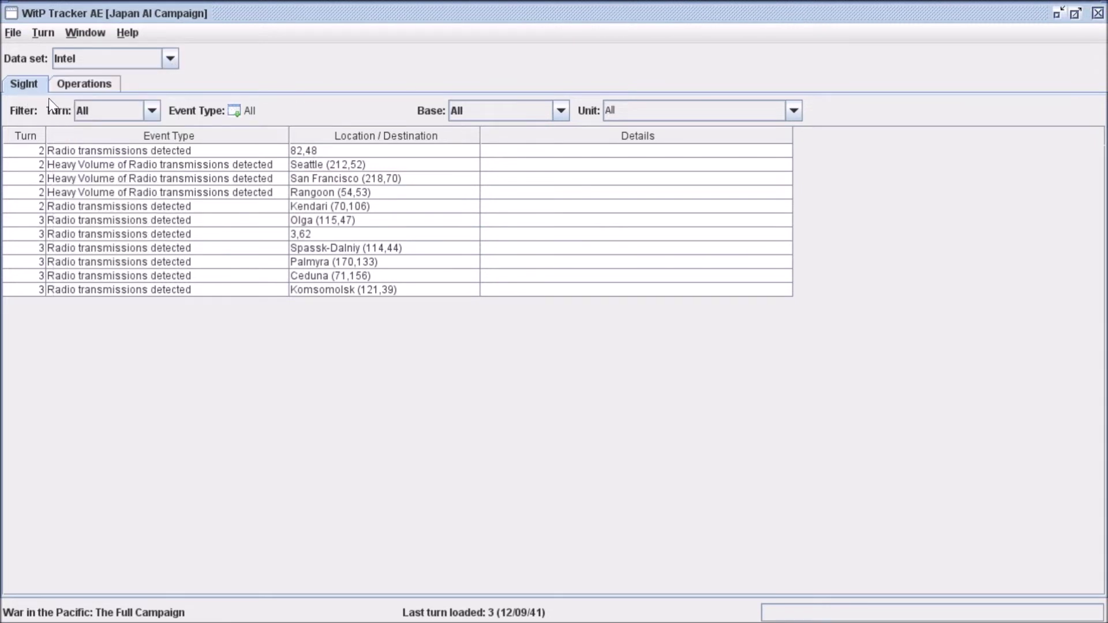
click(135, 109)
click(270, 109)
Step: Examine the heavy radio transmission entries for Seattle, San Francisco and Rangoon in the SigInt list
click(522, 166)
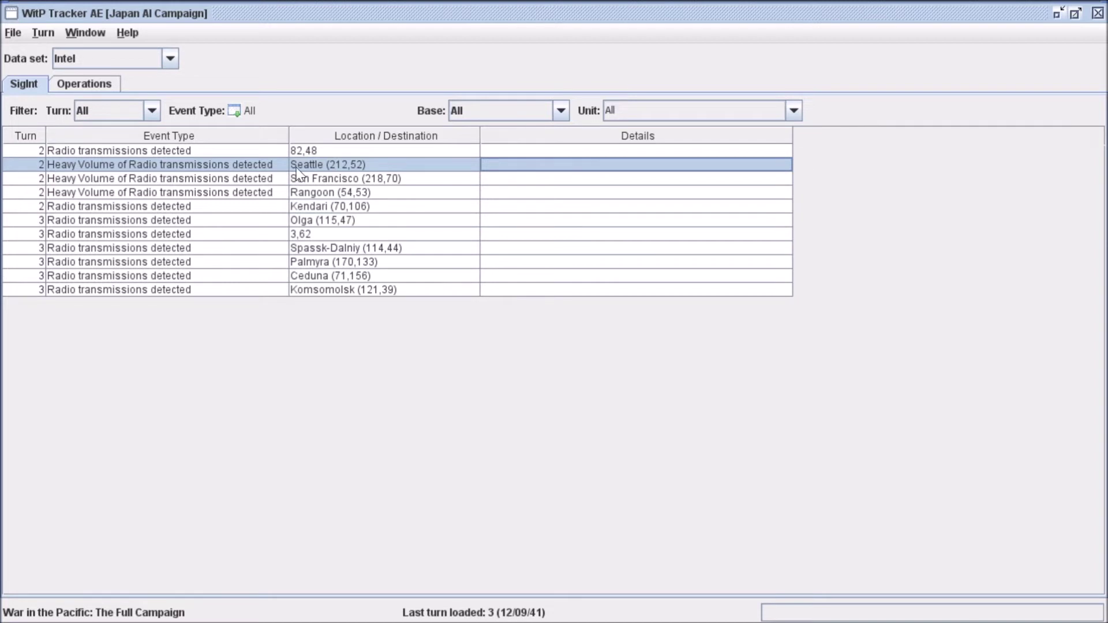
click(318, 177)
click(331, 164)
click(338, 180)
click(341, 193)
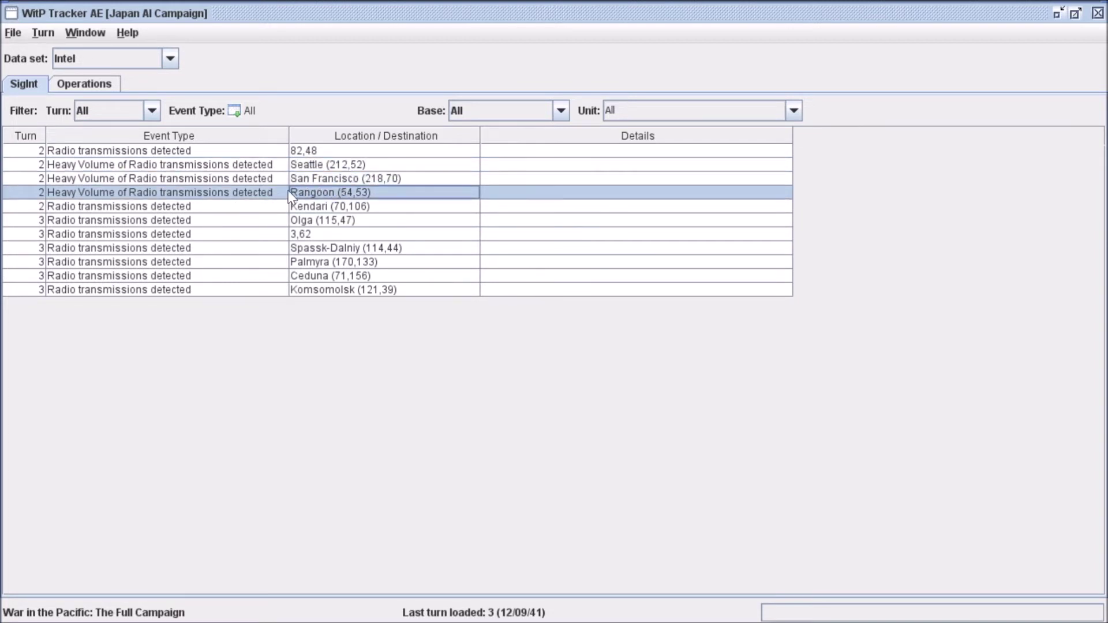
click(104, 166)
click(137, 193)
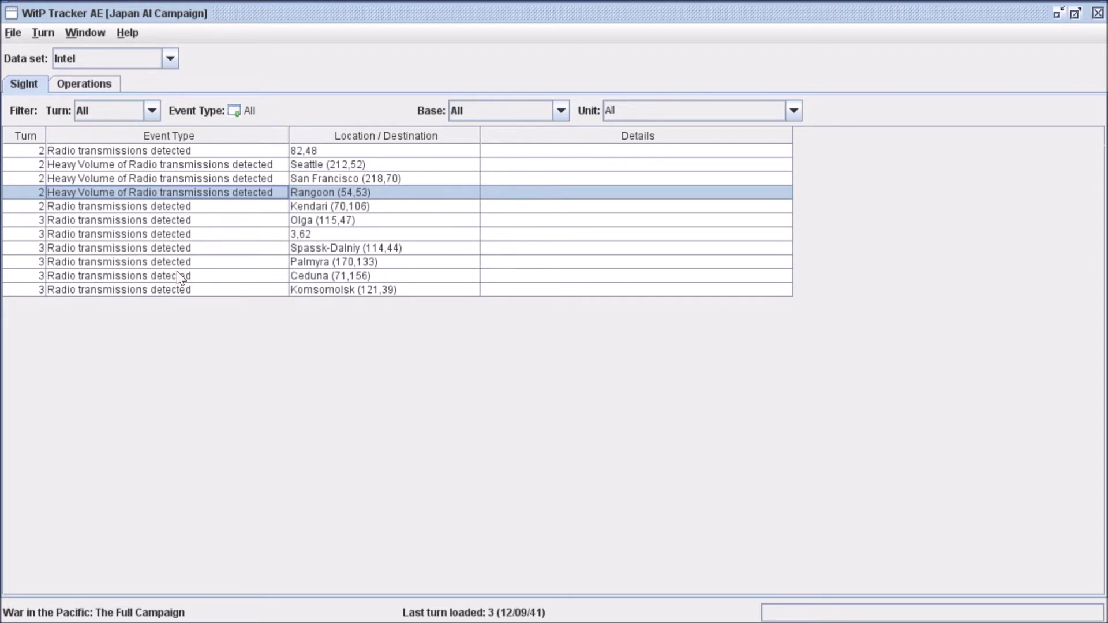
Step: Review the SigInt Base and Unit filter options, keeping both at All
click(560, 110)
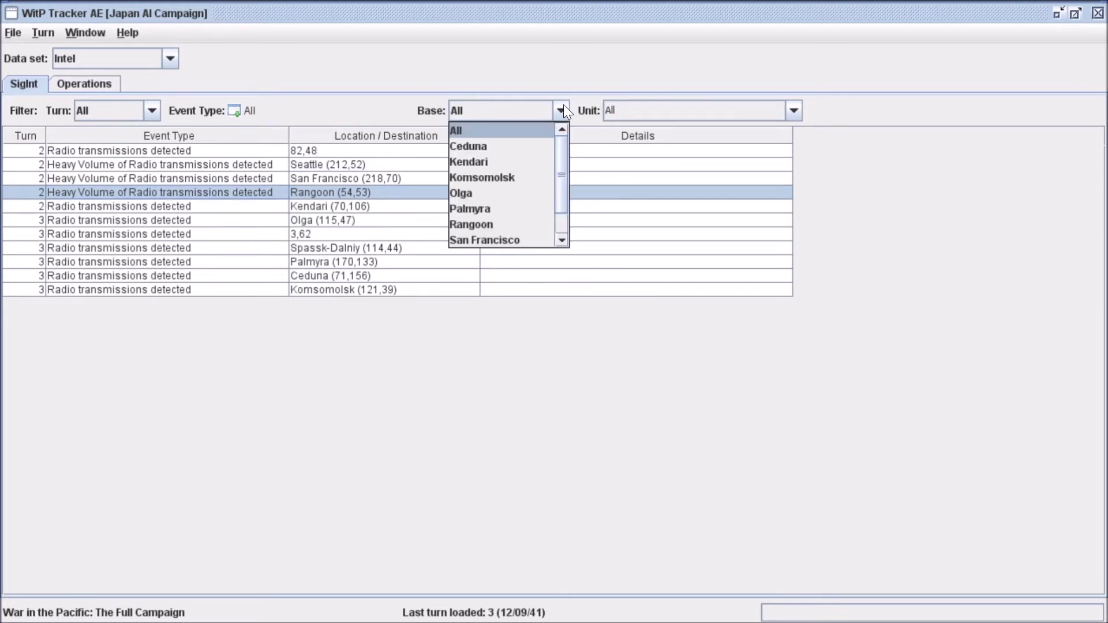
click(562, 110)
click(792, 111)
click(811, 110)
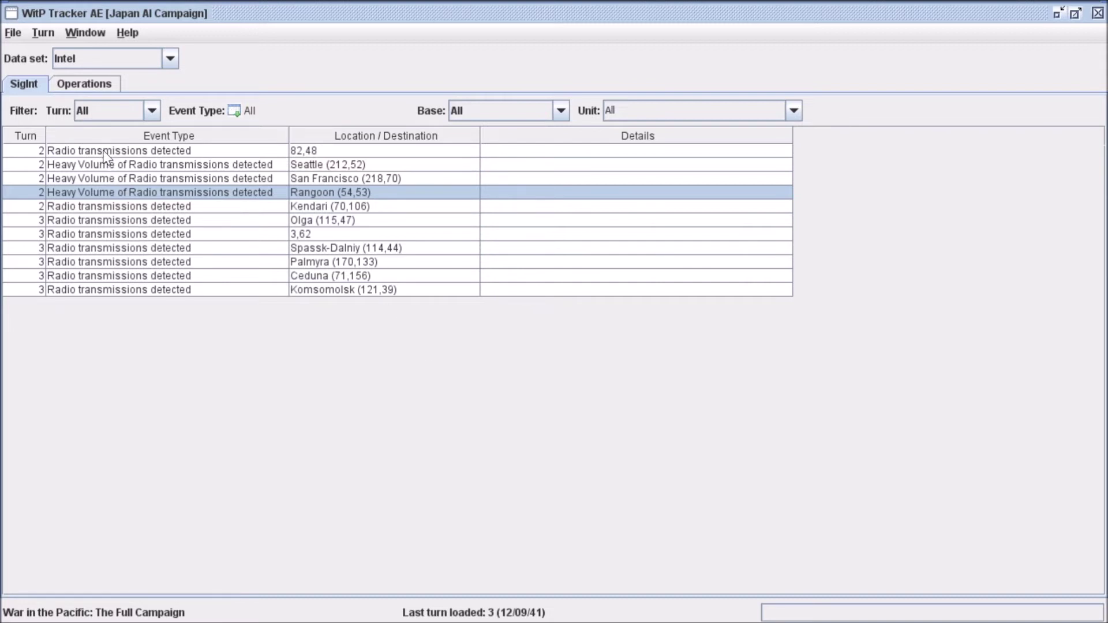
Step: Show the Operations intel and try sorting it by Event Type, Unit, Location and Details, finishing with Turn in ascending order
click(90, 85)
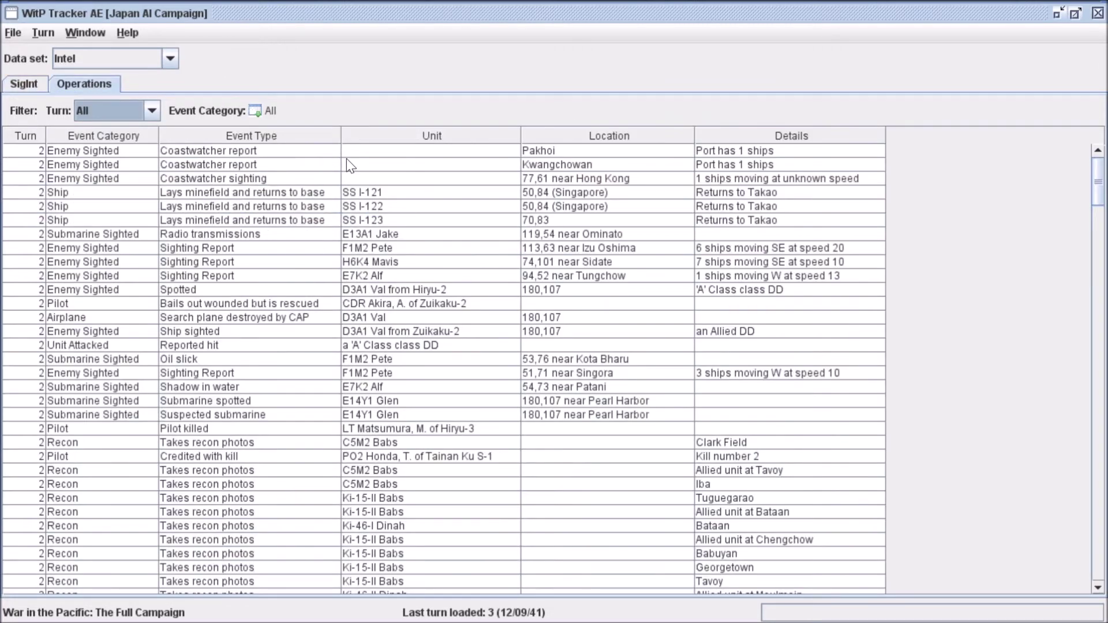
drag(1104, 185, 1074, 98)
click(242, 136)
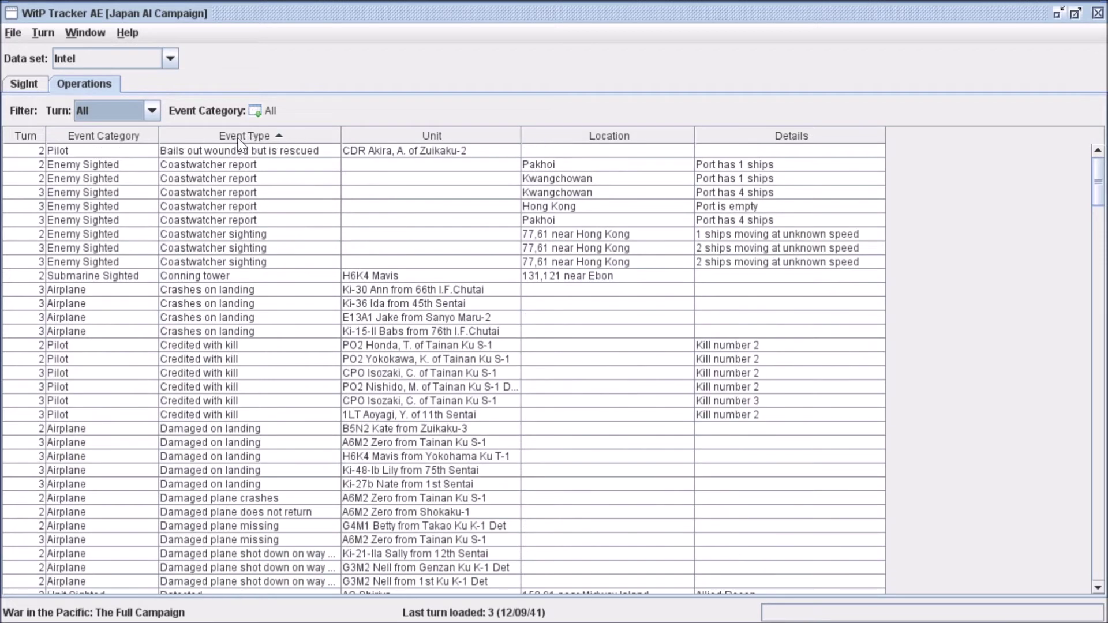
click(427, 135)
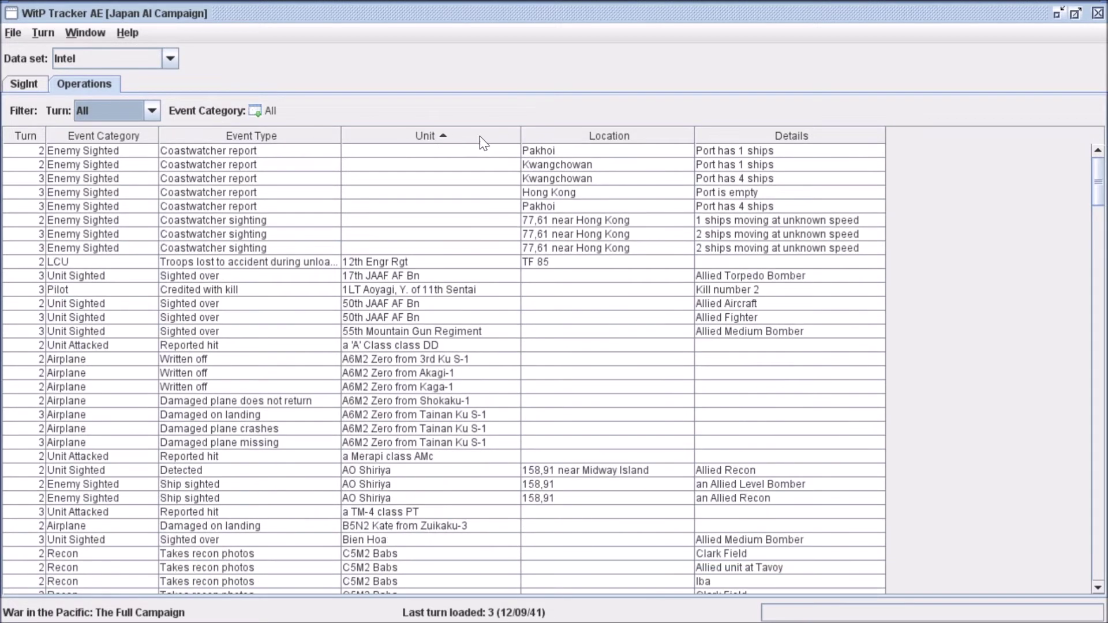
click(574, 139)
click(790, 135)
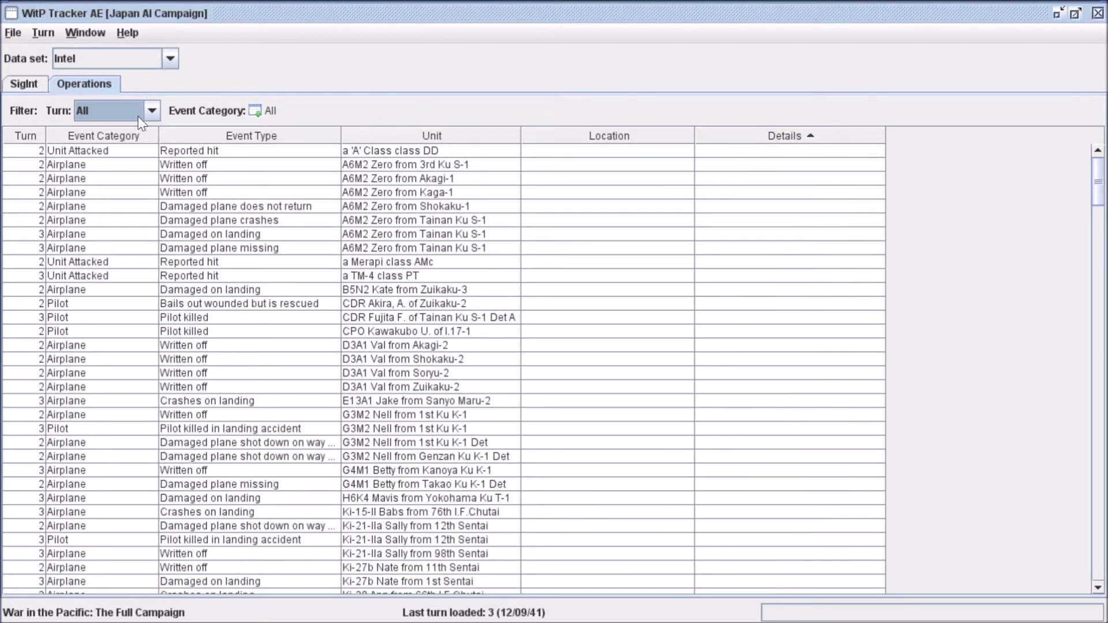
click(39, 136)
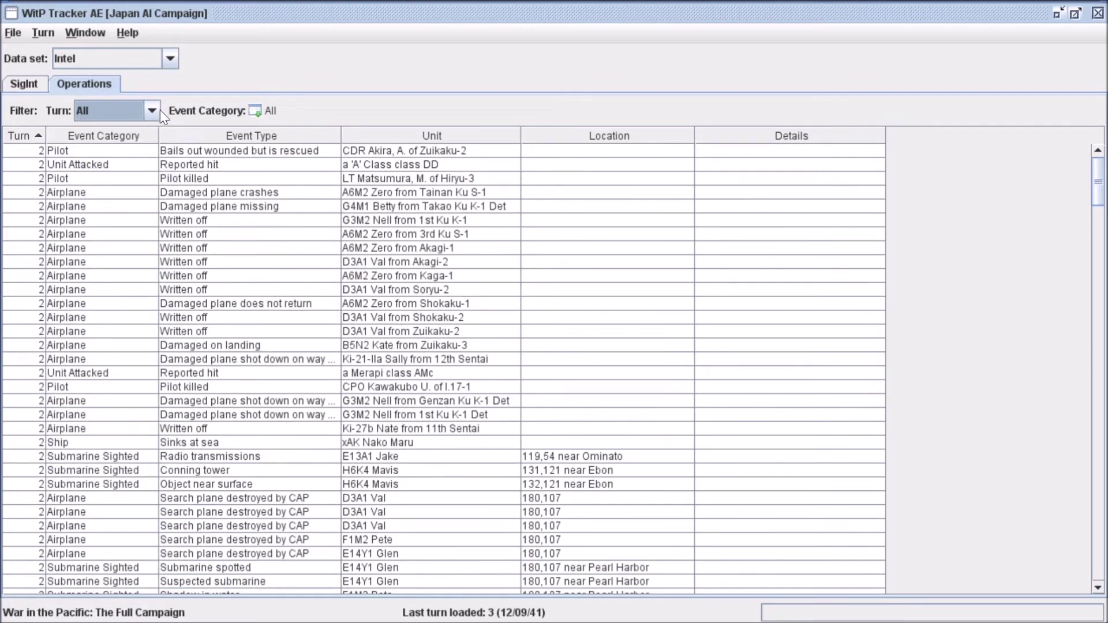
Step: Try Current turn and the other Turn filter options on the Operations list, finishing with All
click(131, 115)
click(110, 145)
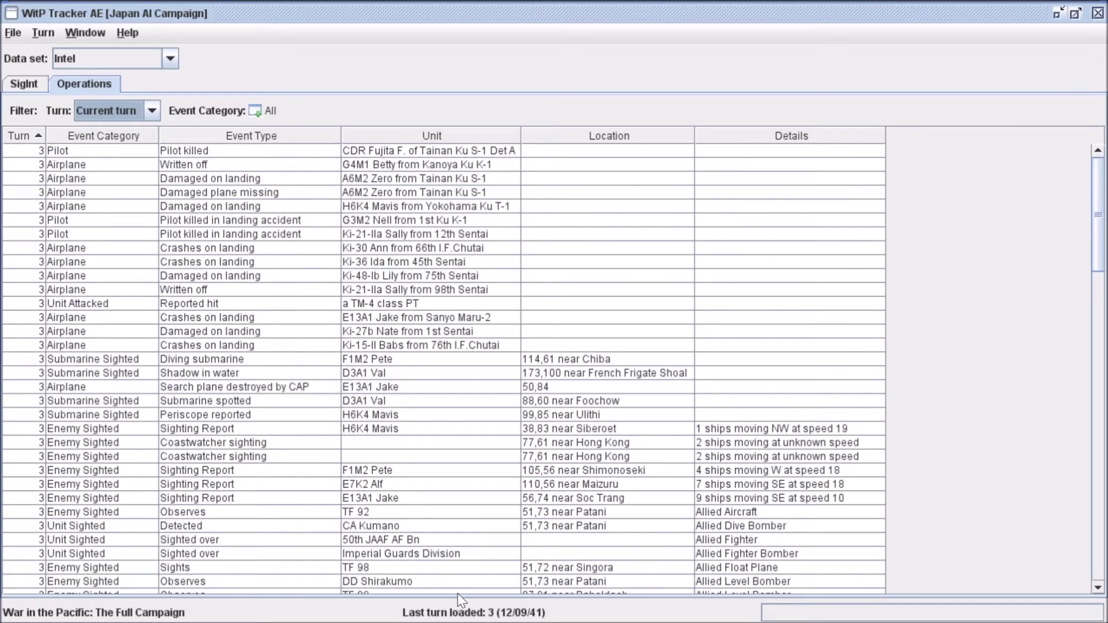
click(151, 110)
click(122, 179)
click(152, 112)
click(132, 161)
click(149, 110)
click(92, 131)
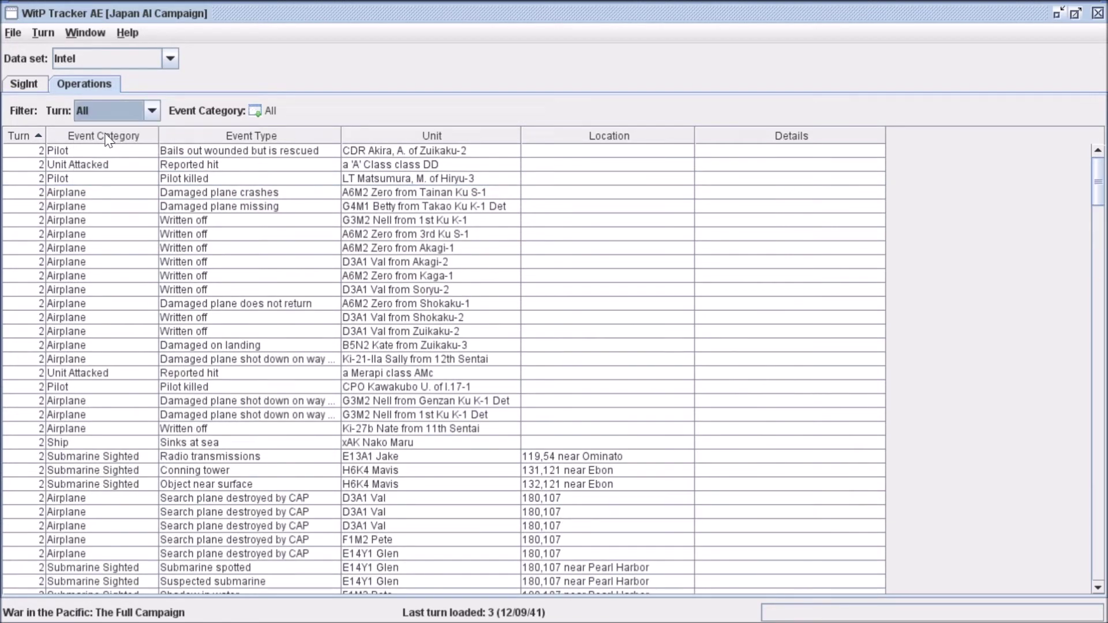
Step: Filter the Operations list to the current turn and look through its events down to the last entry
click(159, 111)
click(95, 142)
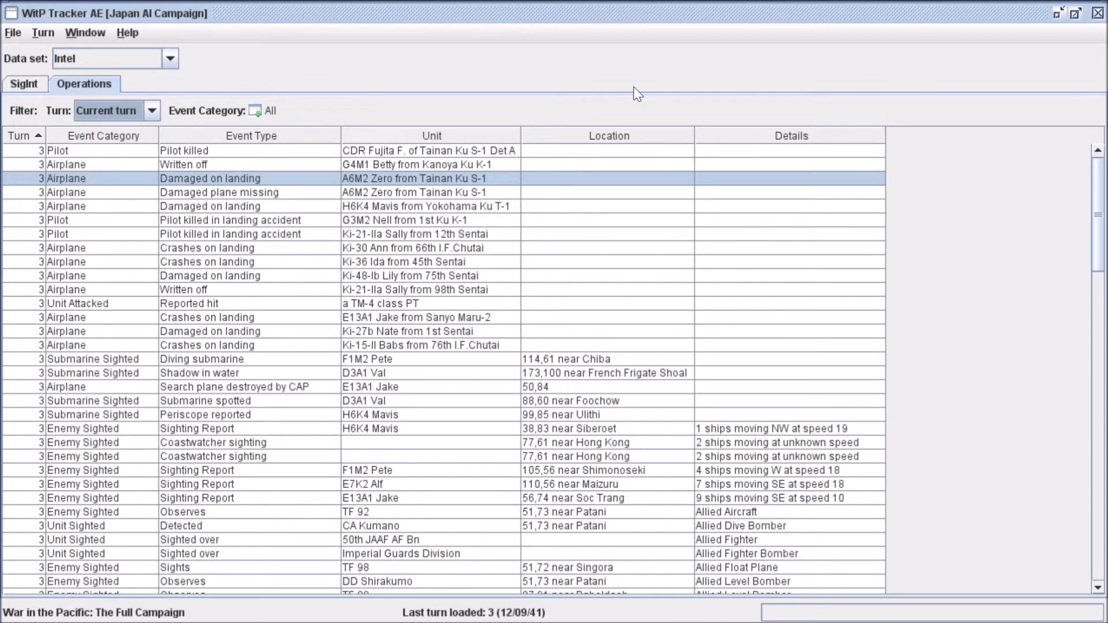
drag(1096, 180, 1098, 577)
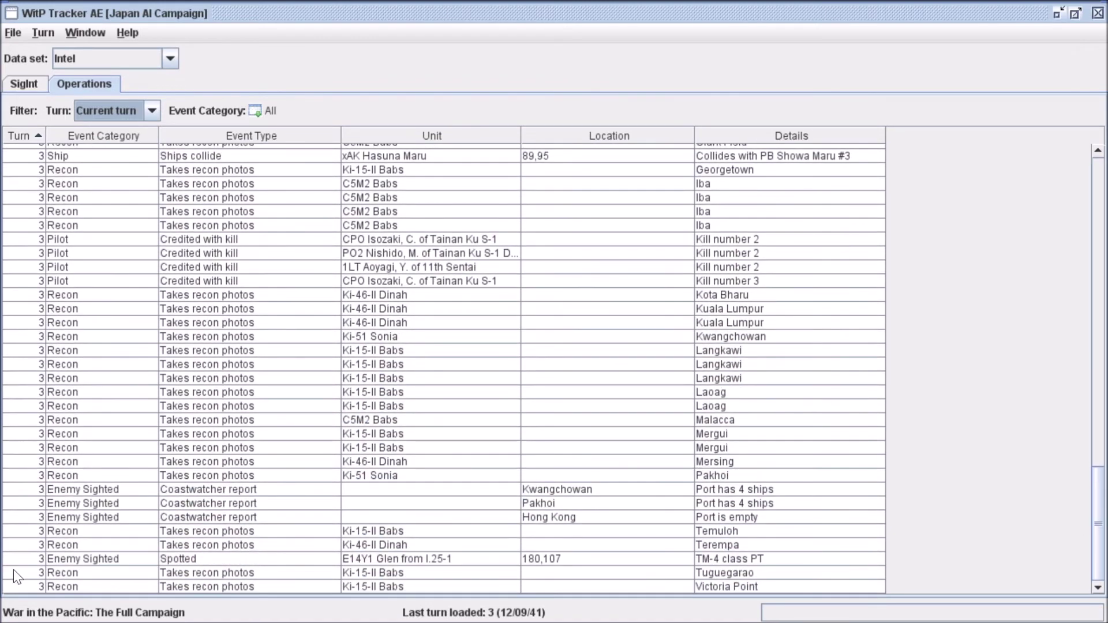
scroll(313, 364, up, 20)
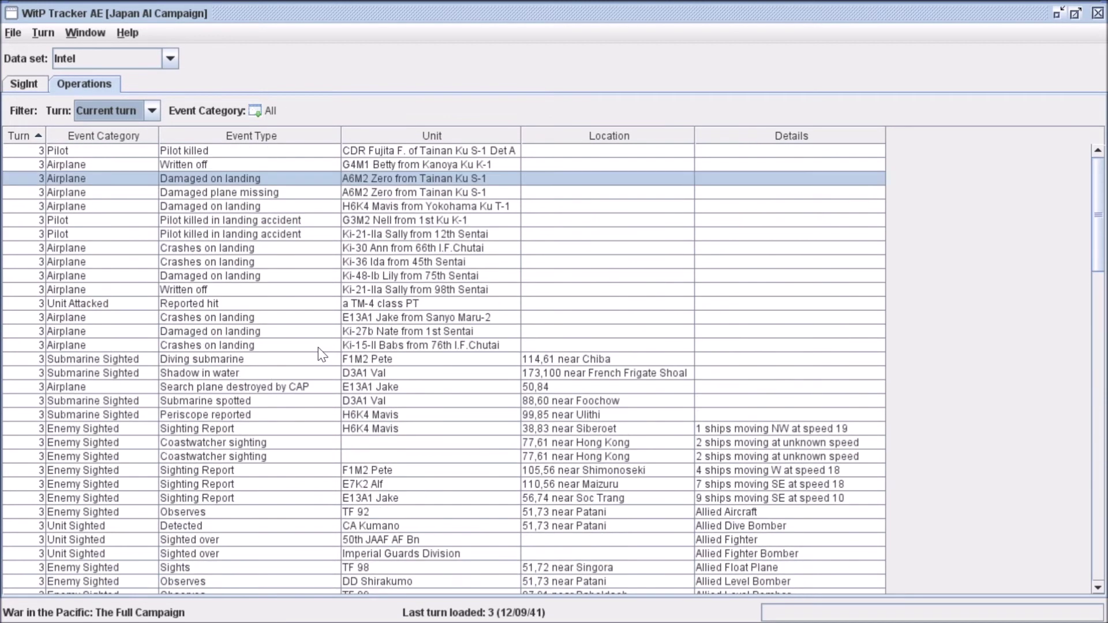
Step: Switch the data set to Map and widen the map area by shrinking the empty details area beside it
click(170, 60)
click(137, 393)
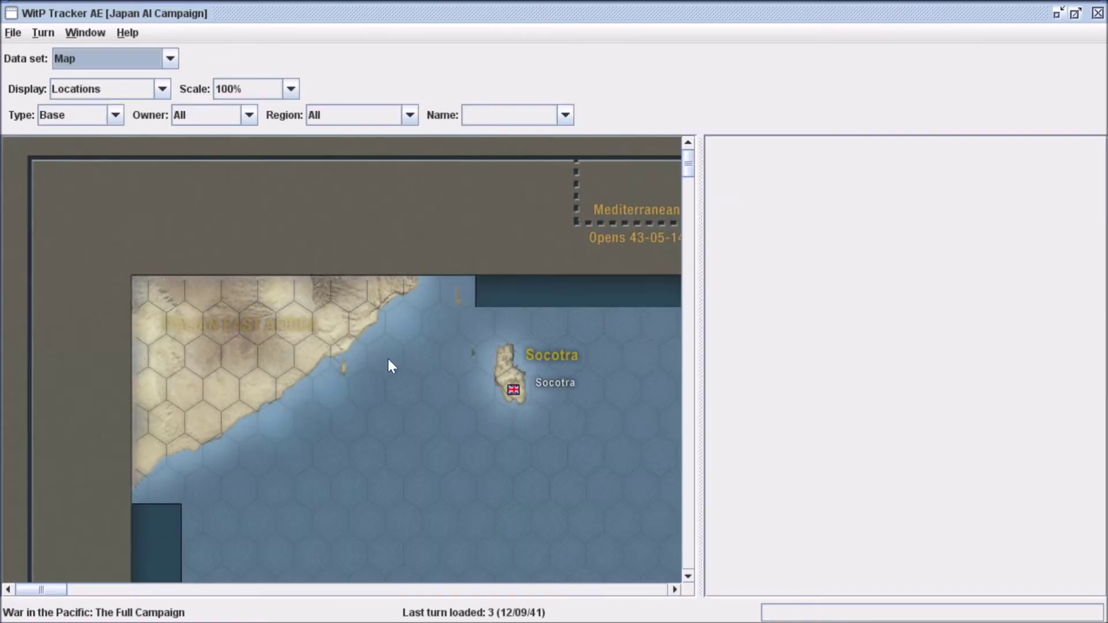
drag(703, 329, 947, 323)
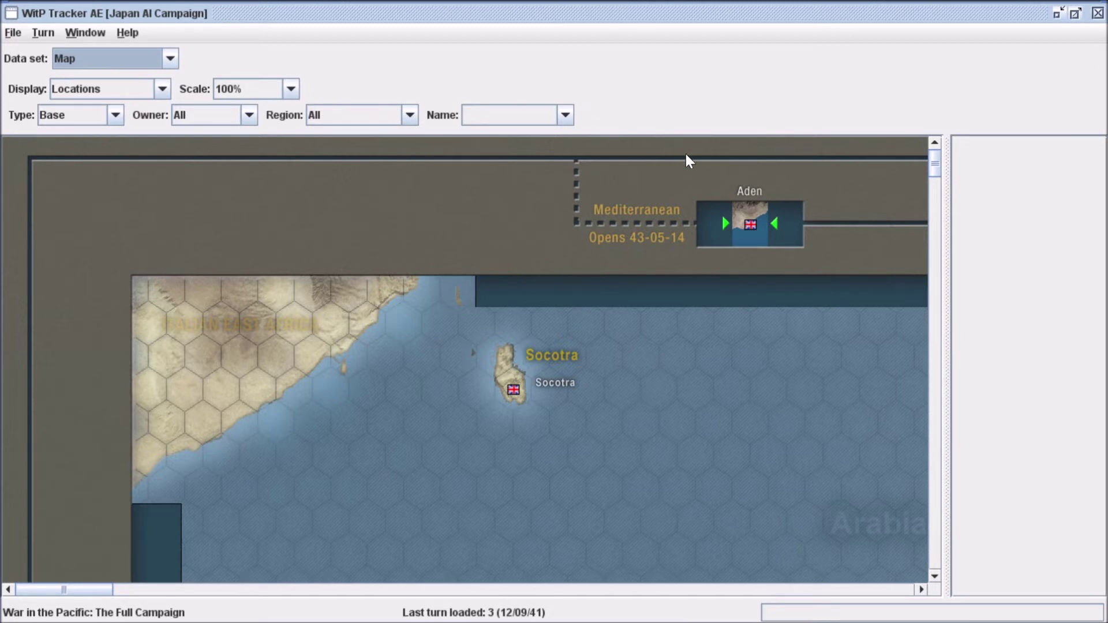
Step: Set the map scale to 75% and bring Japan and Korea into view
click(280, 88)
click(240, 124)
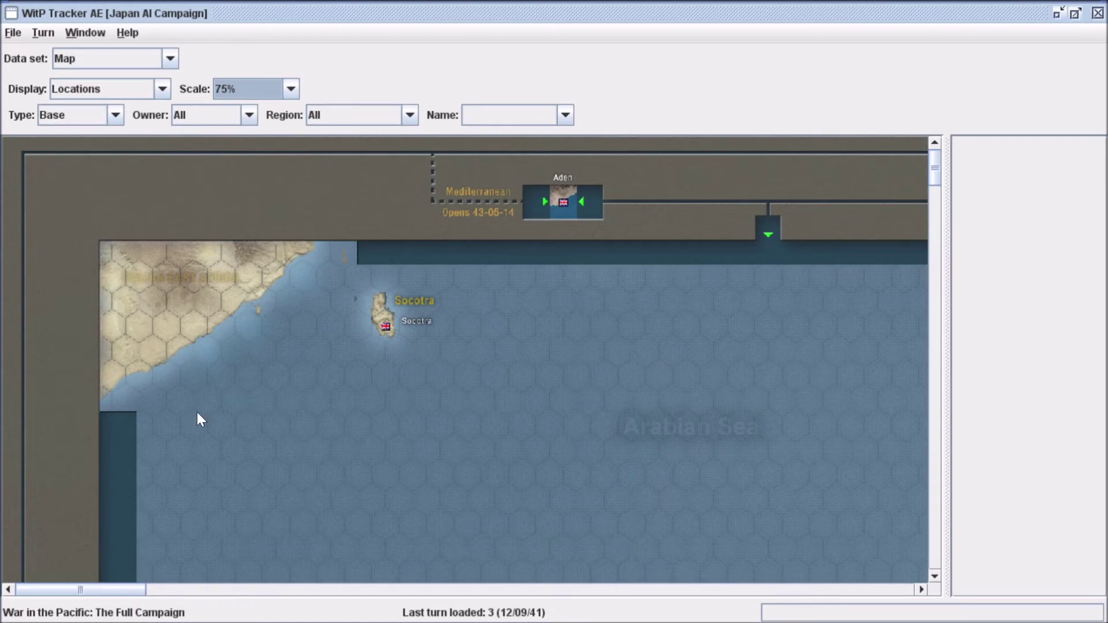
drag(93, 589, 713, 457)
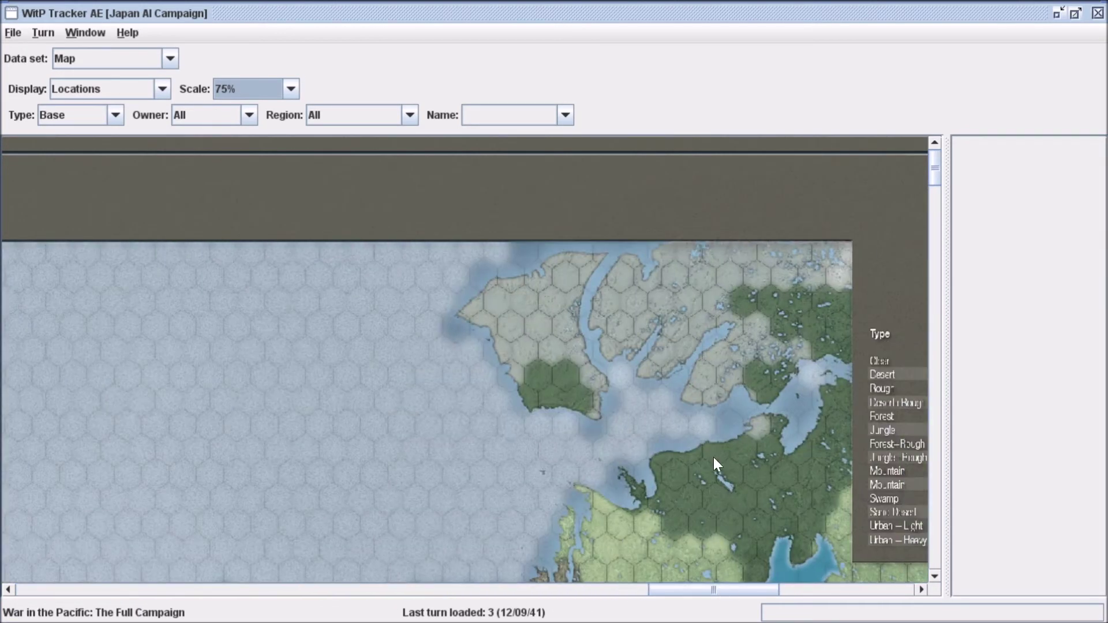
drag(940, 157, 923, 323)
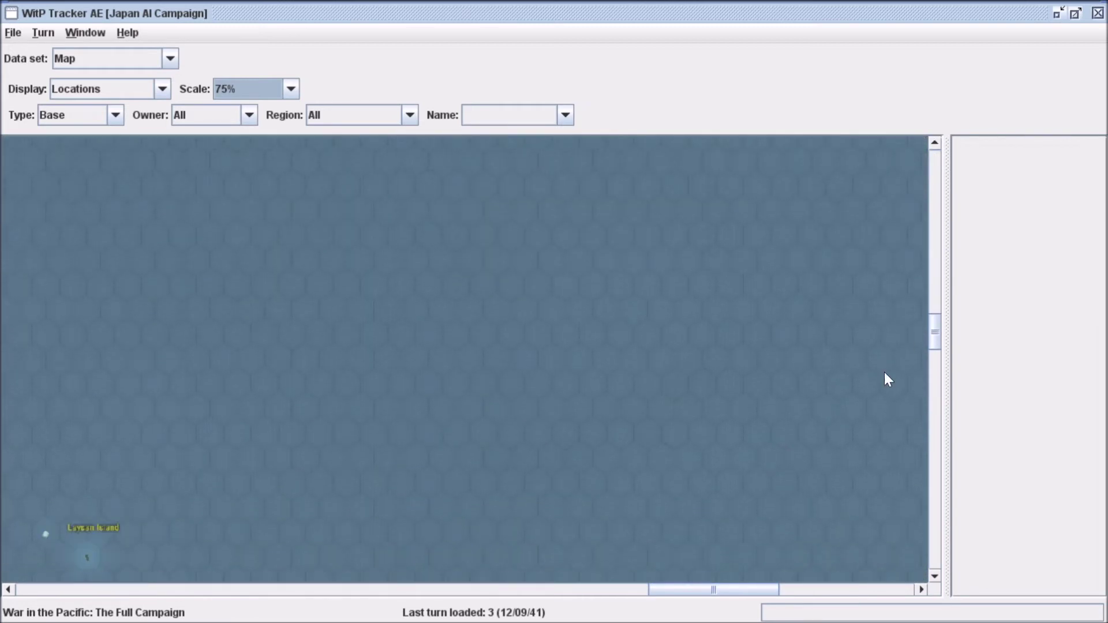
drag(720, 583, 328, 587)
drag(934, 336, 934, 278)
drag(354, 586, 484, 583)
drag(935, 279, 933, 264)
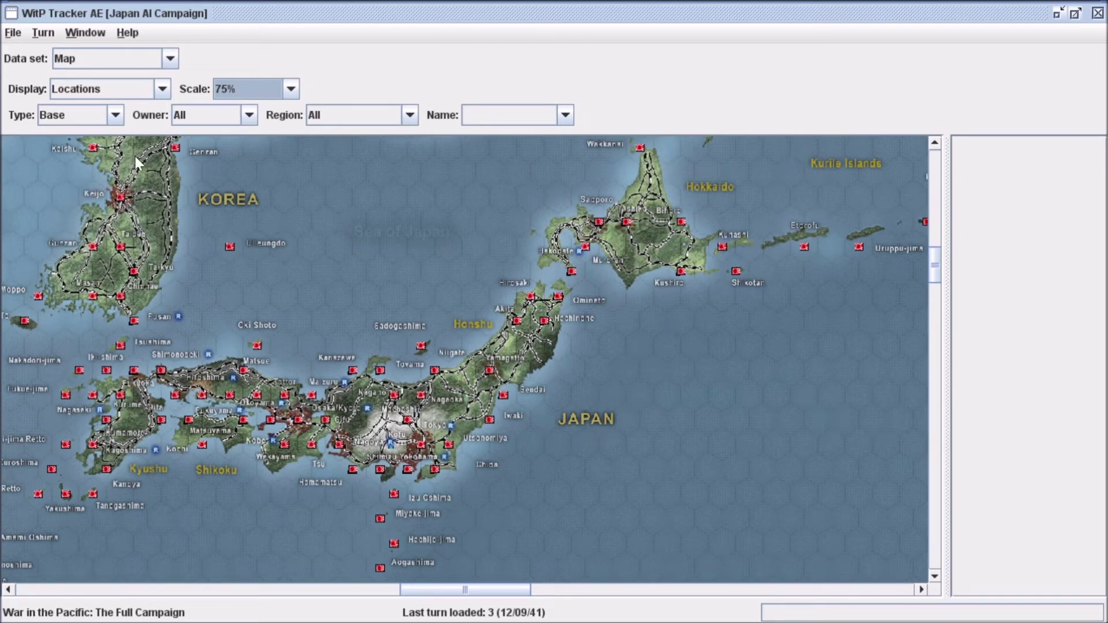
Step: Display the naval Search Arcs on the map and examine the coverage around Korea and Japan
click(161, 88)
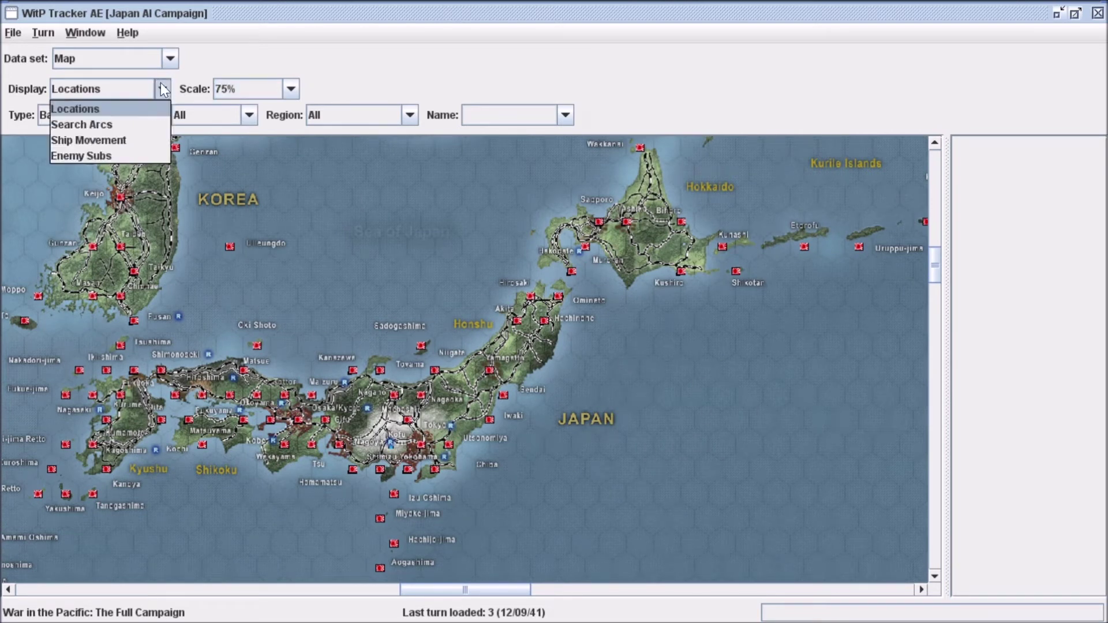
click(120, 122)
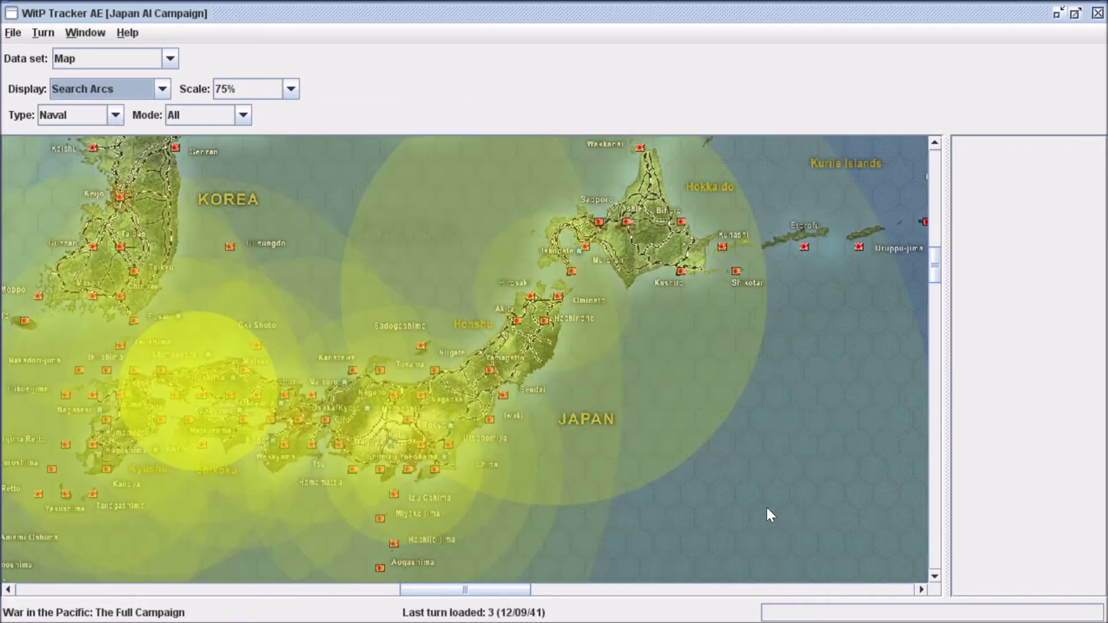
drag(526, 584, 483, 584)
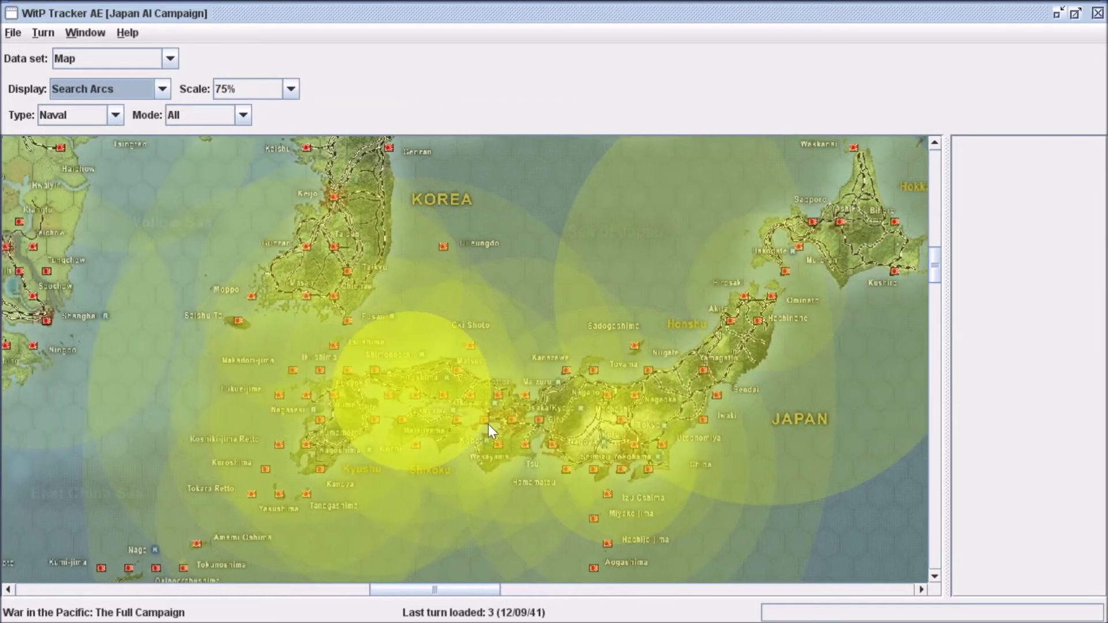
scroll(575, 356, down, 1)
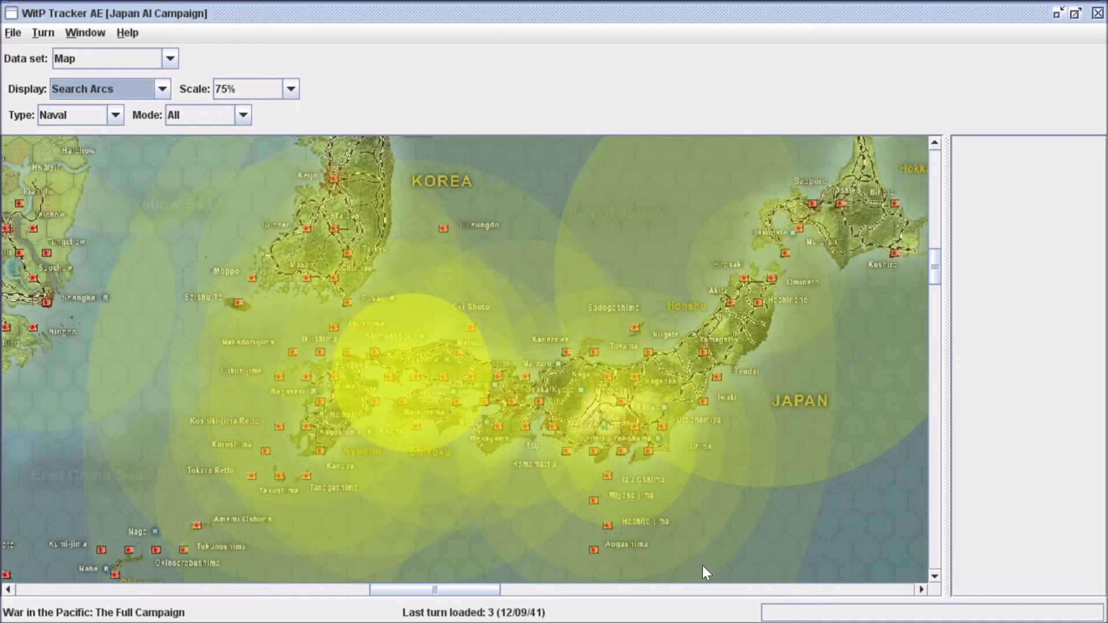
drag(473, 589, 502, 589)
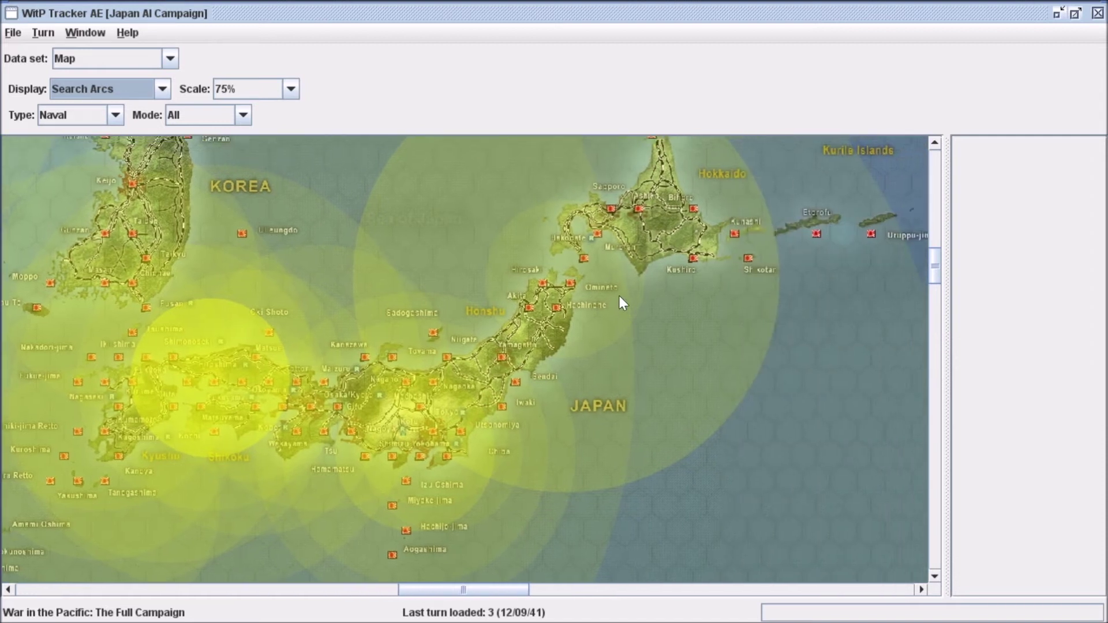
Step: Examine the naval search coverage around Hokkaido, the Sea of Japan and the Kurile Islands
scroll(612, 347, up, 1)
scroll(604, 372, up, 3)
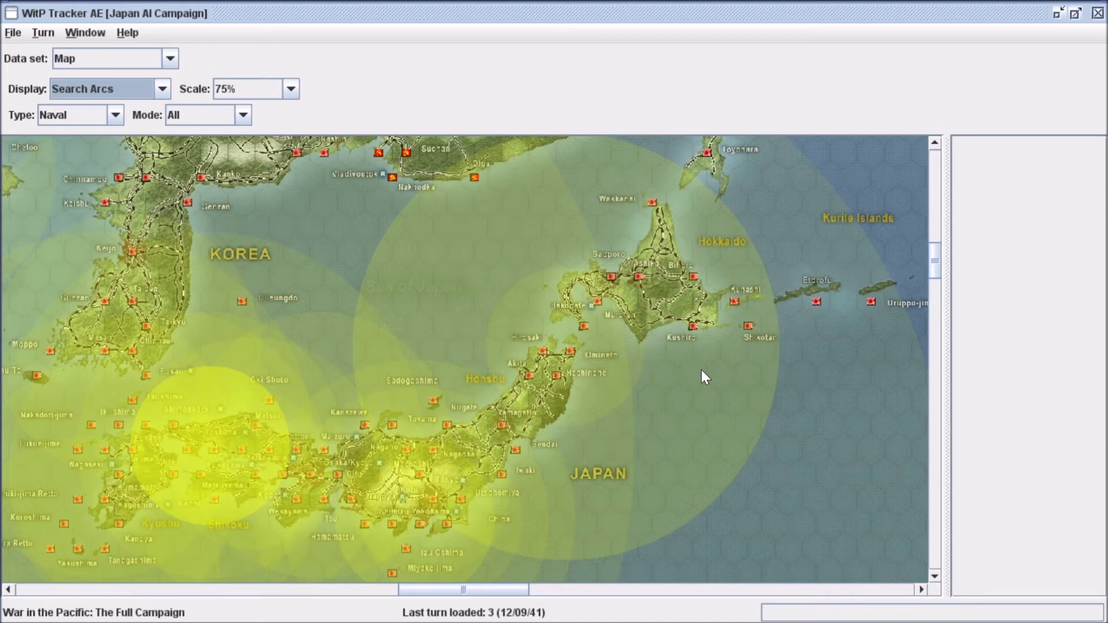
scroll(767, 396, up, 3)
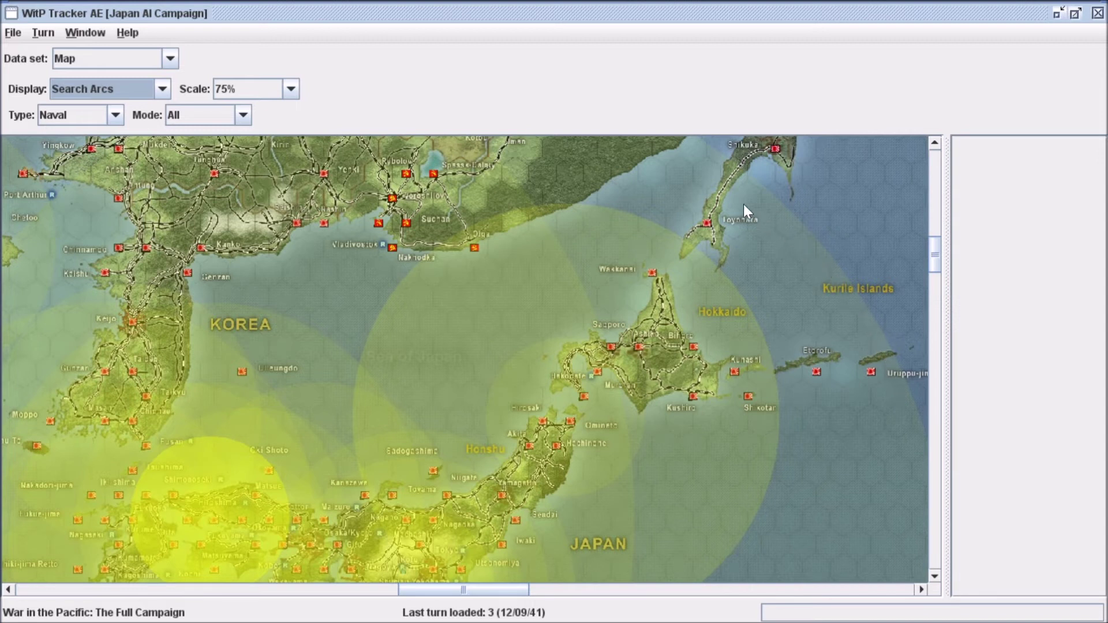
scroll(837, 346, down, 1)
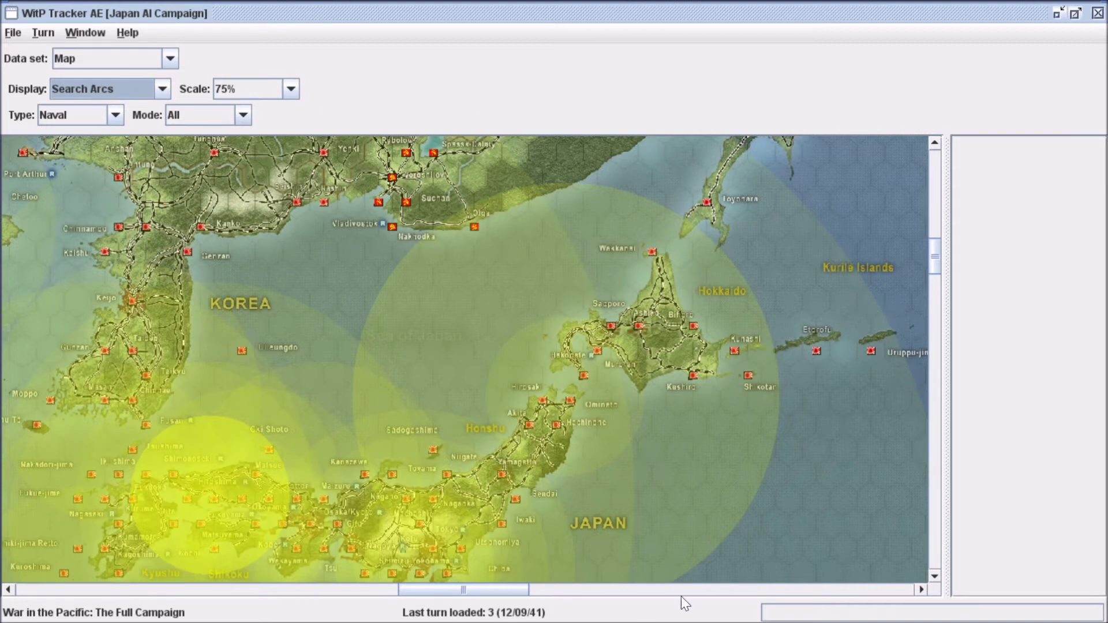
scroll(822, 364, down, 2)
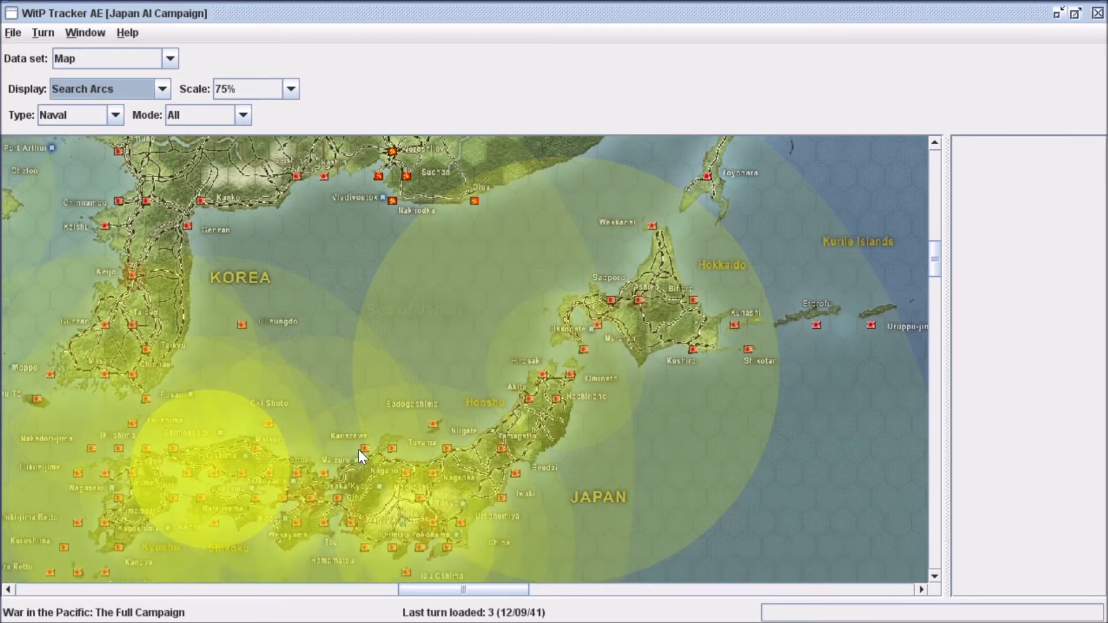
Step: Examine the naval search arcs around the Bonin Islands and Marcus Island
scroll(377, 459, down, 6)
drag(936, 267, 934, 320)
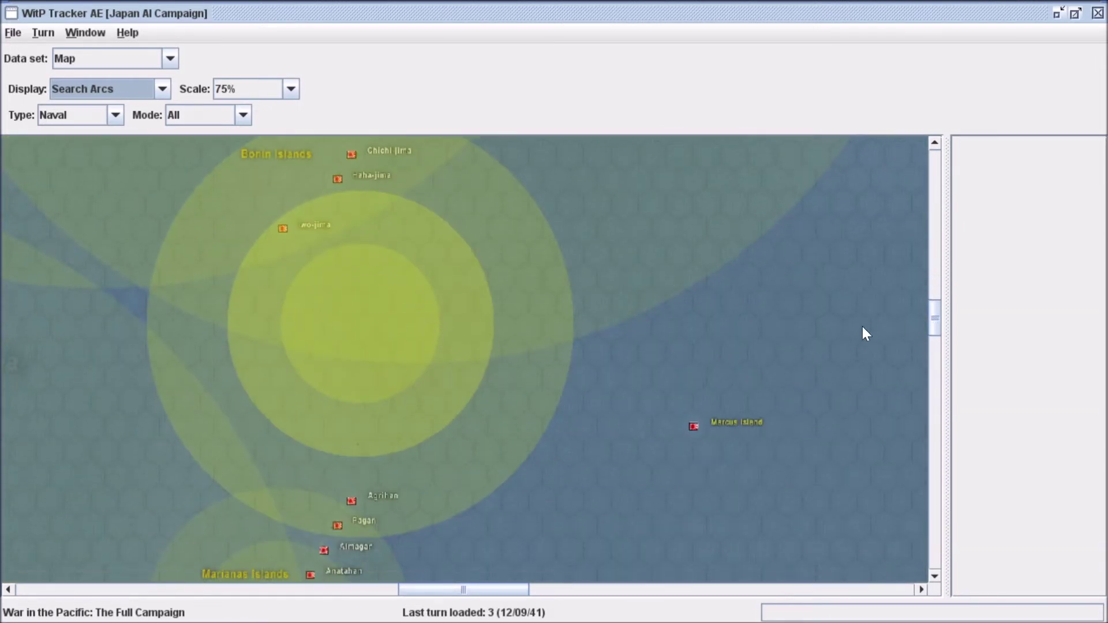
scroll(376, 413, up, 2)
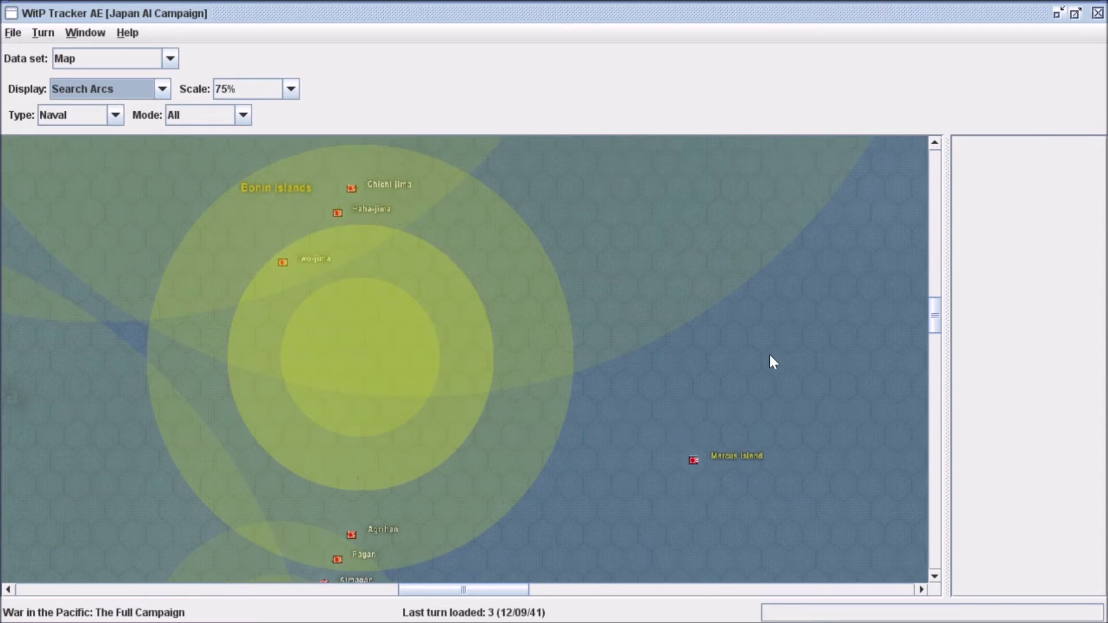
Step: Examine the naval search arcs covering the Marshall Islands, including Kwajalein and Eniwetok
scroll(767, 369, down, 3)
scroll(742, 396, down, 3)
drag(933, 317, 934, 368)
drag(466, 593, 537, 589)
scroll(504, 492, down, 3)
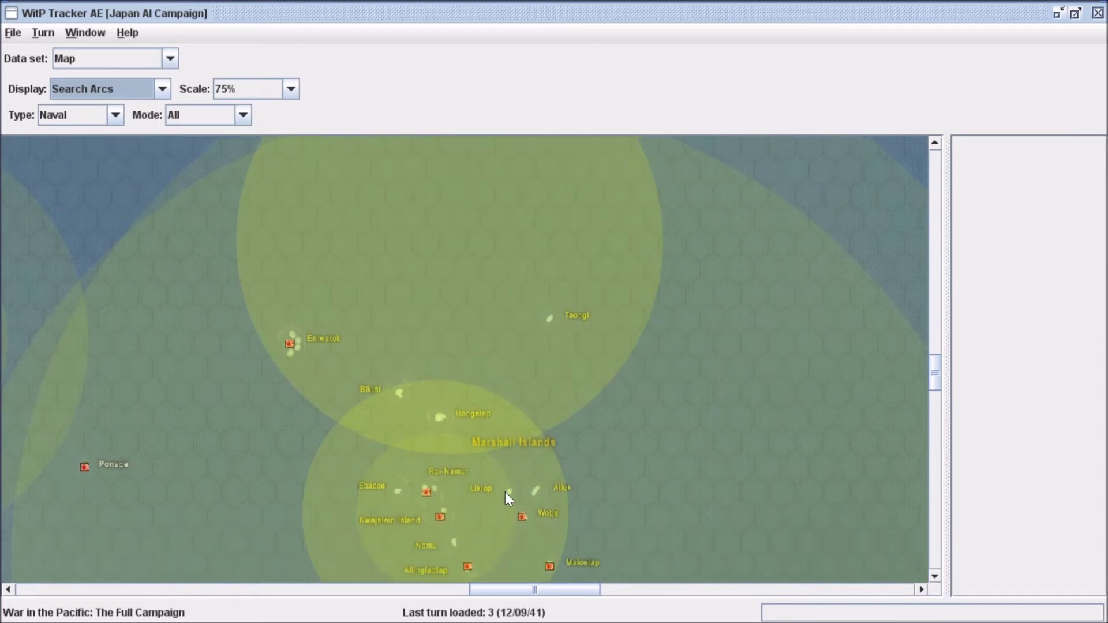
scroll(505, 492, down, 3)
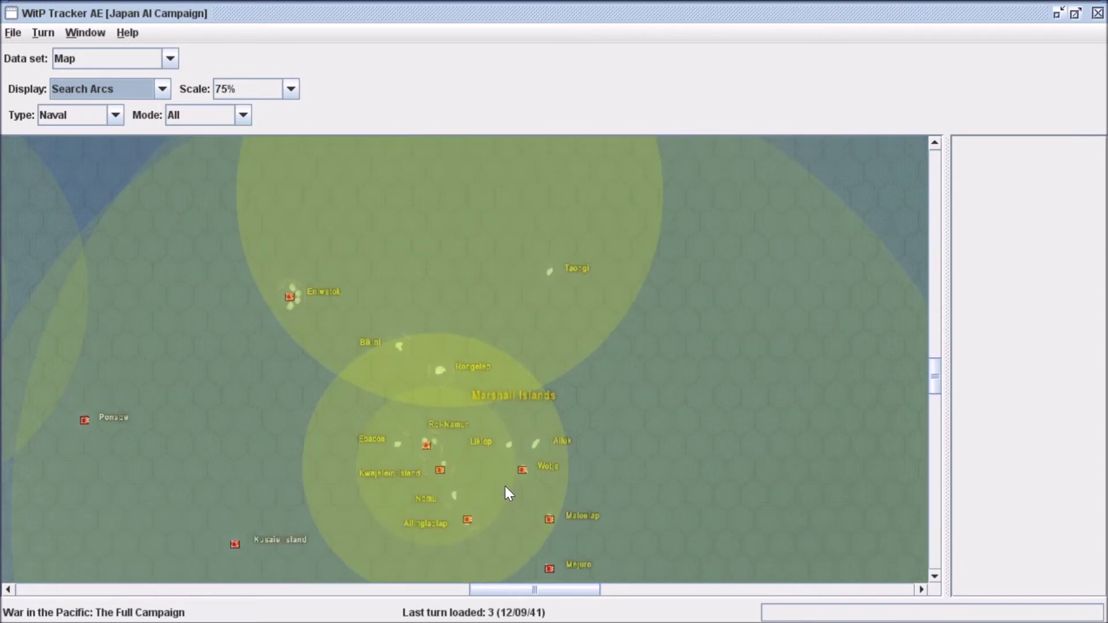
scroll(504, 485, up, 3)
scroll(505, 490, down, 4)
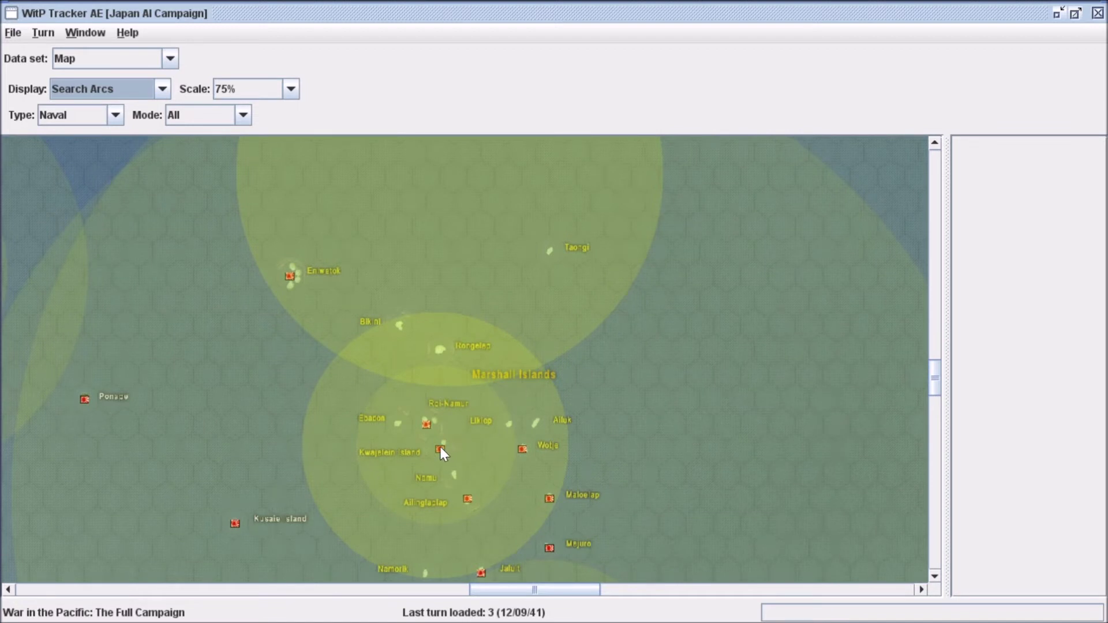
scroll(464, 456, down, 3)
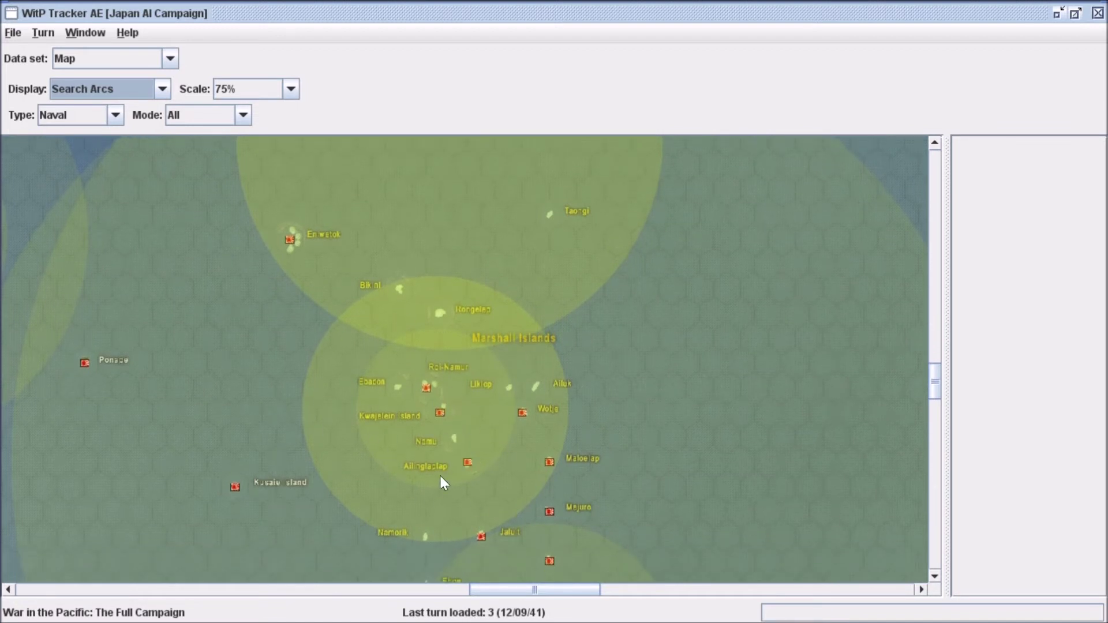
scroll(546, 472, up, 4)
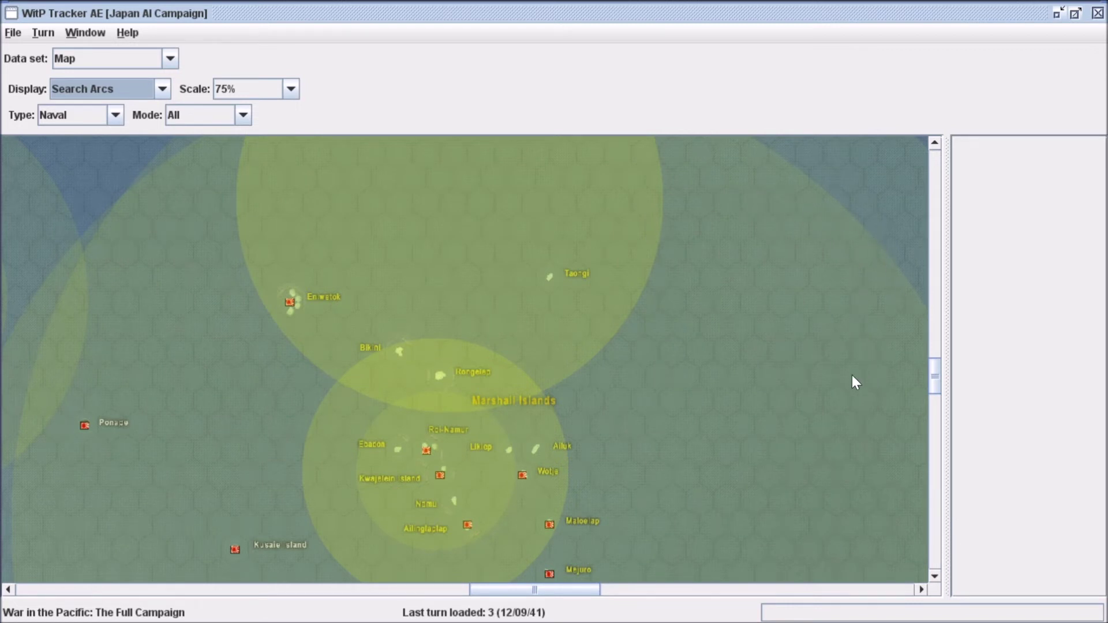
scroll(863, 379, down, 1)
Step: Examine the edge of the naval search coverage between the Gilbert Islands and Baker Island
drag(934, 376, 934, 439)
drag(517, 591, 553, 590)
scroll(479, 490, up, 3)
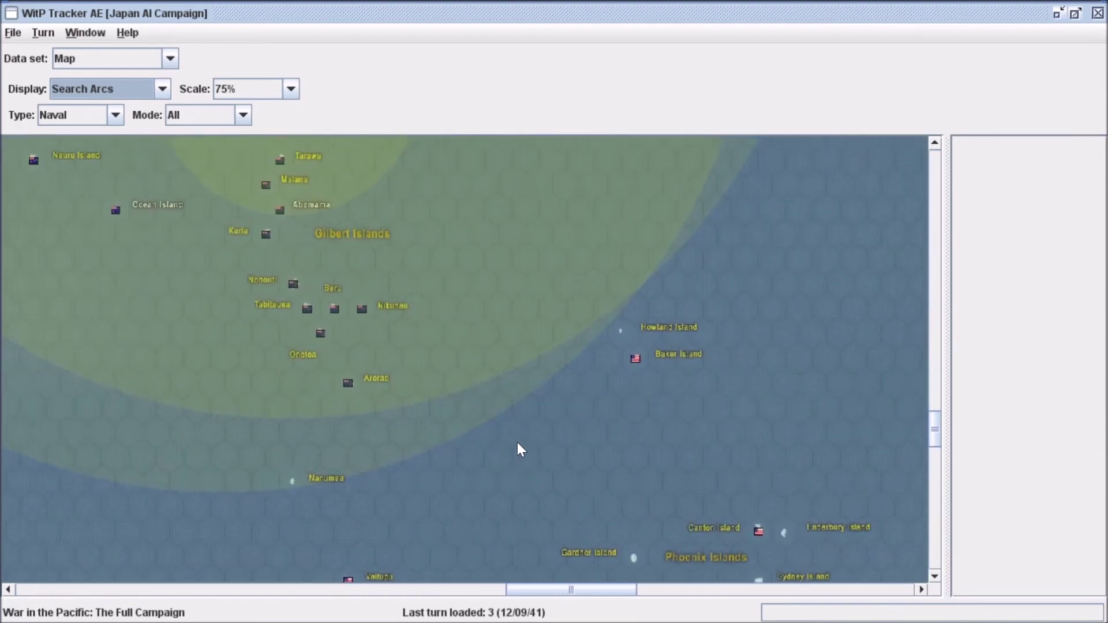
scroll(518, 444, up, 2)
scroll(265, 285, up, 1)
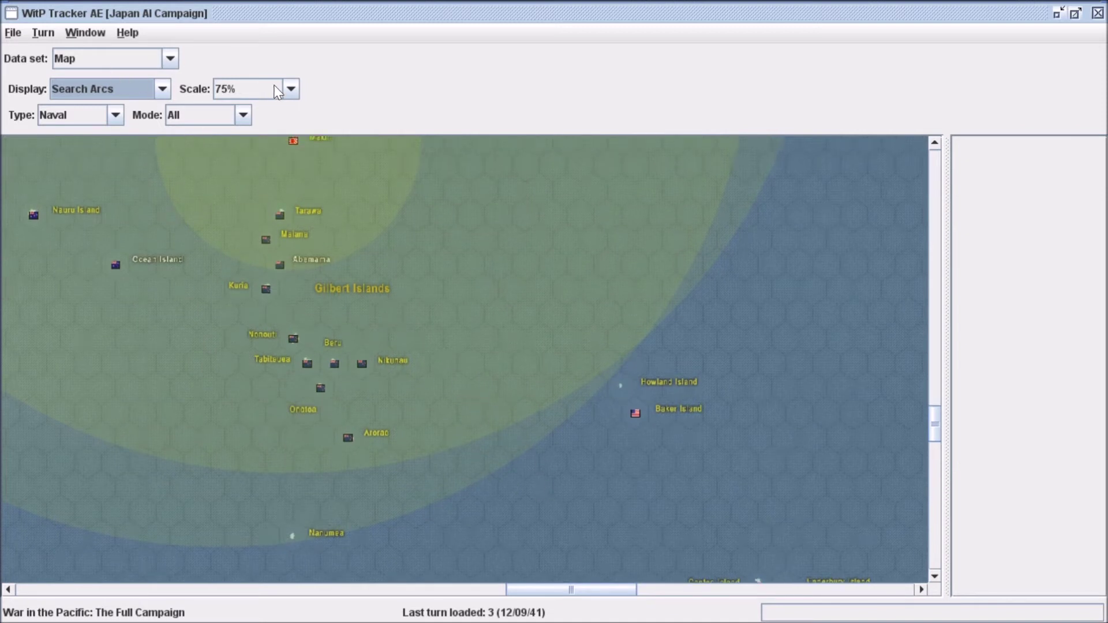
Step: Review the map's display and search type options, keeping Search Arcs and Naval
click(104, 89)
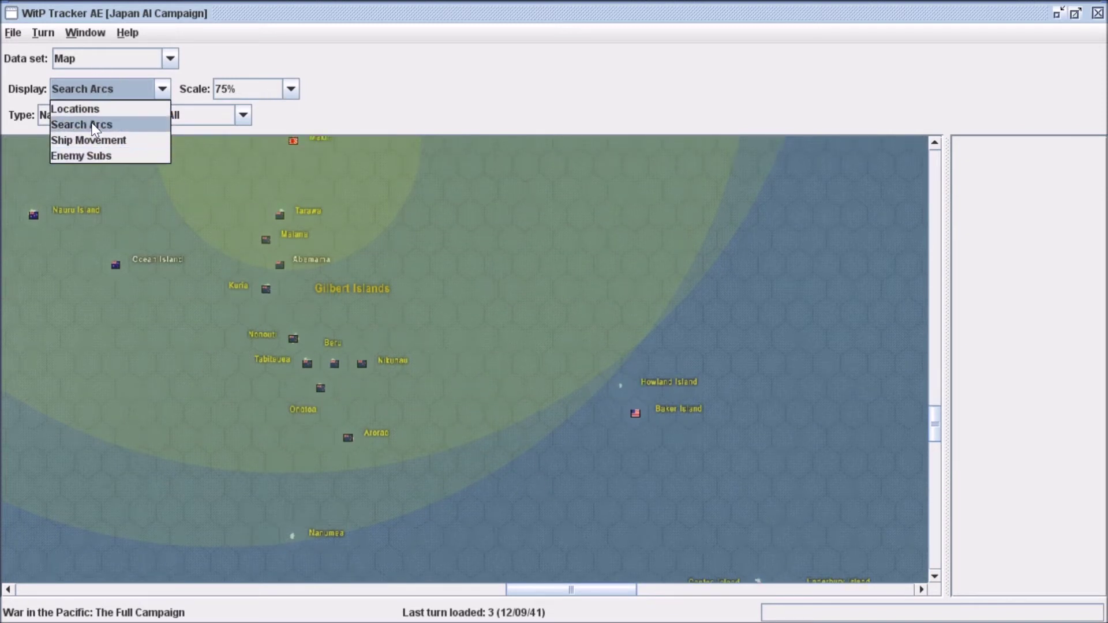
click(96, 125)
click(116, 117)
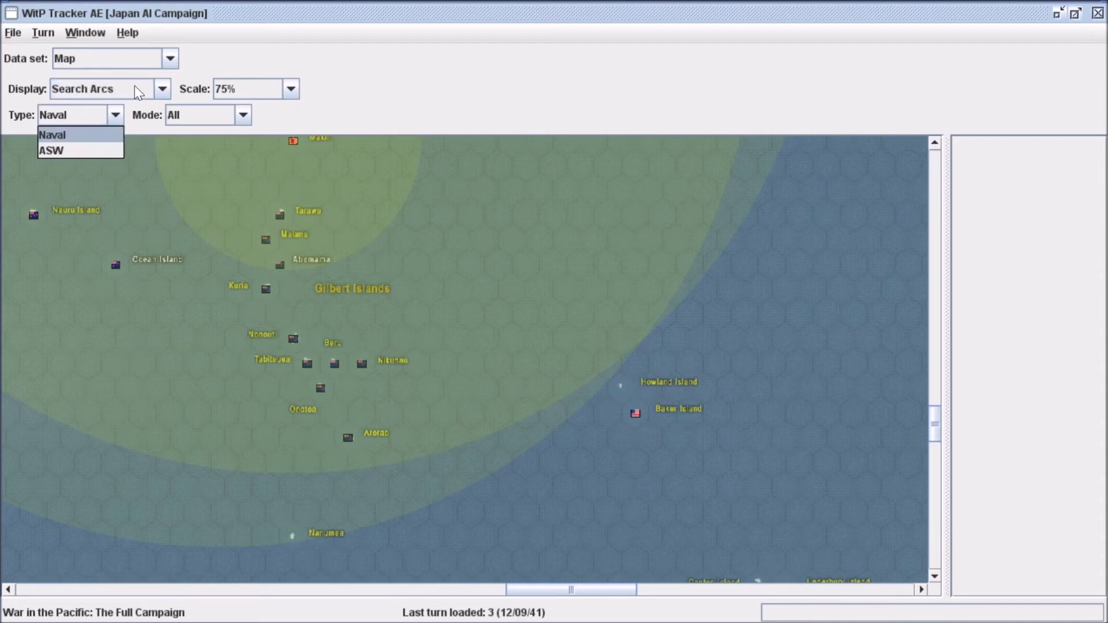
click(210, 59)
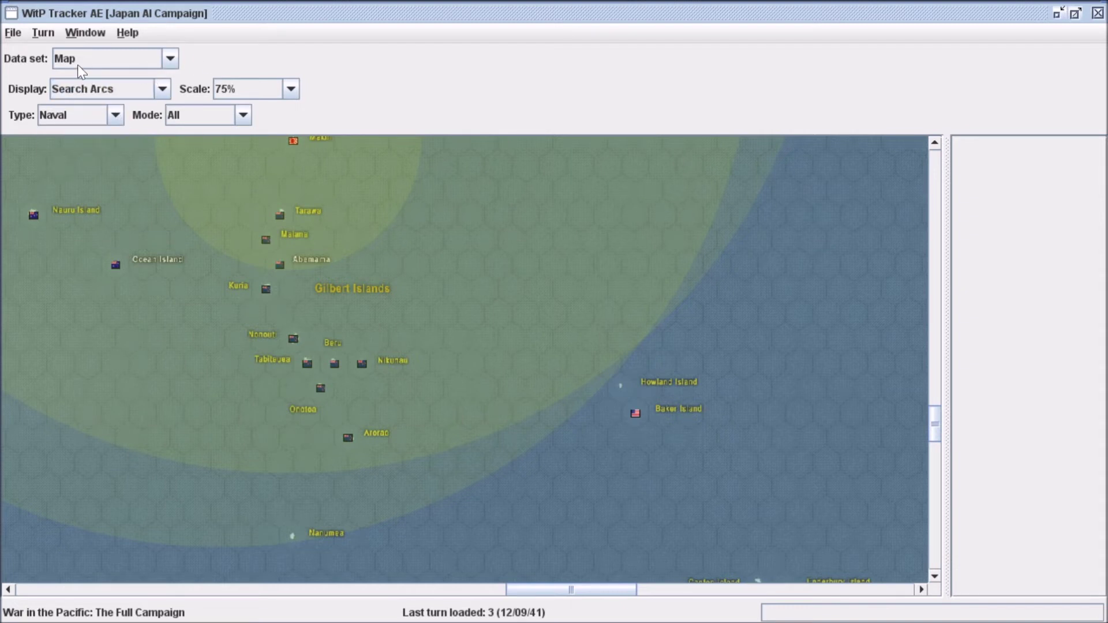
Step: Change the search arc type to ASW and examine the coverage around Makin
scroll(397, 244, up, 6)
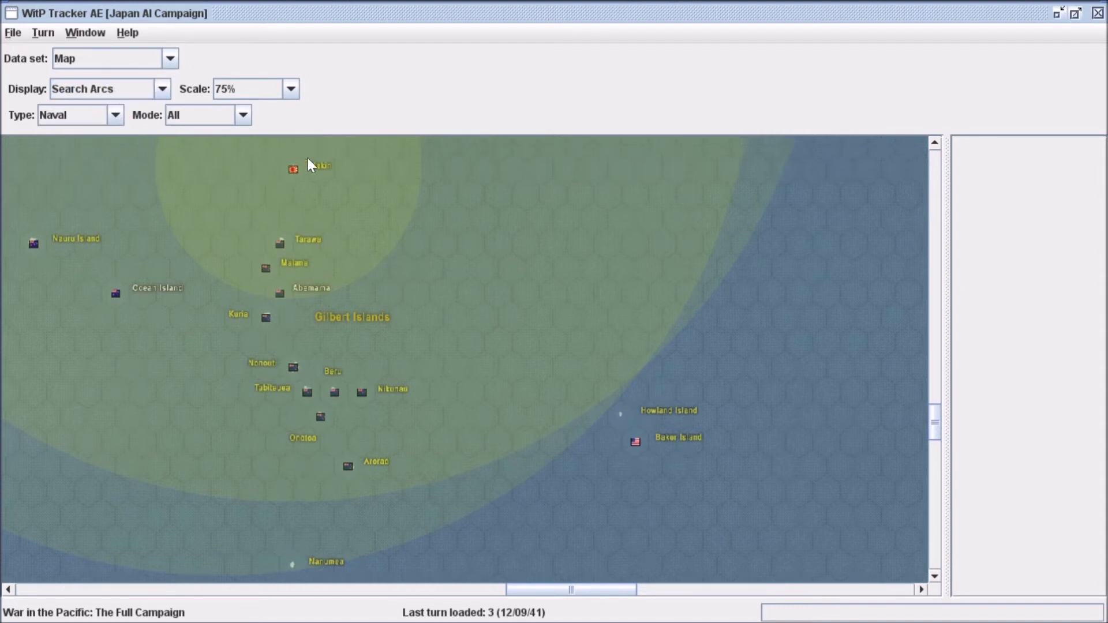
scroll(216, 178, up, 2)
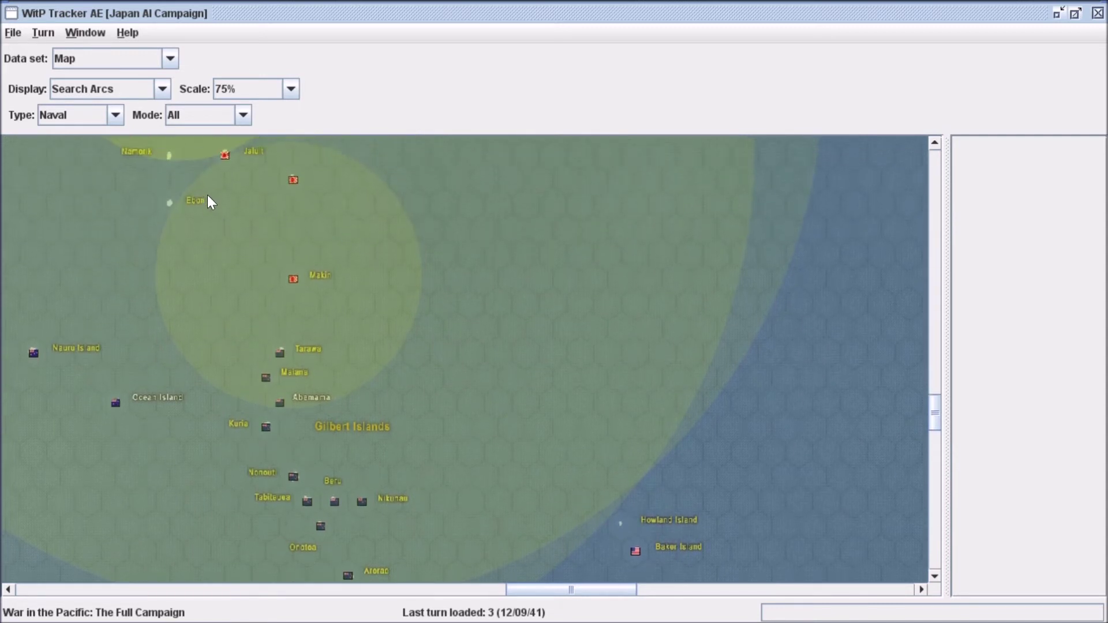
click(87, 115)
click(95, 151)
scroll(371, 286, up, 7)
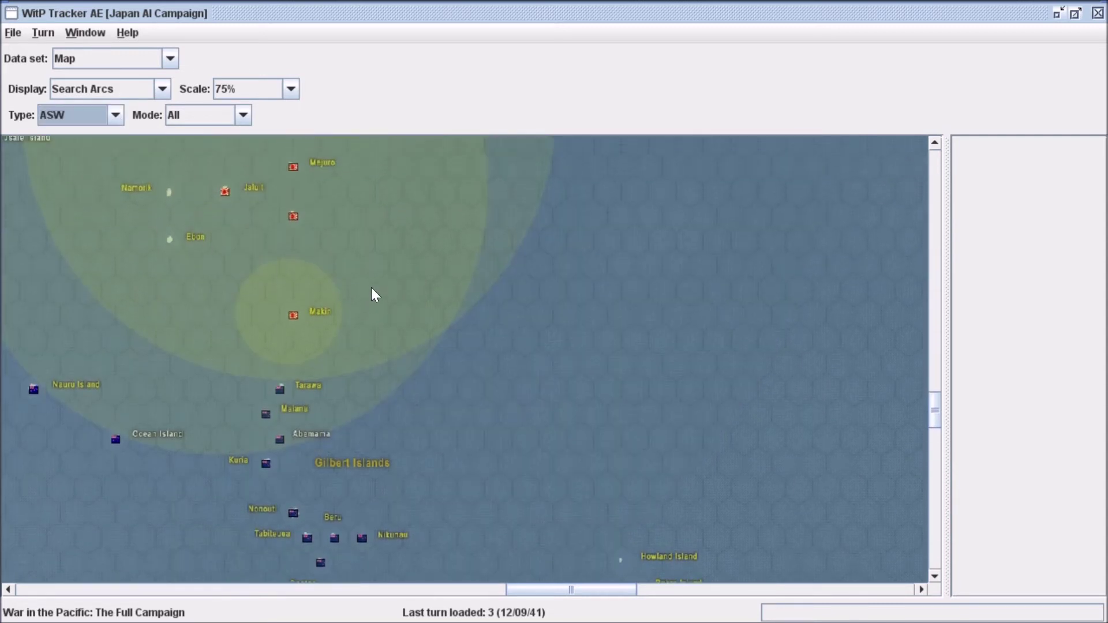
Step: Examine the ASW arcs over the Marshall Islands, switch the search type back to Naval and keep the mode at All
scroll(368, 288, up, 7)
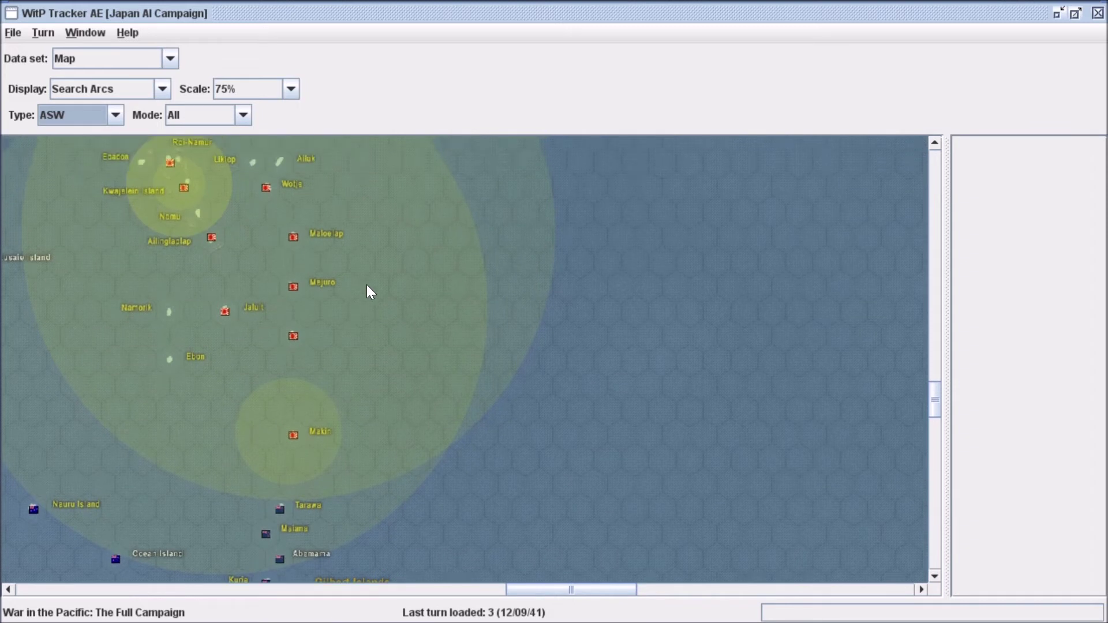
scroll(367, 285, up, 1)
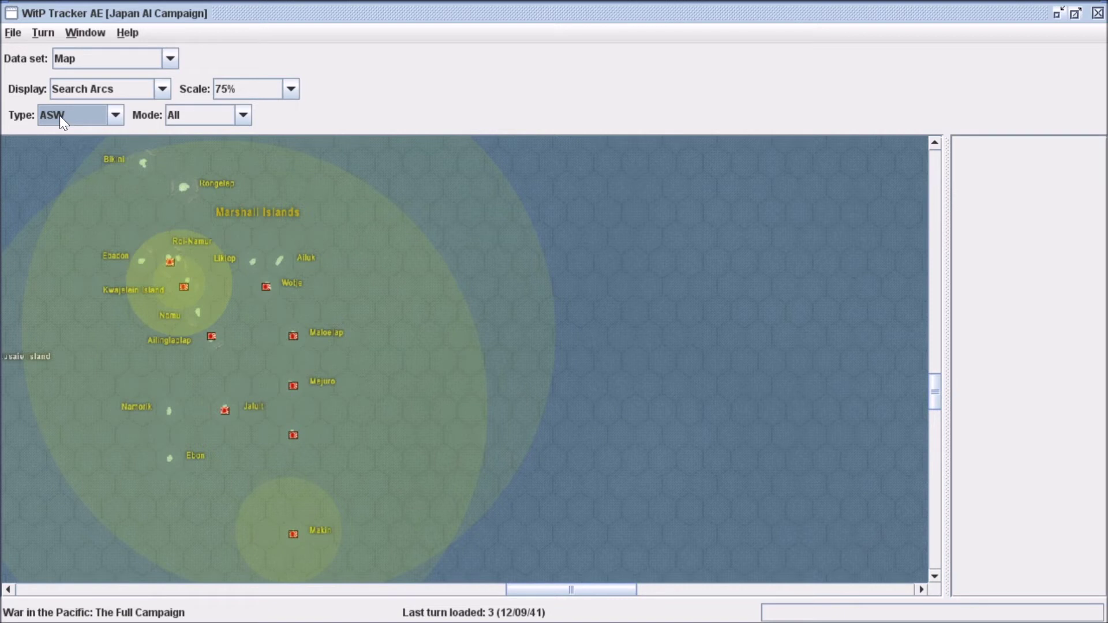
click(115, 115)
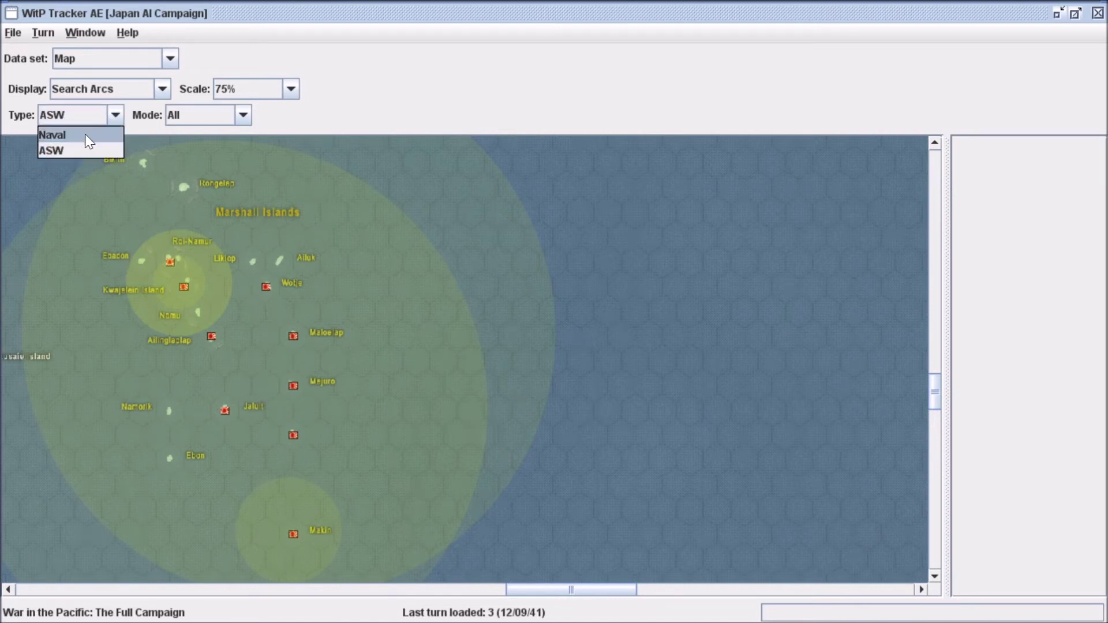
click(84, 136)
click(242, 118)
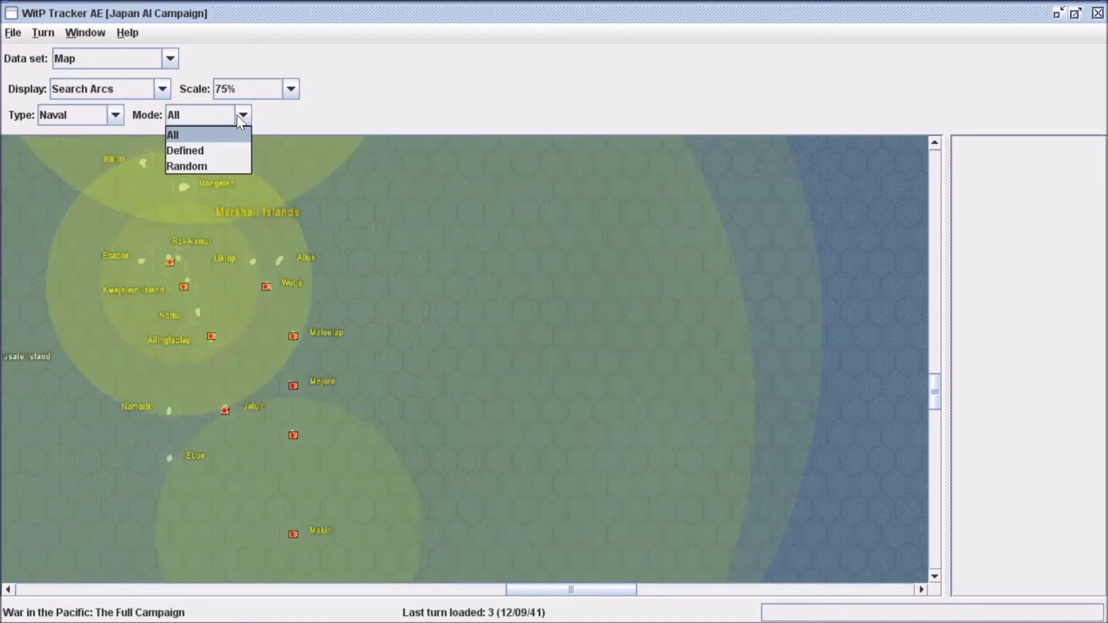
click(196, 133)
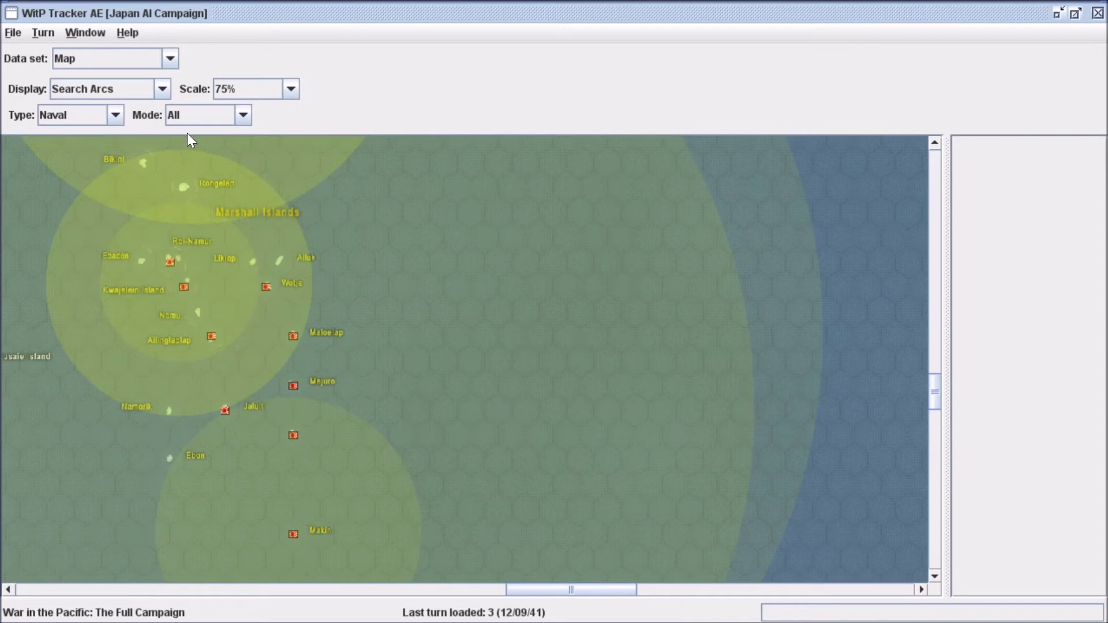
Step: Open the Victory Points data set and examine the Totals columns through the LCU losses
click(171, 64)
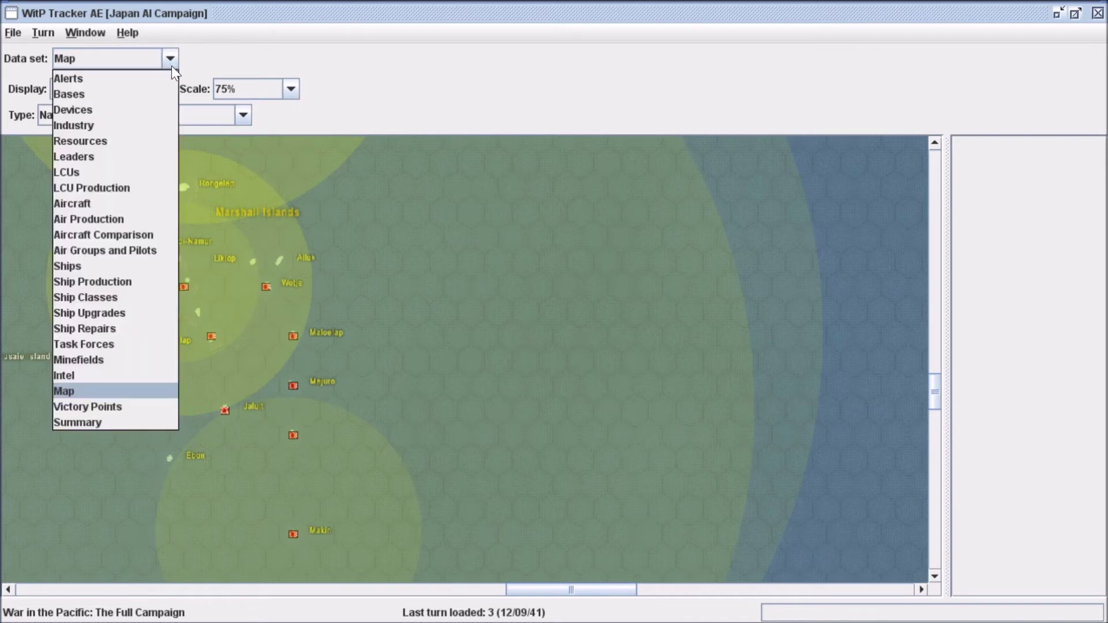
click(90, 407)
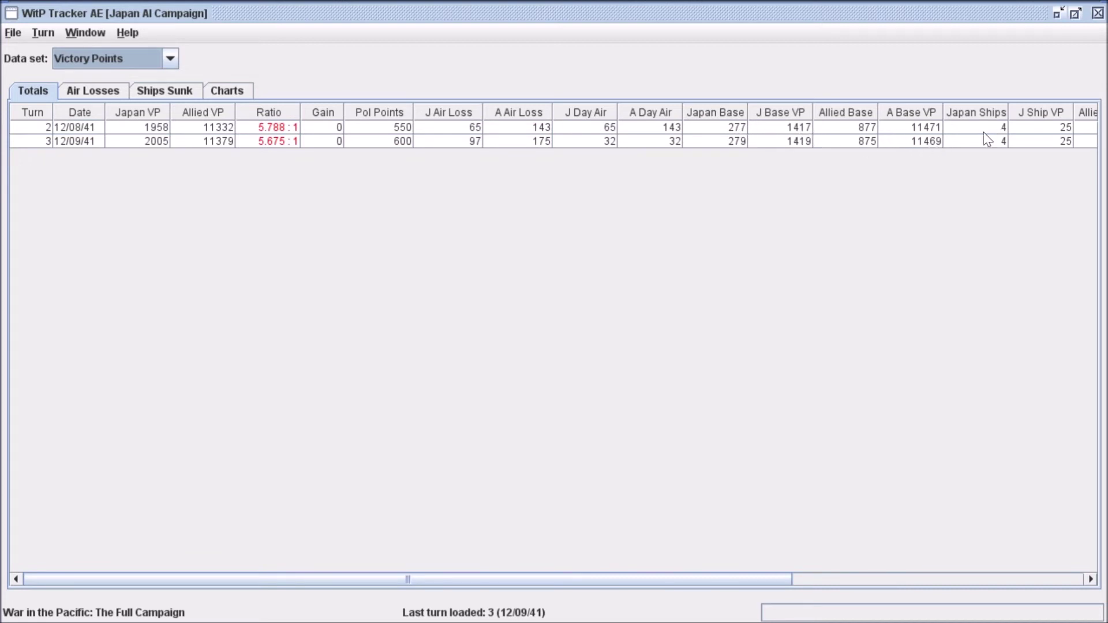
drag(700, 579, 902, 578)
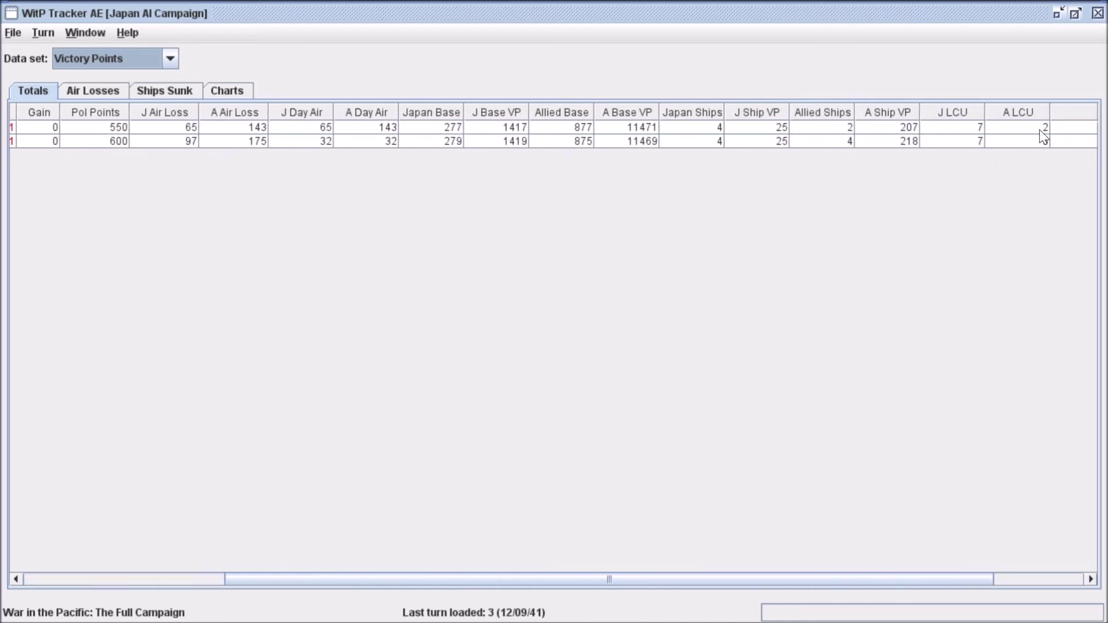
drag(873, 583, 461, 548)
Step: Show the air losses by aircraft model and review the side and type filter options, keeping both at All
click(85, 91)
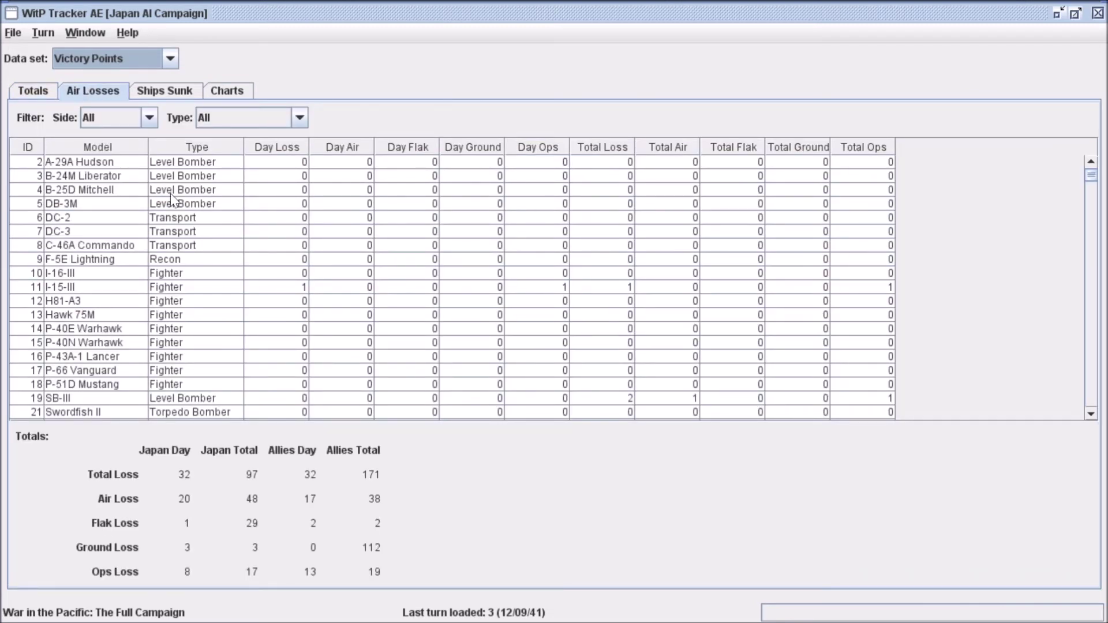
click(147, 118)
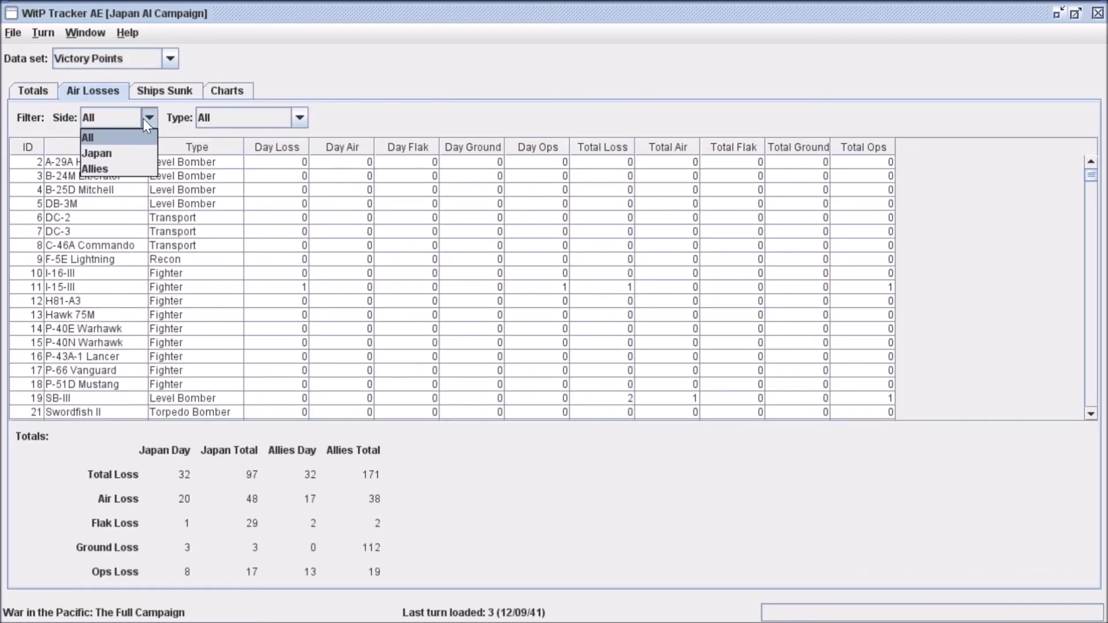
click(383, 110)
click(294, 119)
click(369, 110)
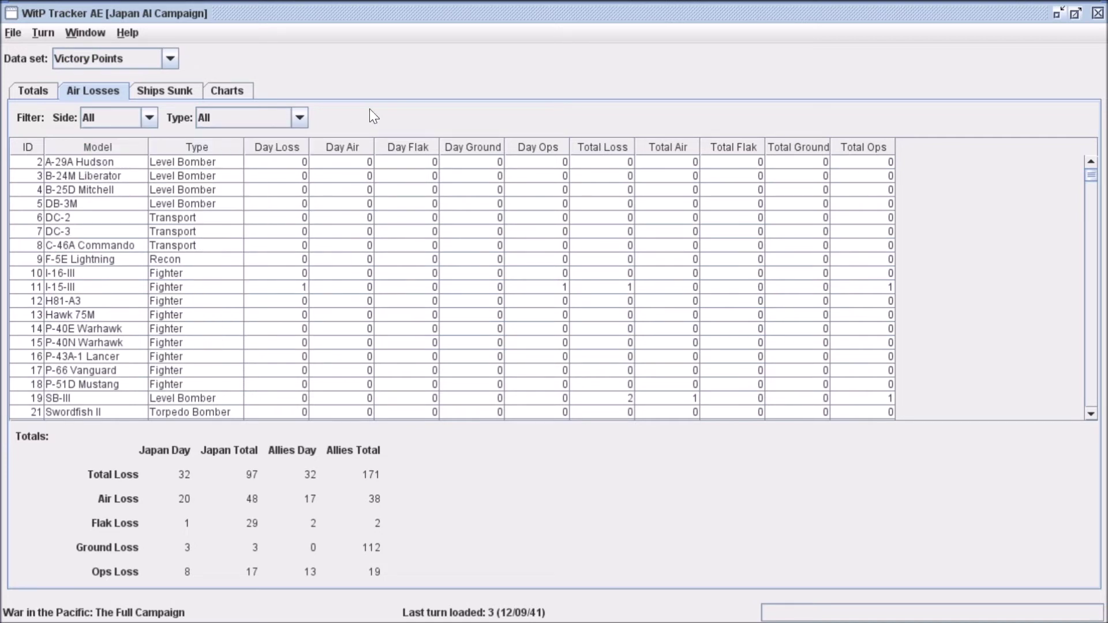
click(146, 119)
drag(381, 163, 403, 175)
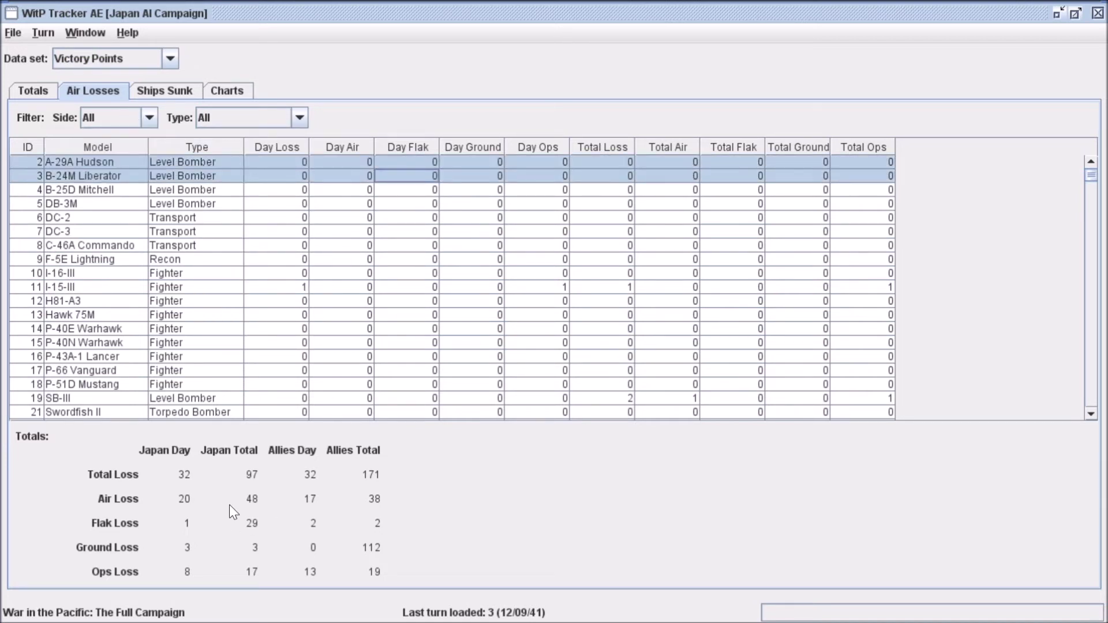
Step: Filter the air losses by side, first for Japan and then for Allies
click(149, 119)
click(147, 146)
click(148, 118)
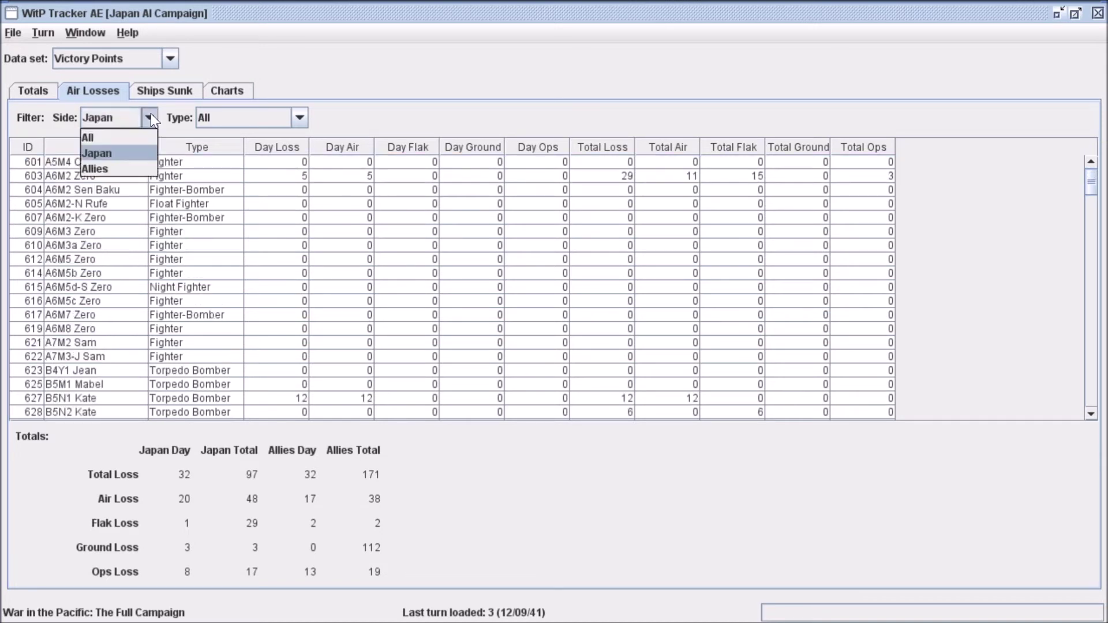
click(118, 166)
Step: Limit the air losses to the Fighter type and set the side filter back to All
click(300, 117)
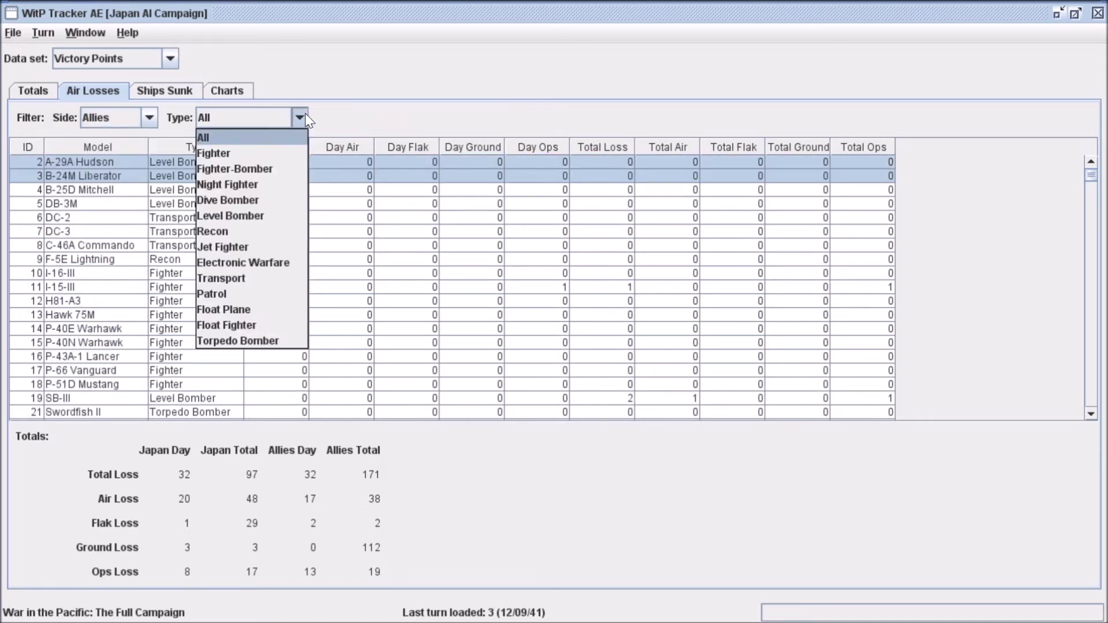
click(261, 150)
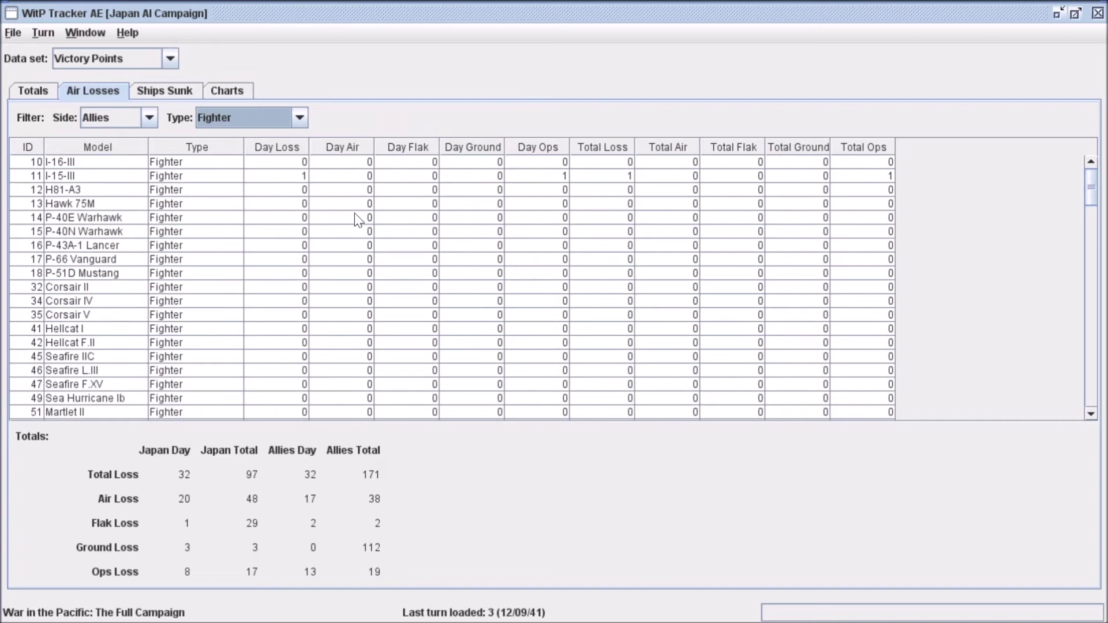
click(148, 118)
click(112, 137)
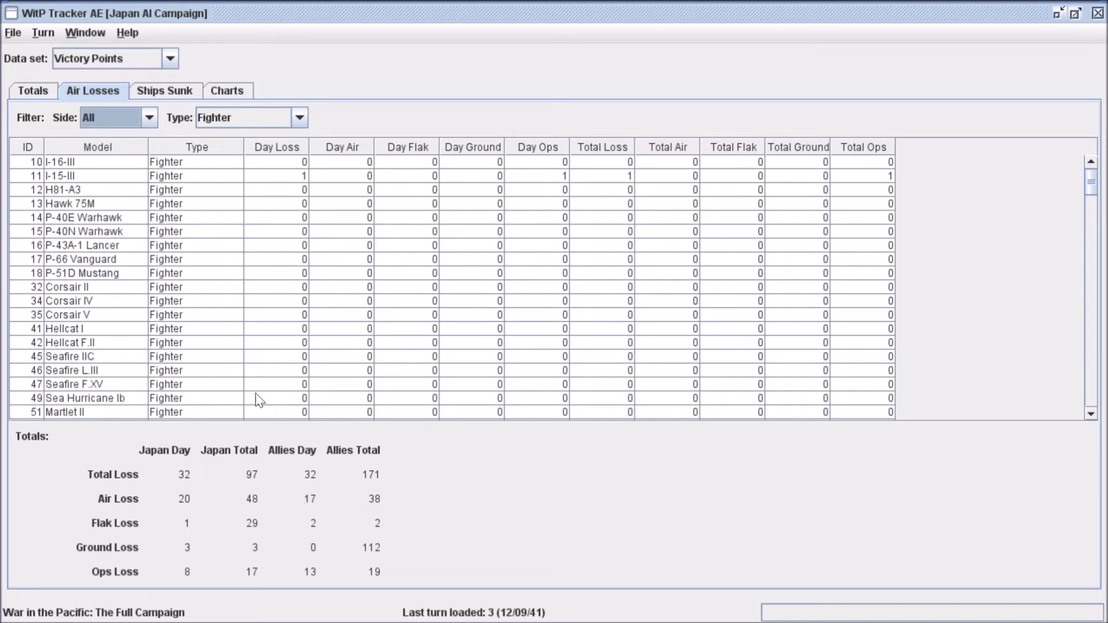
Step: Show the sunk ships and filter them by side, first for Japan and then for Allies
click(173, 88)
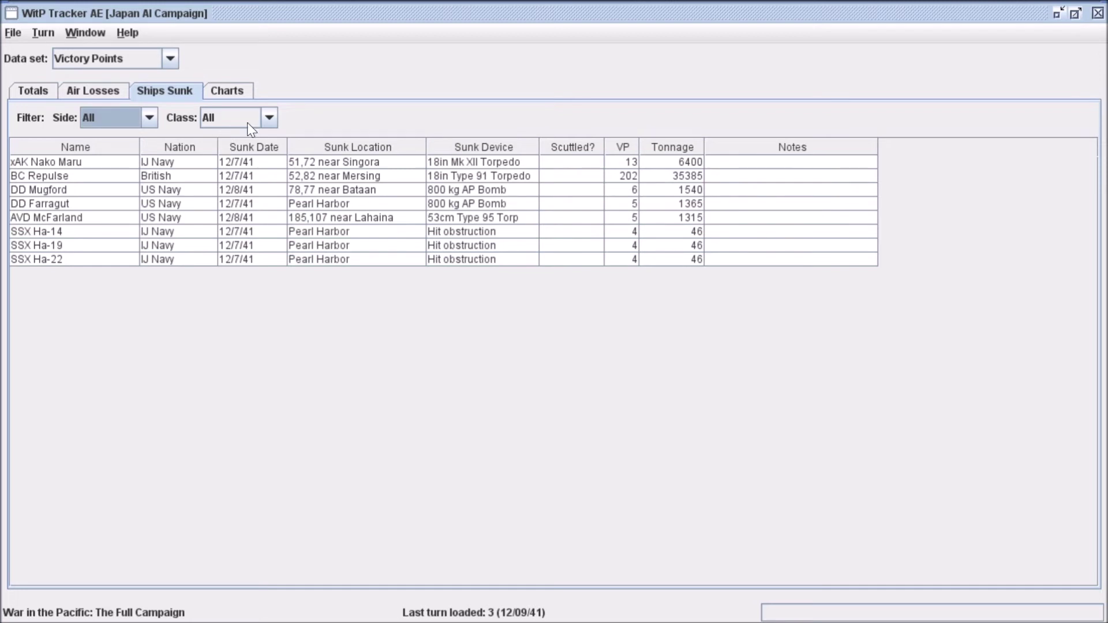
click(149, 118)
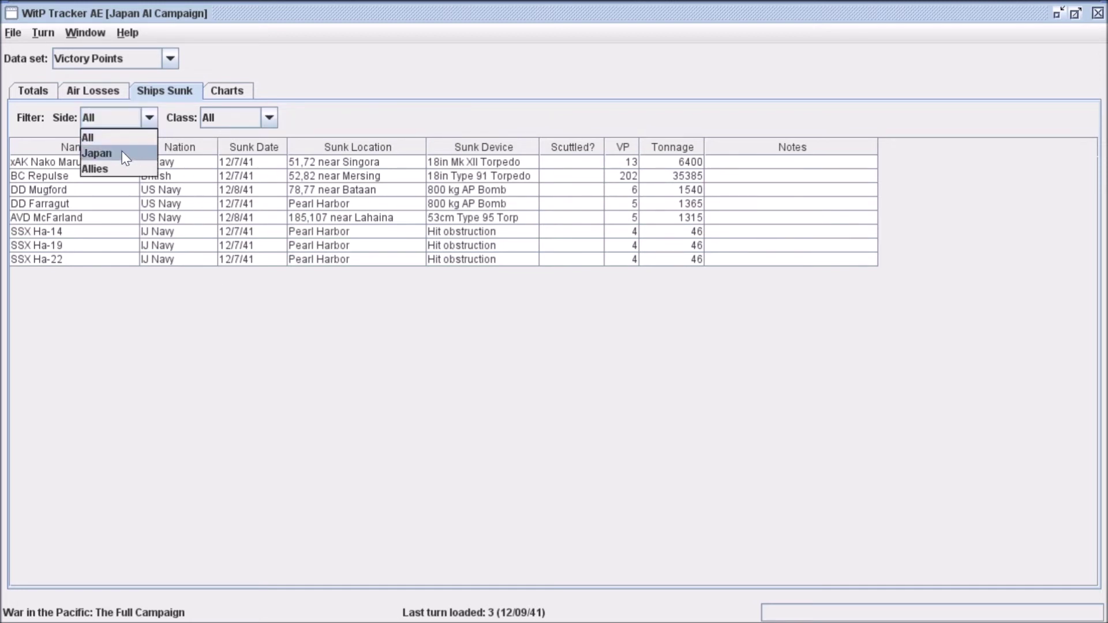
click(115, 153)
click(150, 118)
click(128, 169)
Step: Review the ship class filter options, keeping All, and show the sunk ships of all sides
click(269, 117)
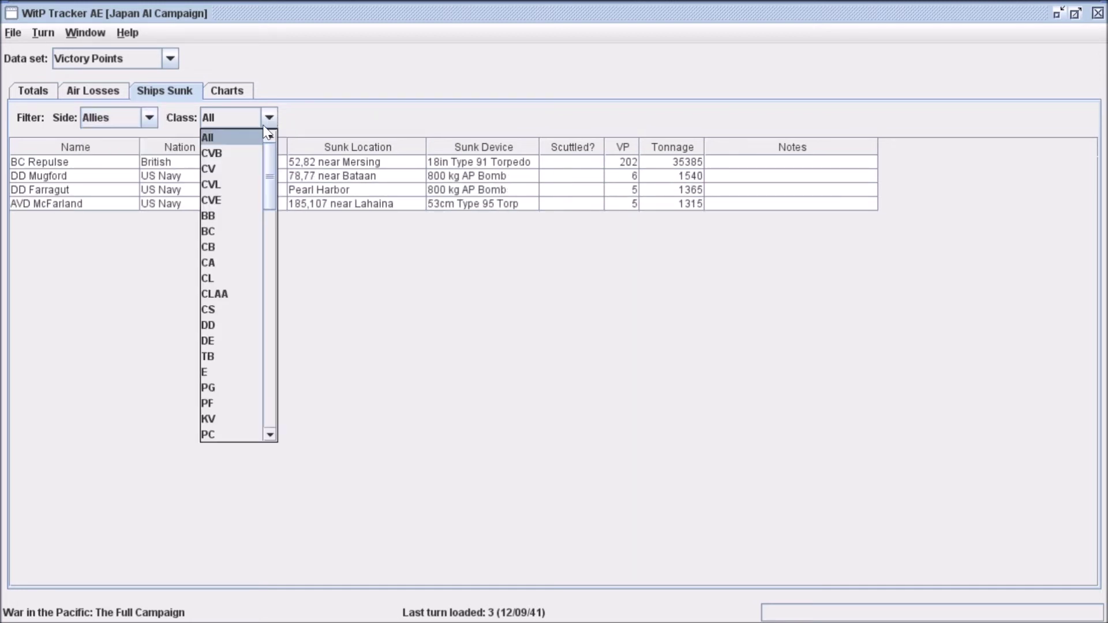
scroll(231, 185, down, 5)
scroll(231, 185, up, 5)
click(132, 121)
click(136, 137)
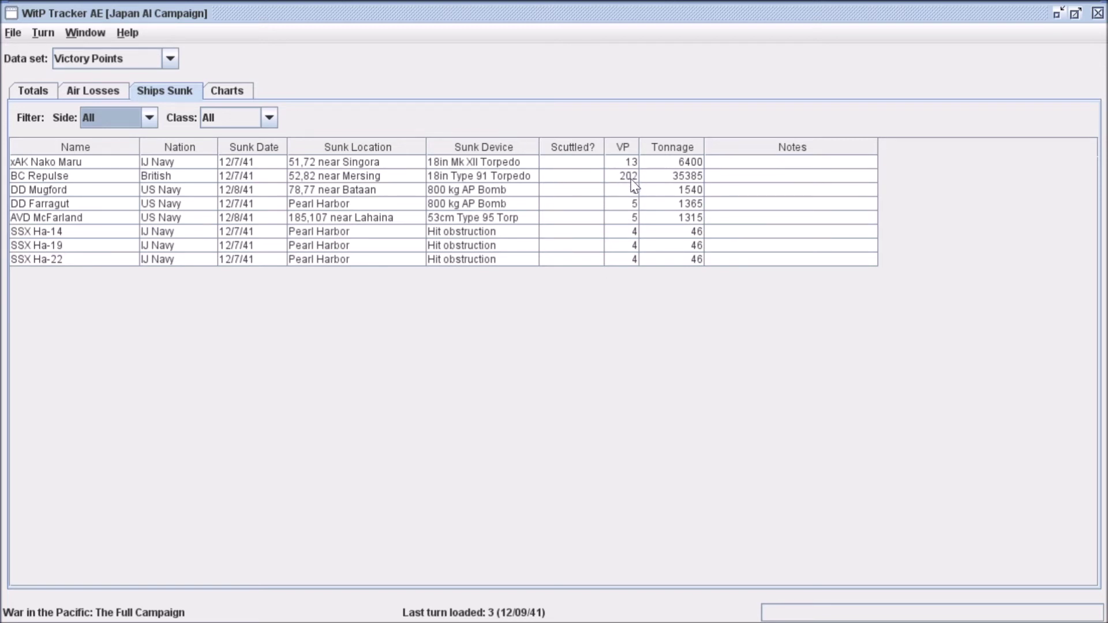
Step: Sort the sunk ships by Notes and check that the note for xAK Nako Maru can be edited, leaving it empty
click(786, 147)
click(786, 162)
click(783, 161)
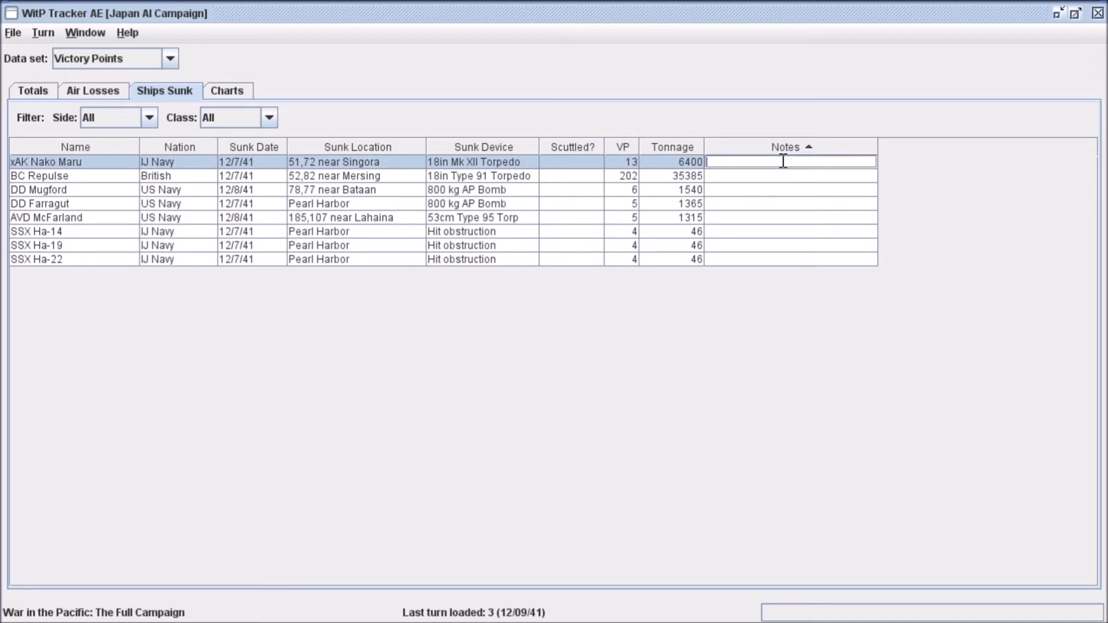
click(599, 158)
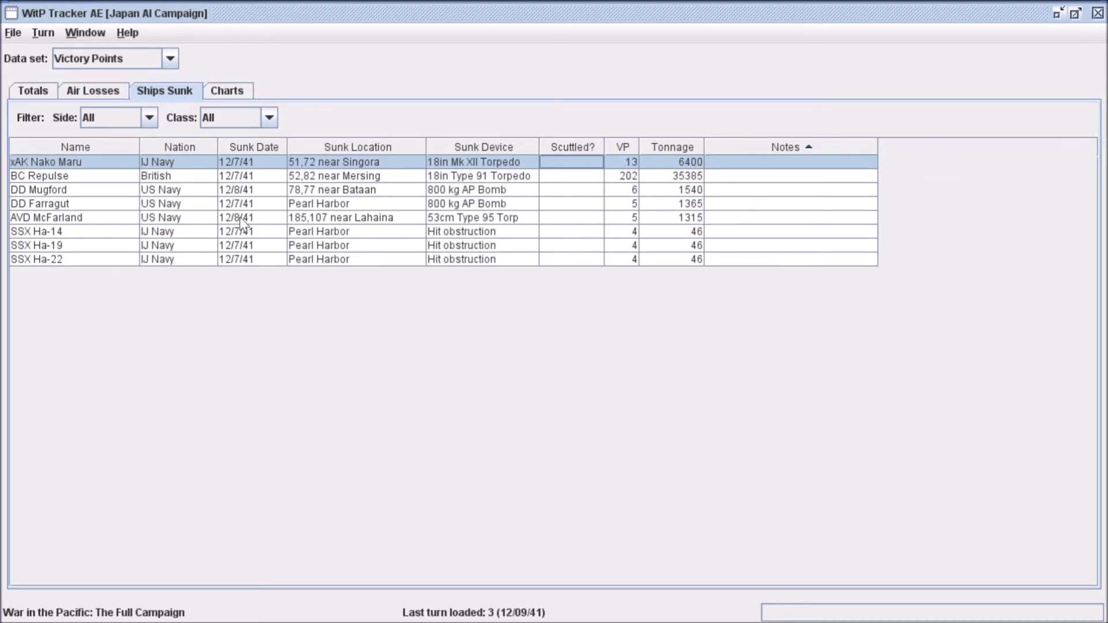
Step: Select the sunk battlecruiser BC Repulse and open its note for editing
click(50, 177)
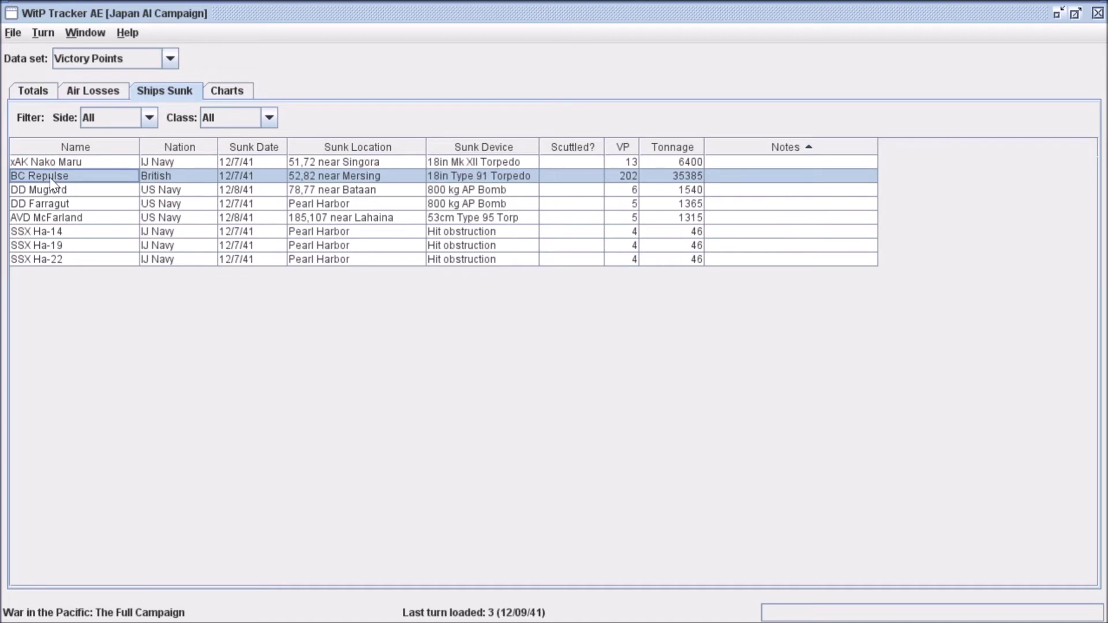
click(571, 175)
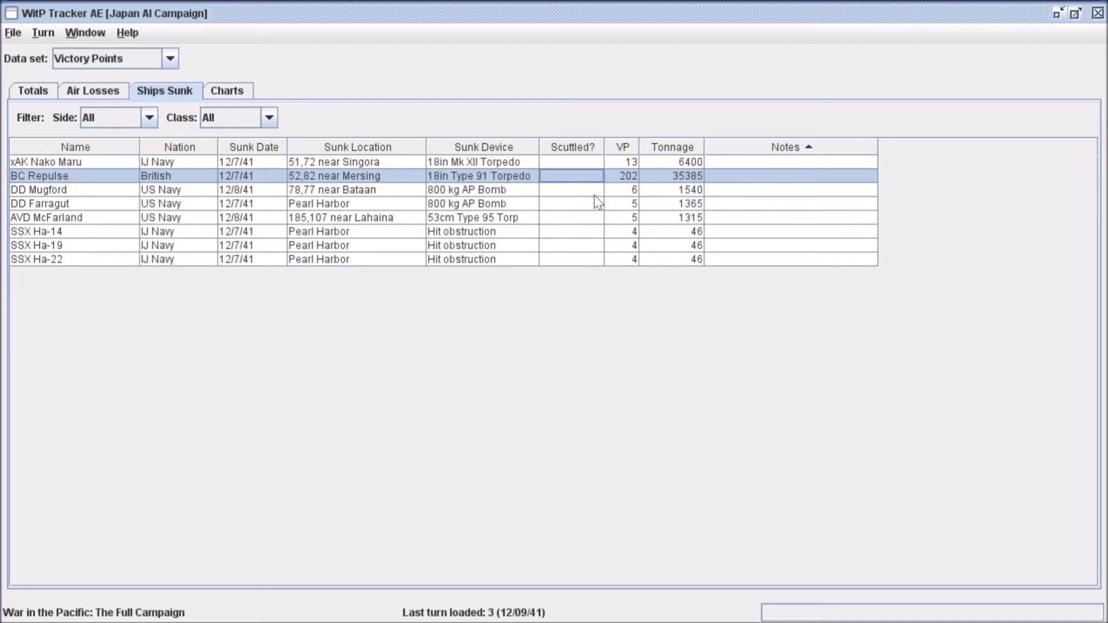
click(761, 174)
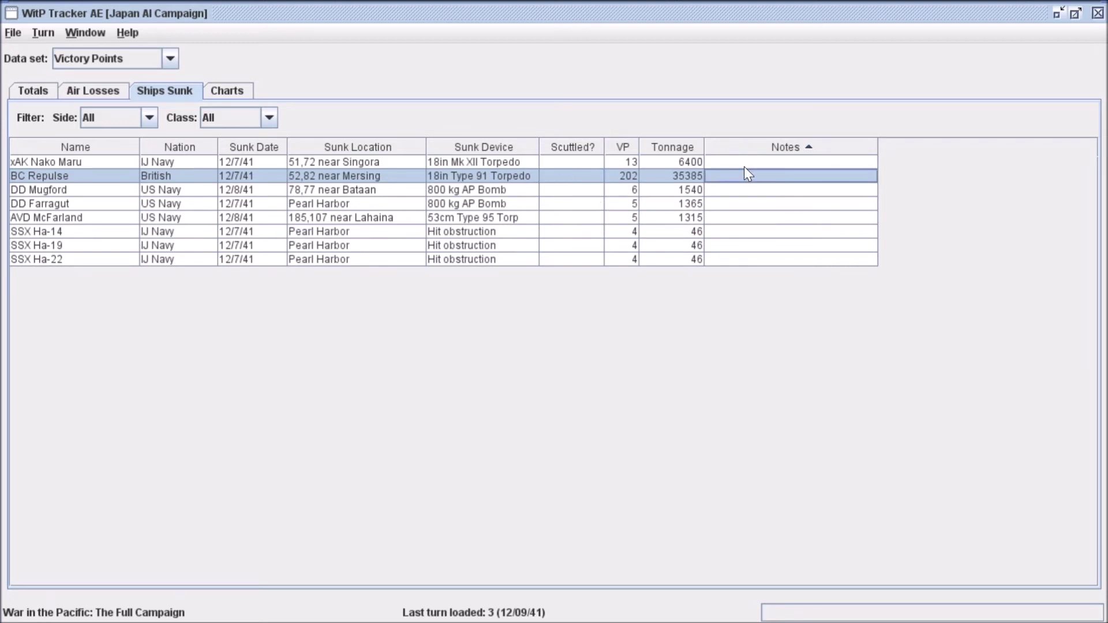
double_click(747, 174)
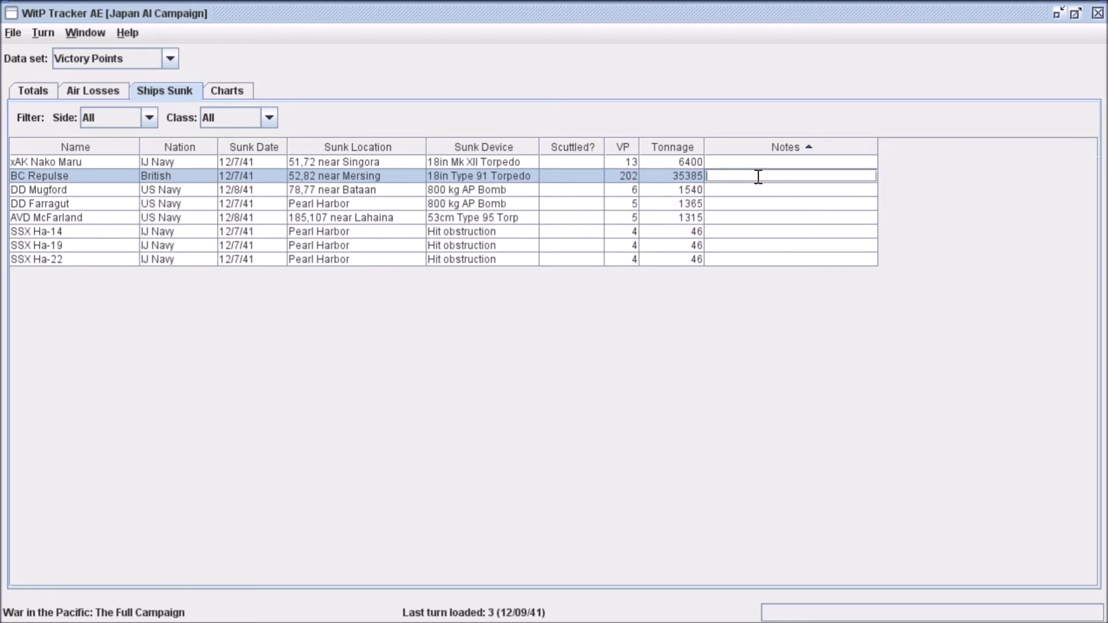
text(sdhkishdfksdhfkshdf)
drag(831, 173, 709, 176)
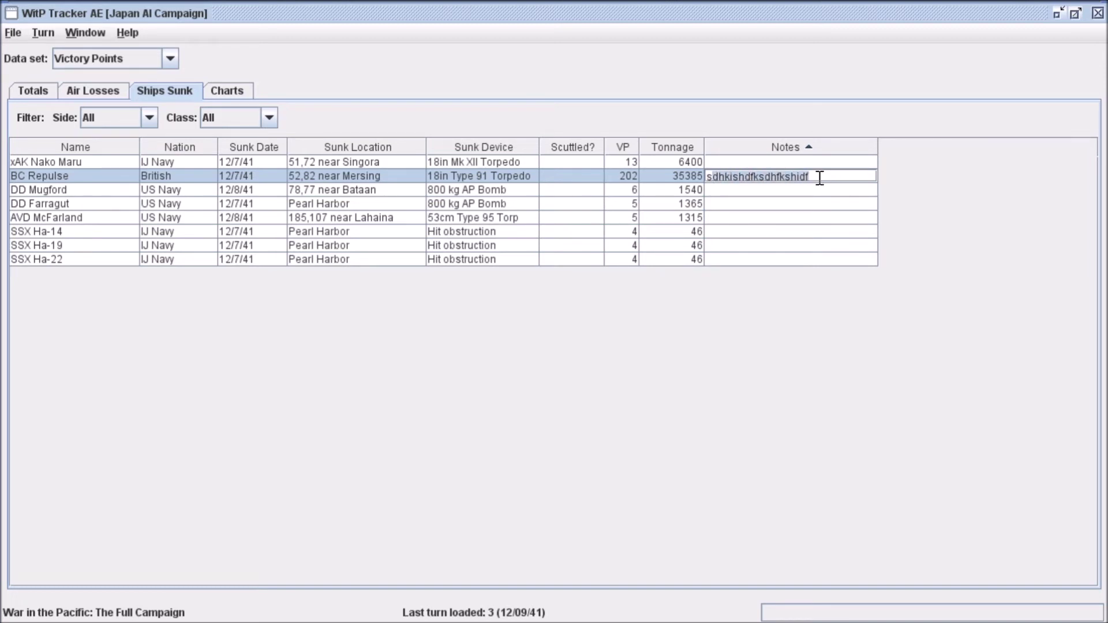
key(BackSpace)
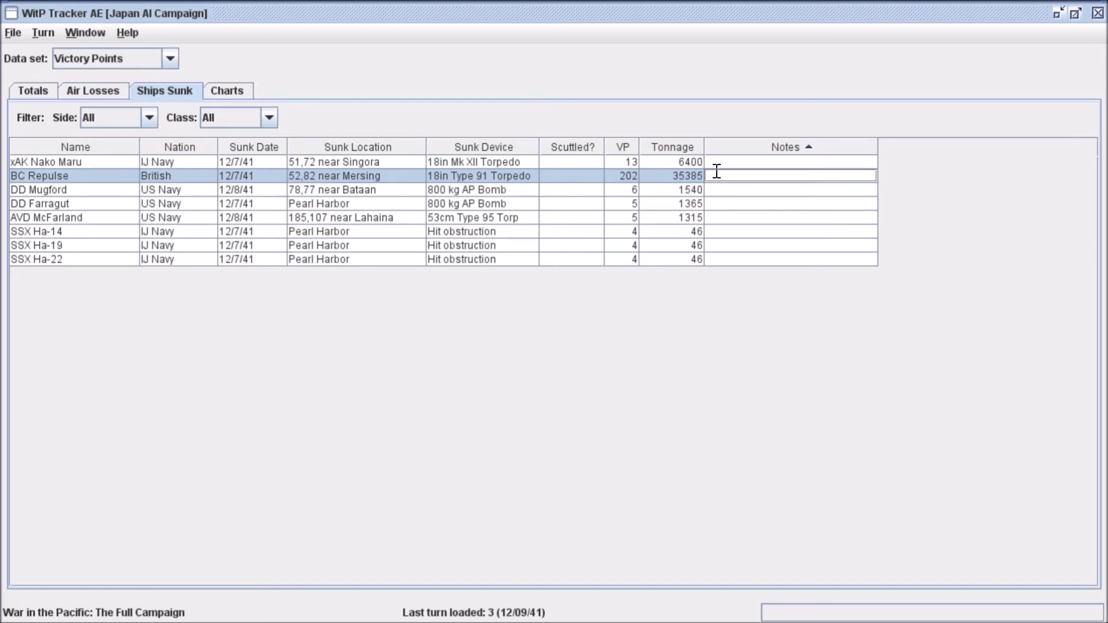
Step: Enter the note "FOW, don't know if it's really sunk" for BC Repulse
text(FoW, don't know if it's really sunk)
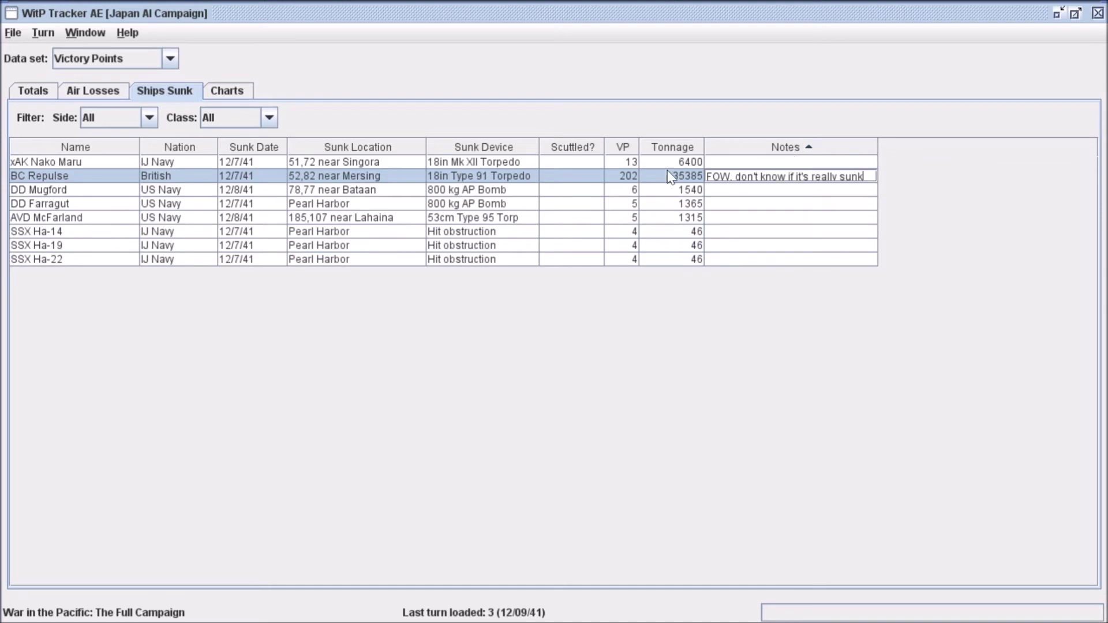
click(789, 205)
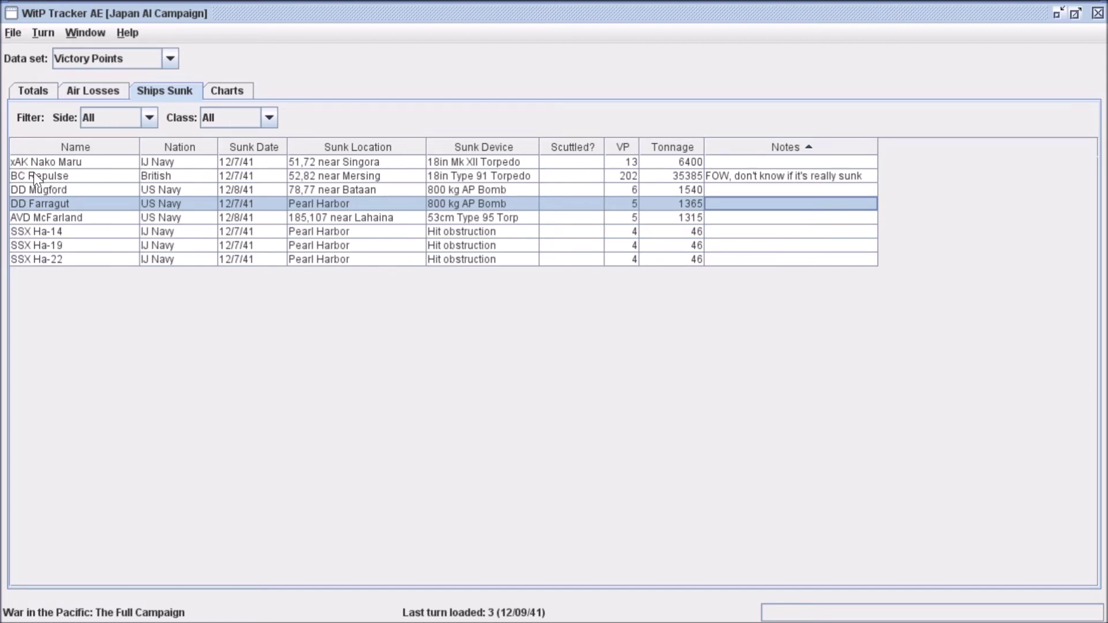
click(866, 176)
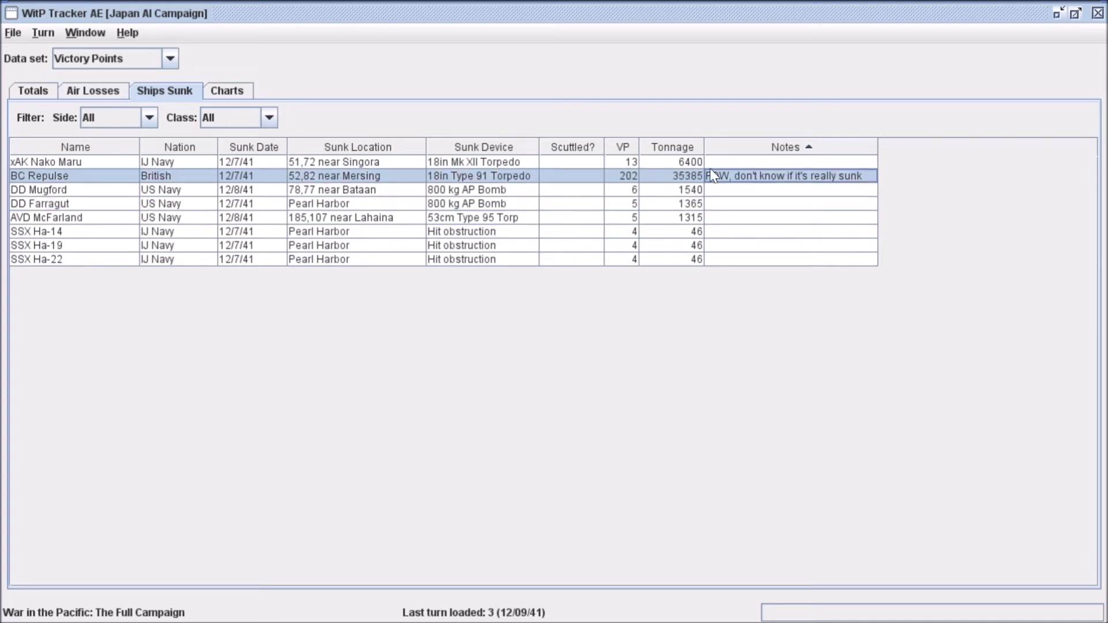
Step: View the Victory Points charts, switching the display to Sunk Ships and then to Air Losses
click(225, 88)
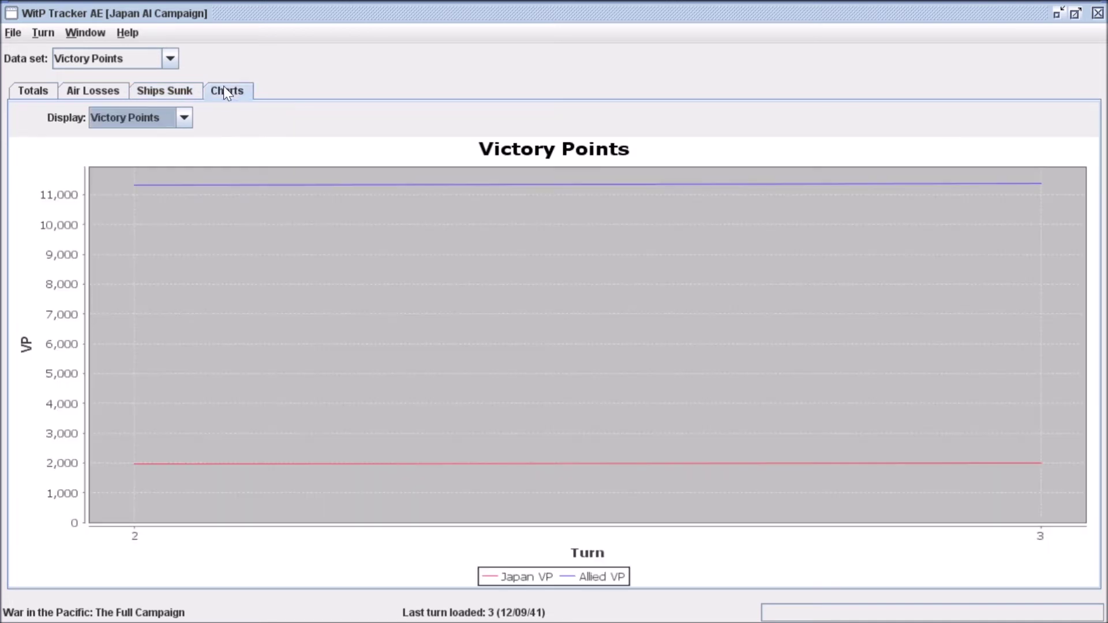
click(184, 117)
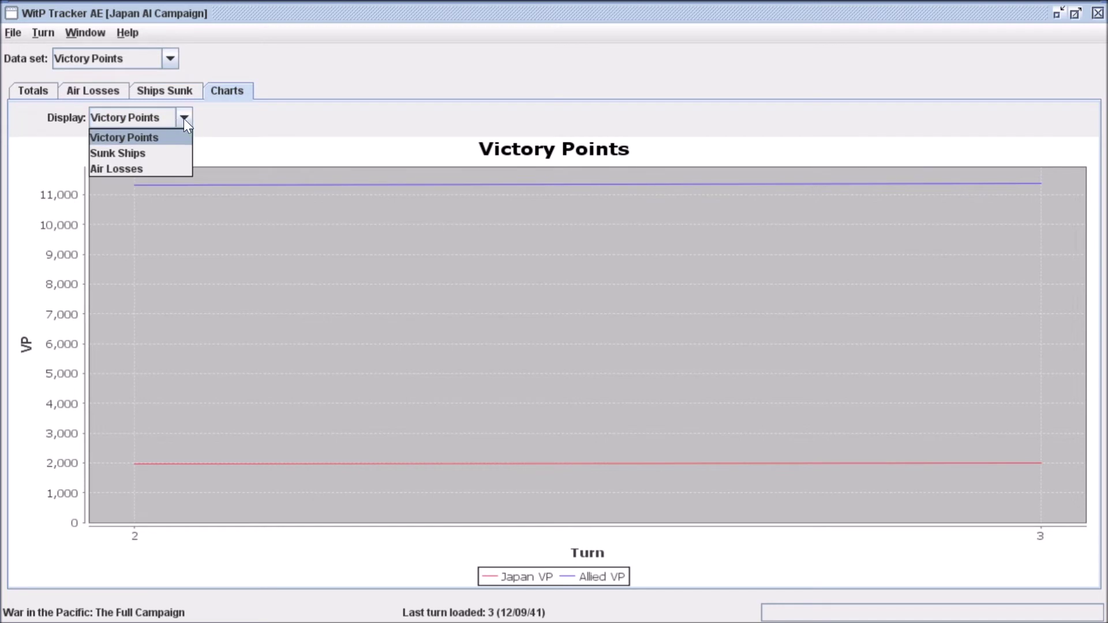
click(161, 154)
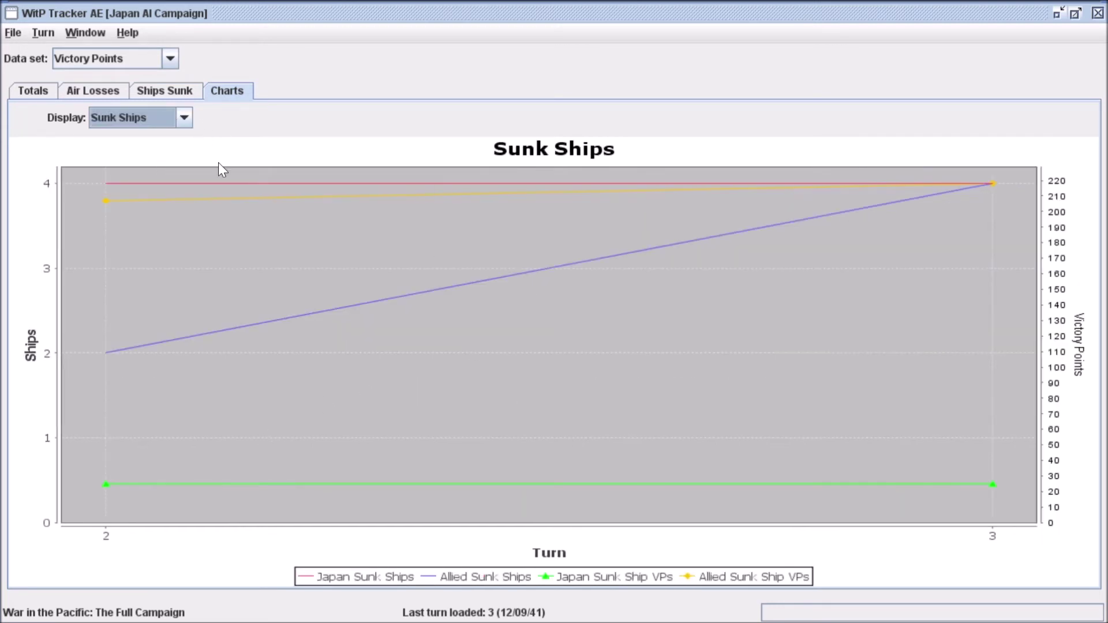
click(184, 117)
click(144, 166)
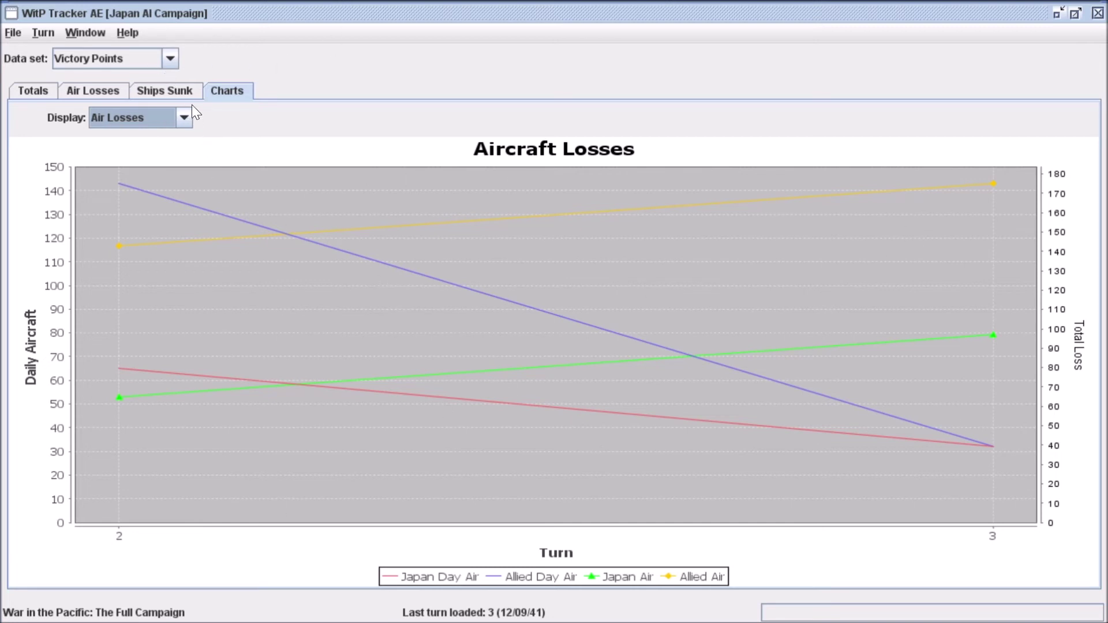
Step: Open the Summary data set and examine the Naval summary, from ships sunk and active down through the ship classes
click(170, 60)
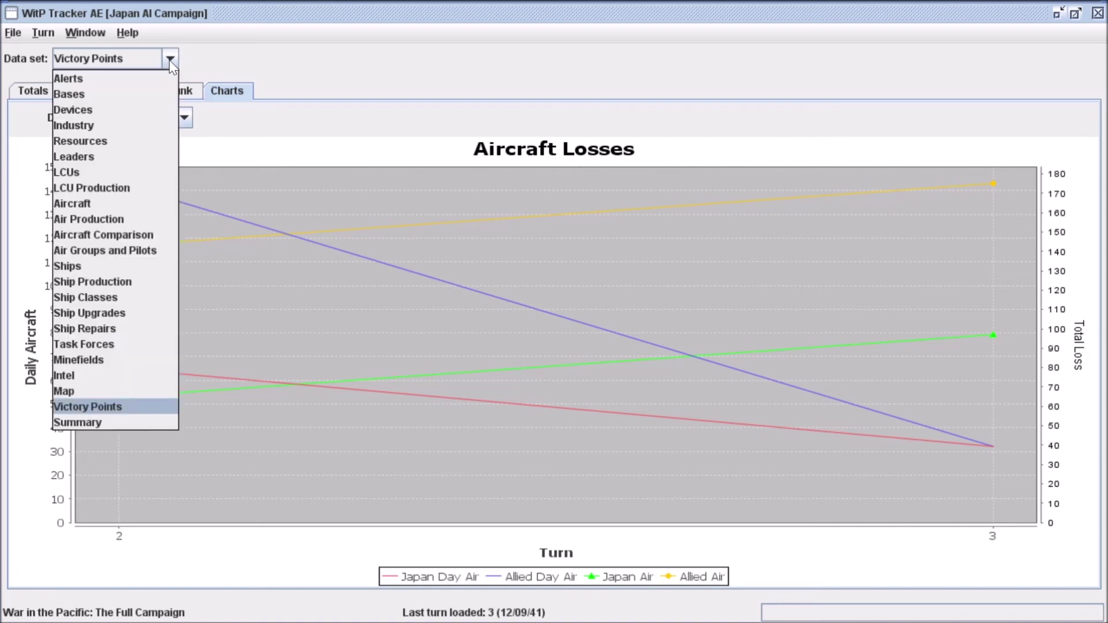
click(99, 424)
scroll(138, 397, up, 20)
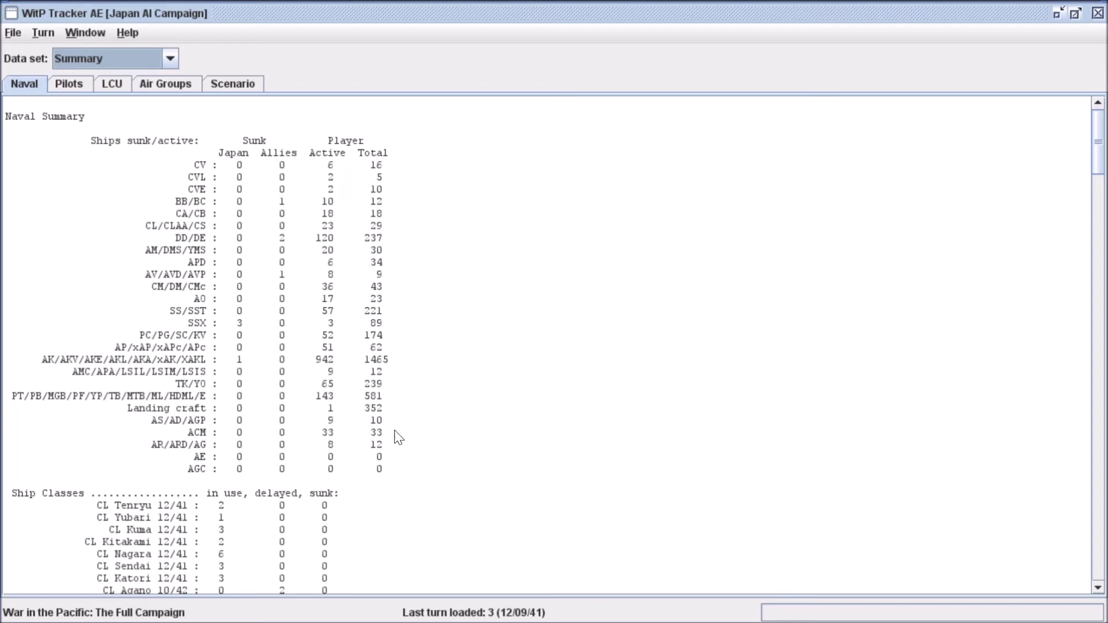
click(376, 245)
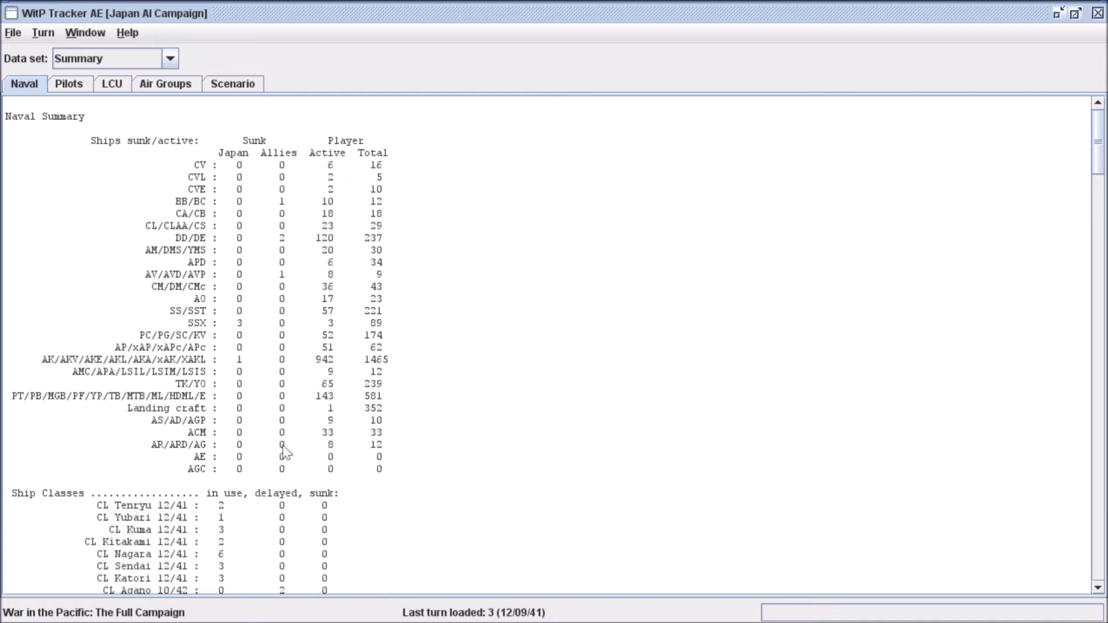
scroll(185, 449, down, 10)
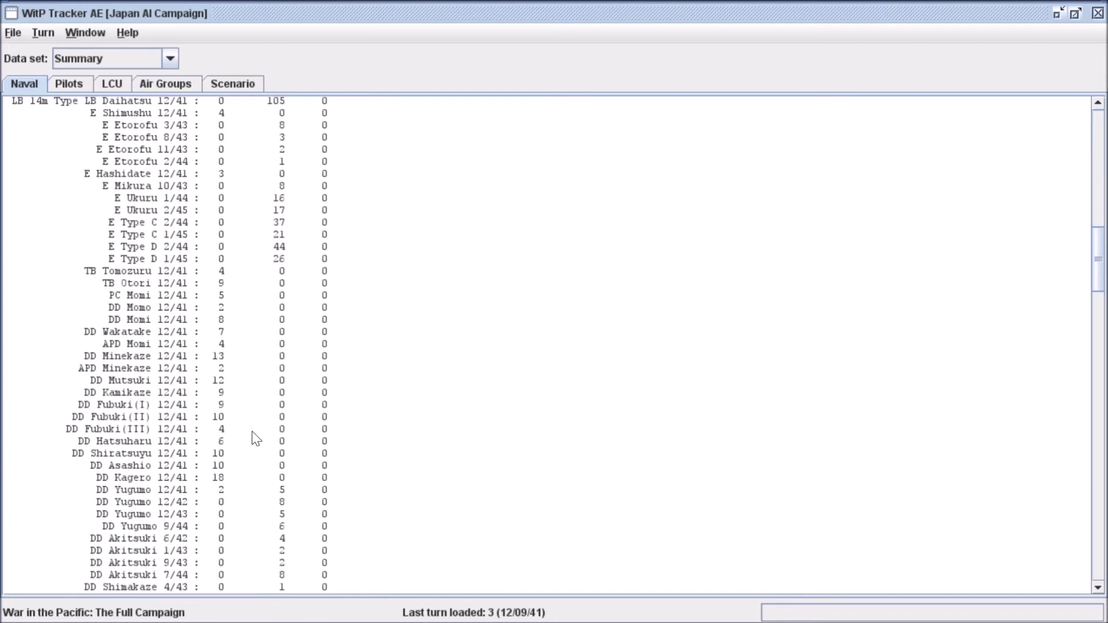
scroll(185, 360, up, 8)
scroll(186, 360, down, 4)
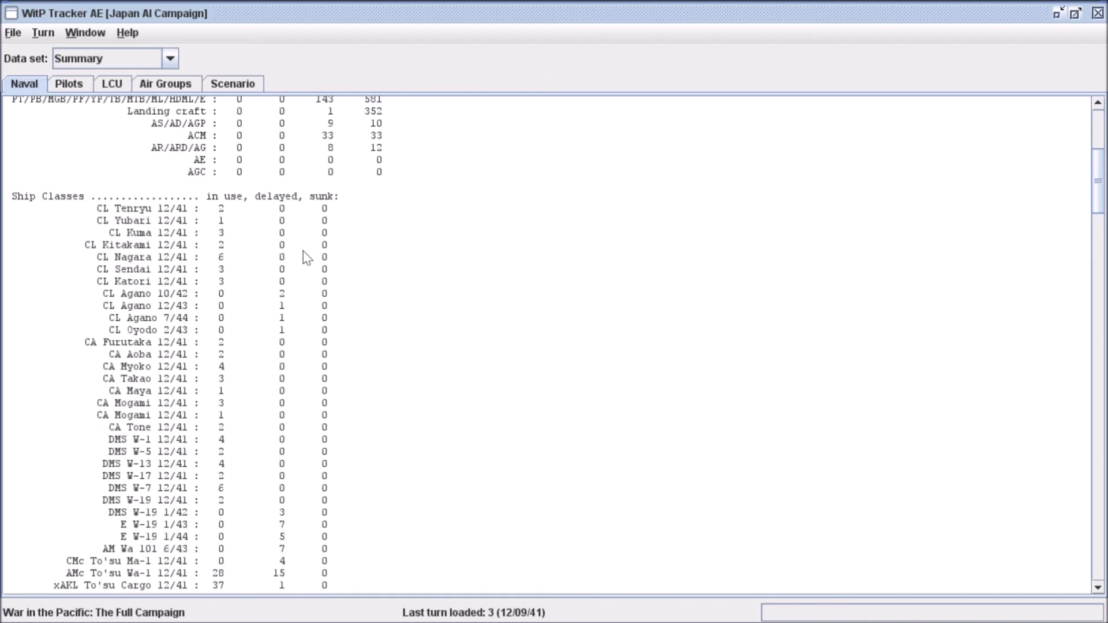
scroll(346, 375, down, 8)
scroll(380, 537, up, 15)
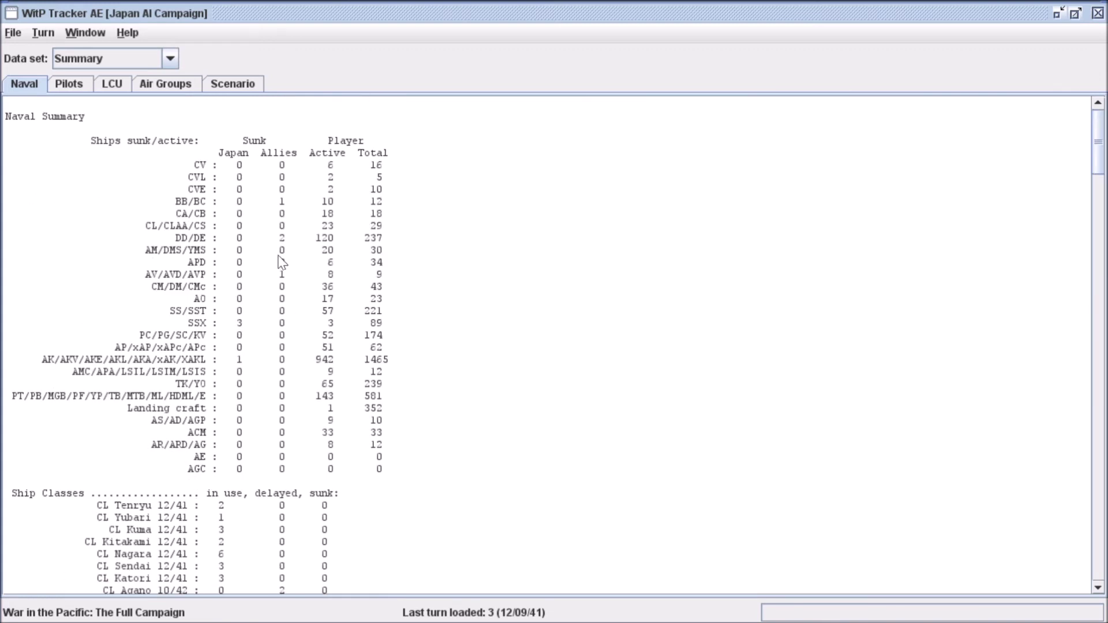
Step: Review the Pilots, LCU and Air Groups summaries, including the air group experience list by aircraft model
click(67, 87)
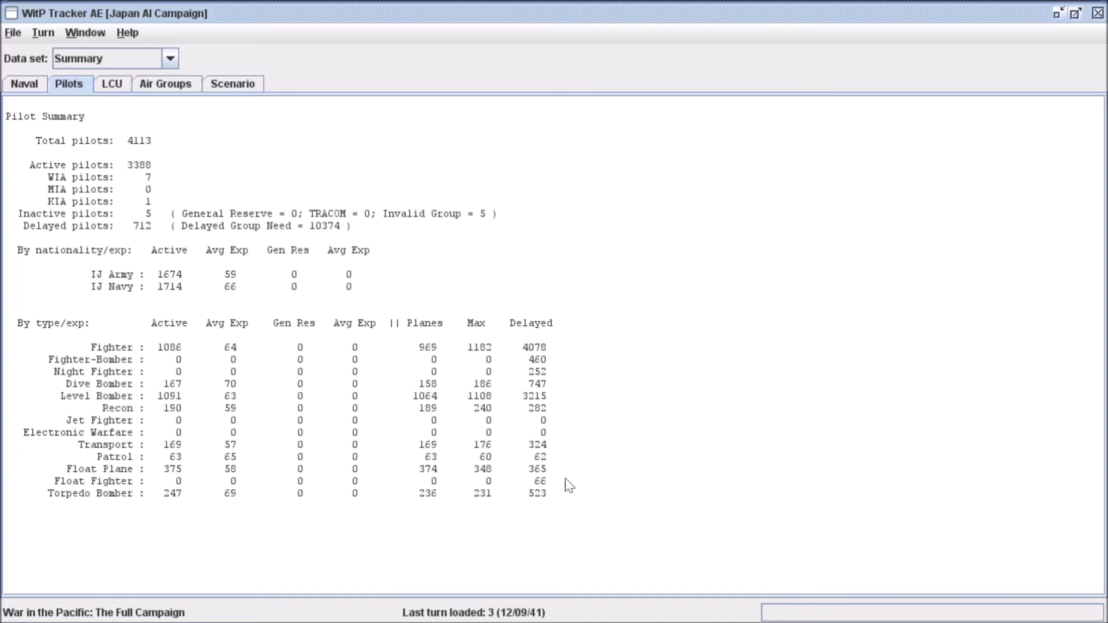
click(120, 88)
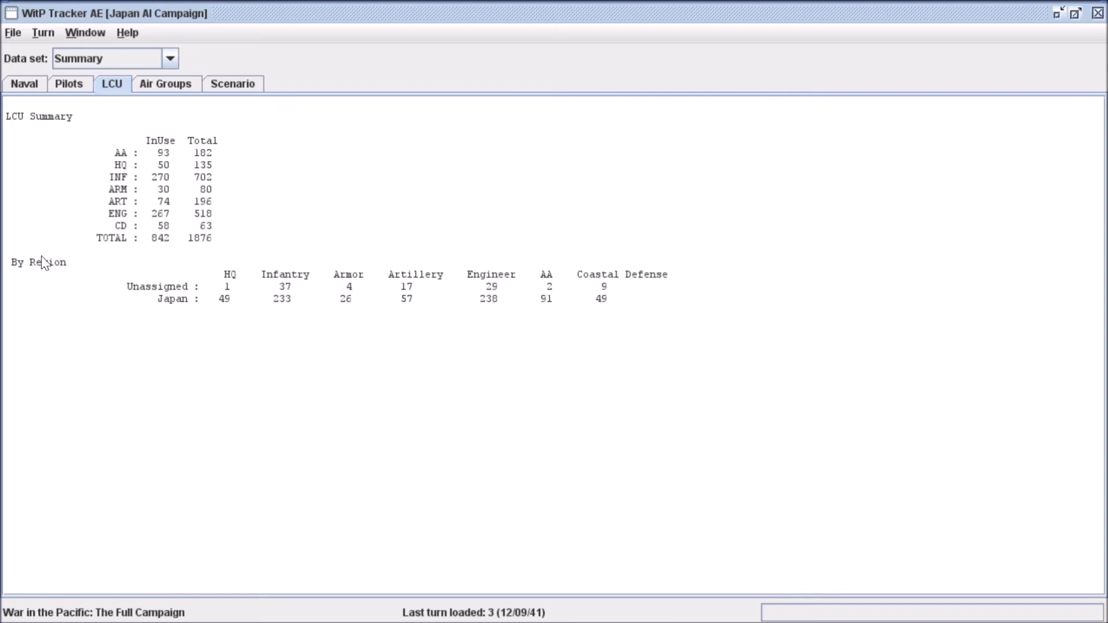
click(159, 82)
scroll(248, 456, up, 10)
scroll(248, 455, up, 20)
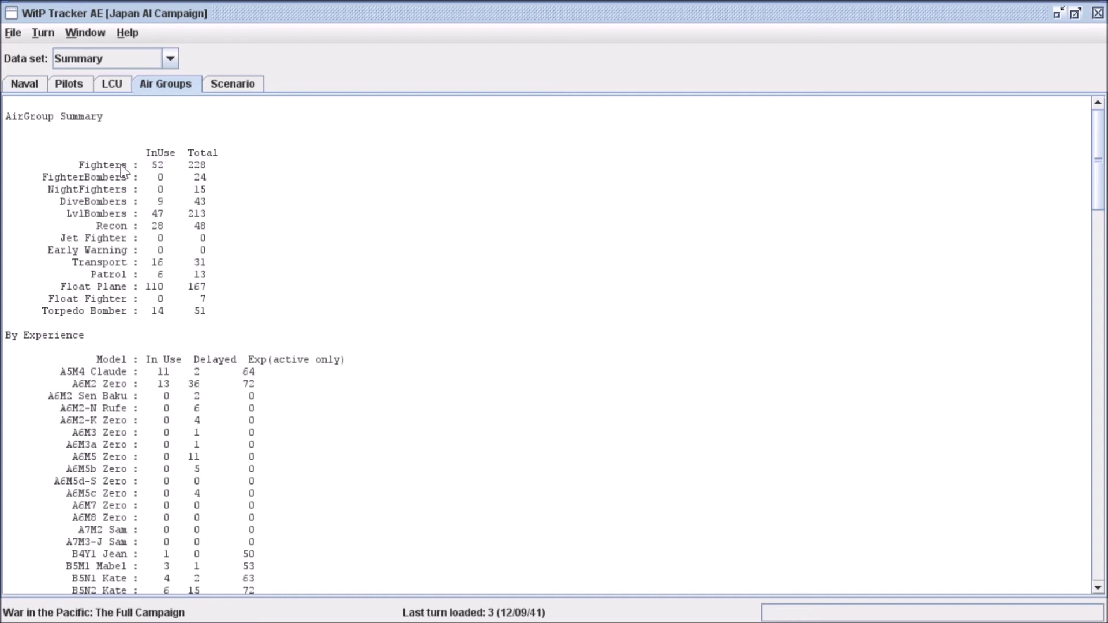
drag(217, 168, 182, 162)
scroll(238, 427, down, 5)
scroll(237, 447, up, 5)
Step: Examine the Scenario summary, covering political points per turn, the PDU setting and the economic multipliers
click(252, 81)
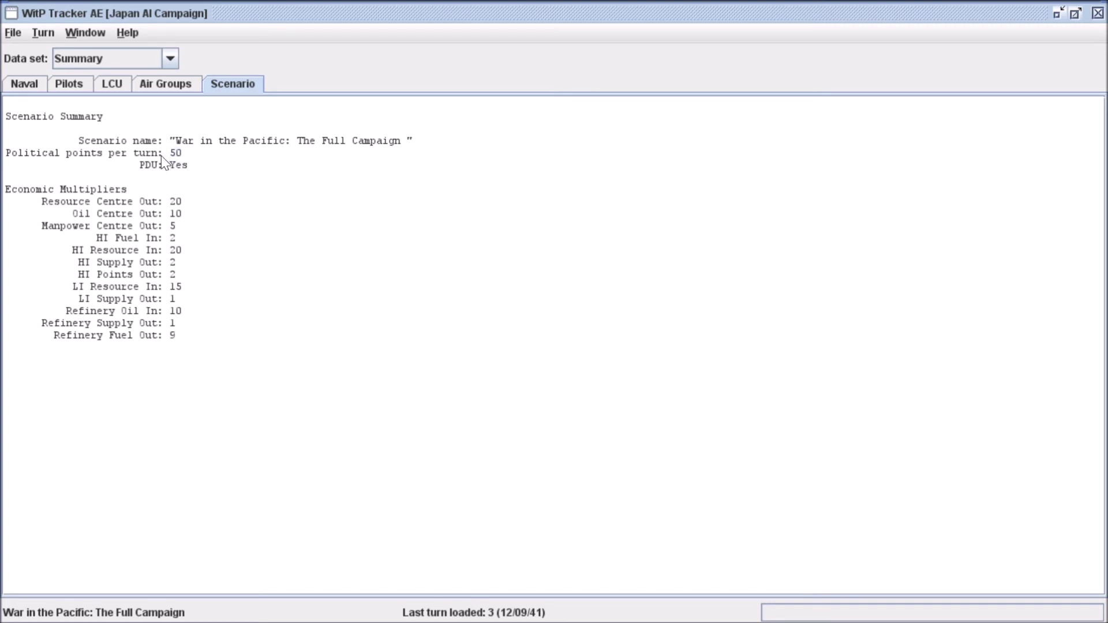
click(178, 160)
double_click(179, 165)
click(204, 196)
drag(73, 292, 151, 291)
click(77, 293)
double_click(172, 289)
double_click(172, 287)
double_click(173, 298)
click(176, 302)
click(183, 349)
click(166, 57)
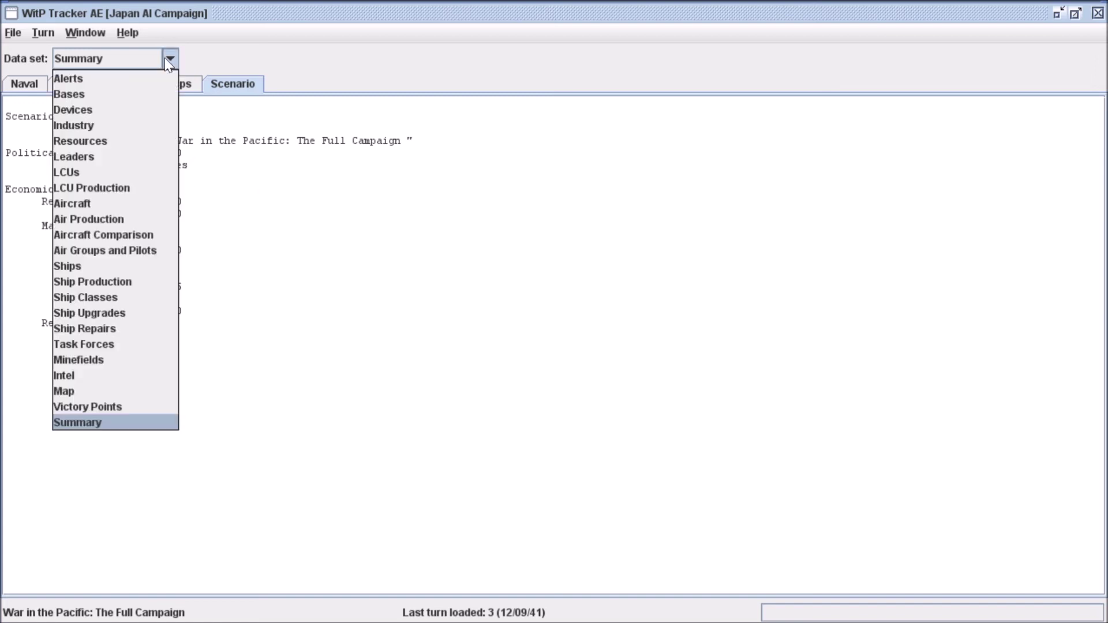
click(92, 422)
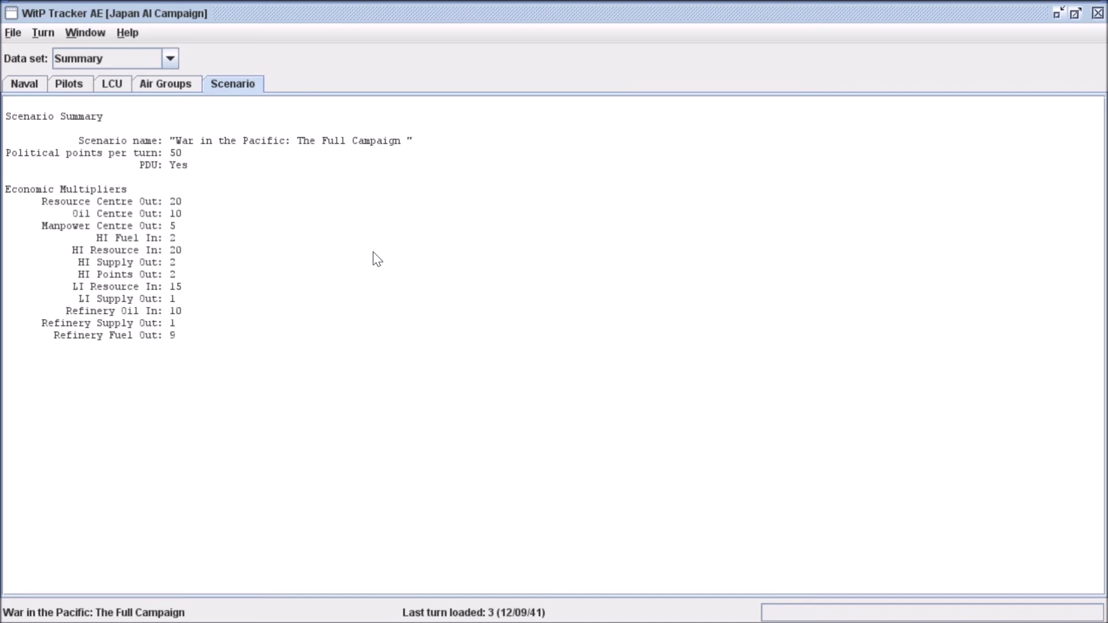
click(84, 33)
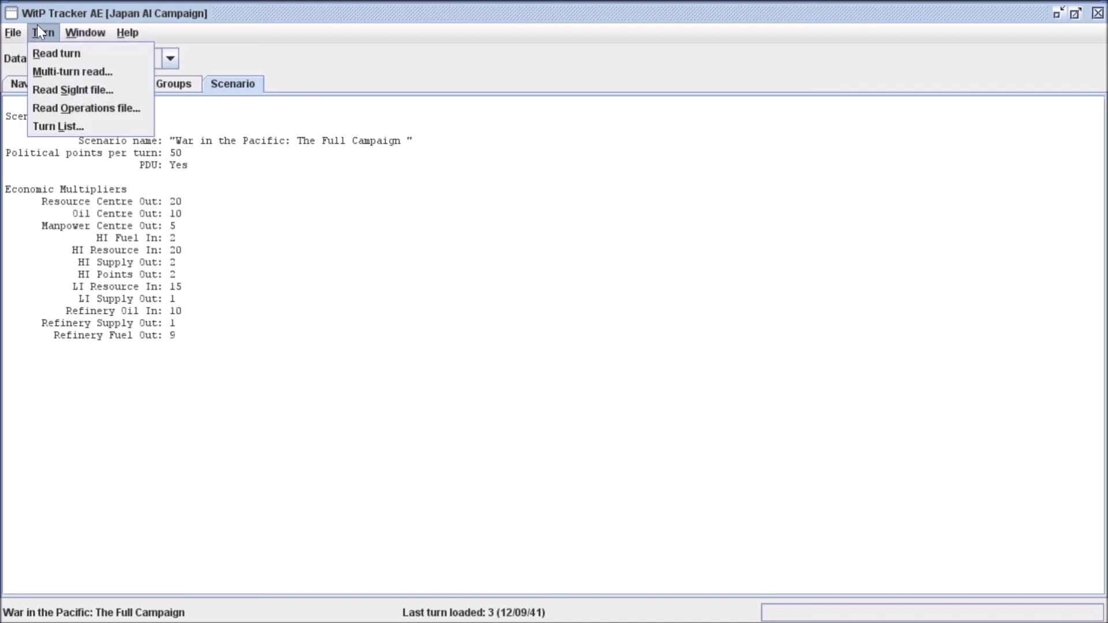
Step: Review the CSV export options for the Intel Report, keeping the Intel panel filter enabled, and close the dialog without exporting
mouse_move(14, 29)
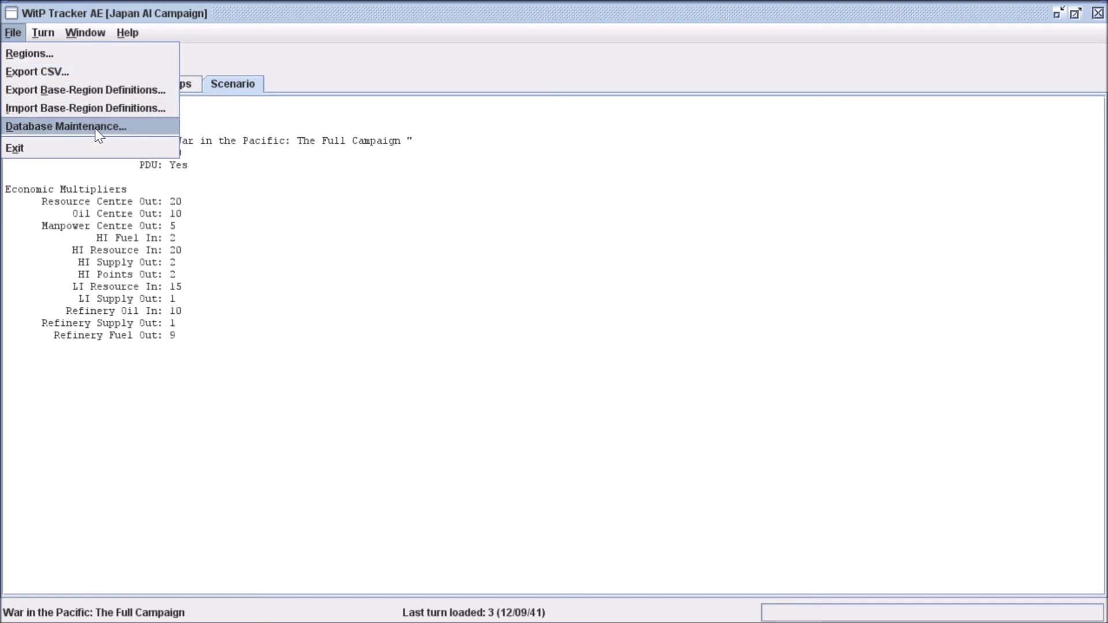
click(54, 69)
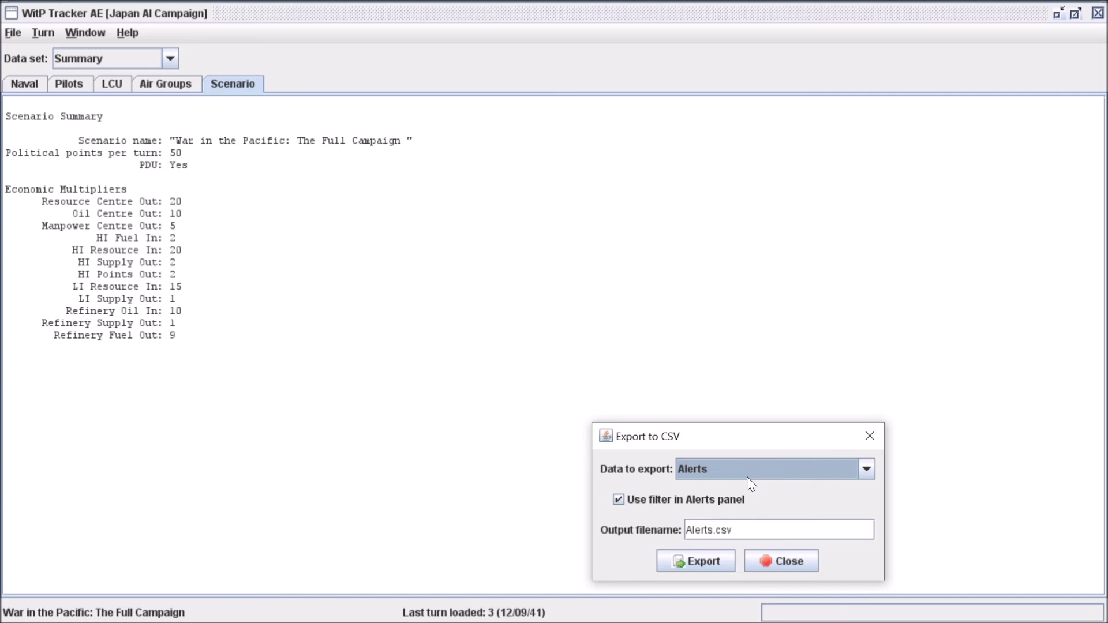
click(864, 470)
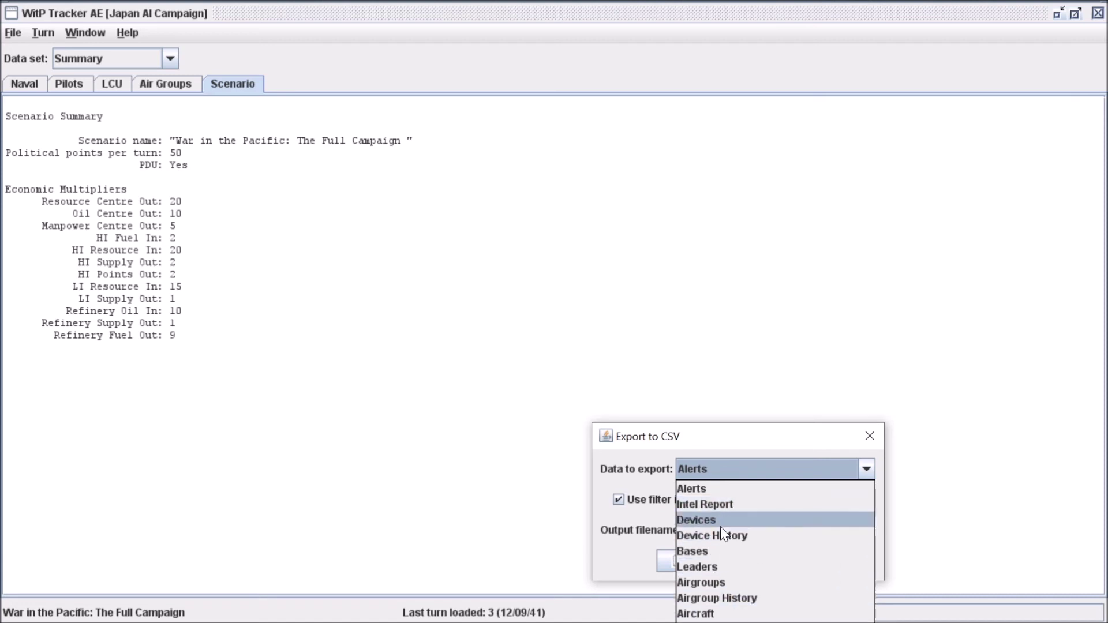
click(715, 503)
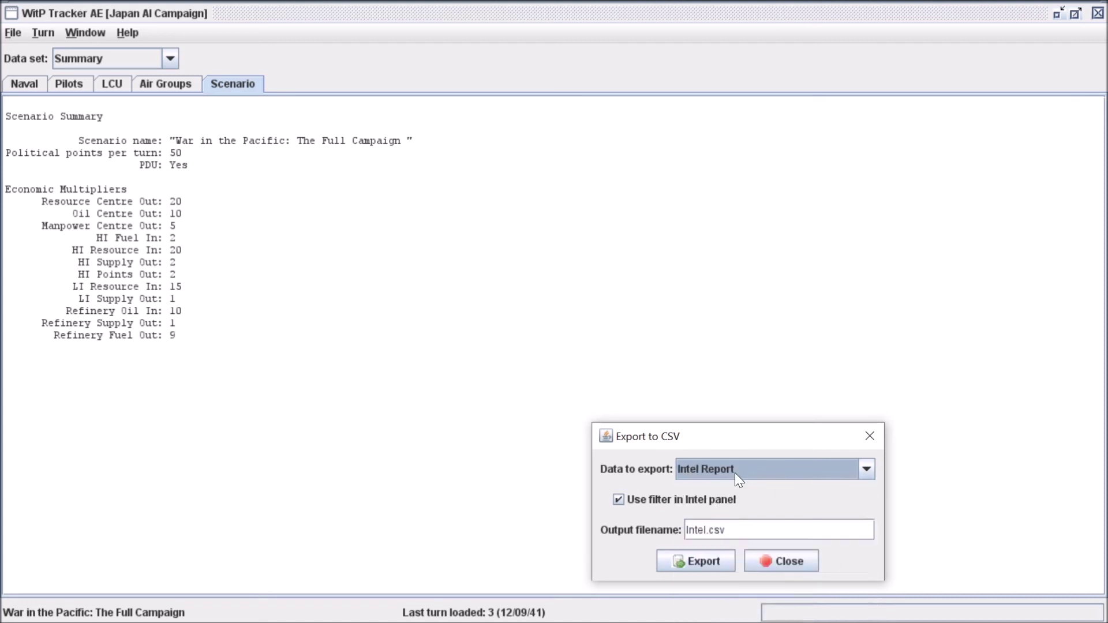
click(863, 473)
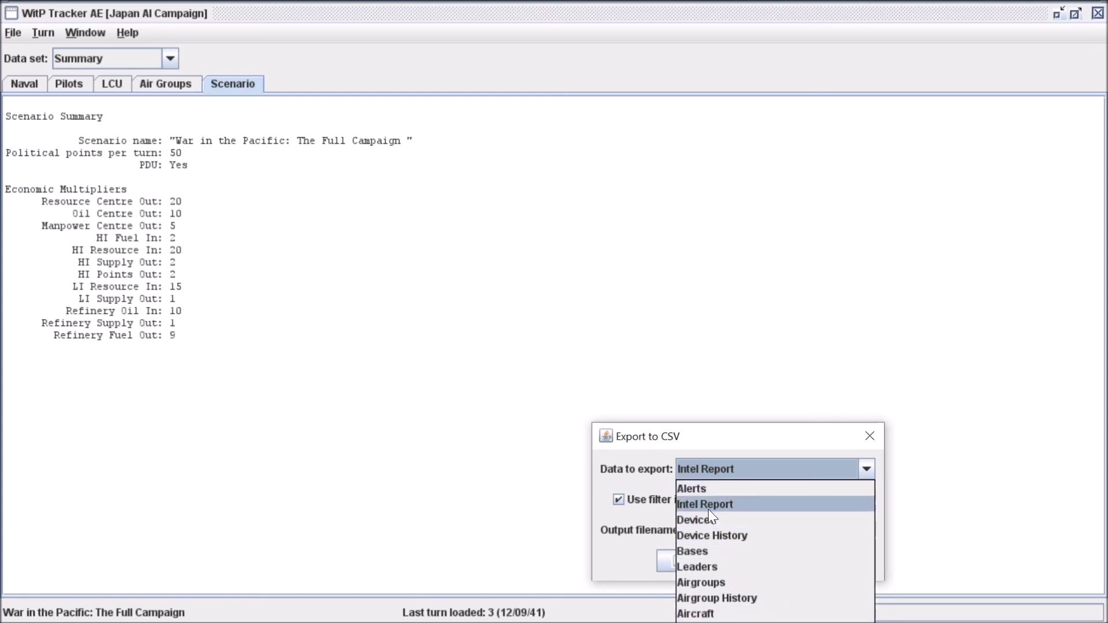
click(721, 503)
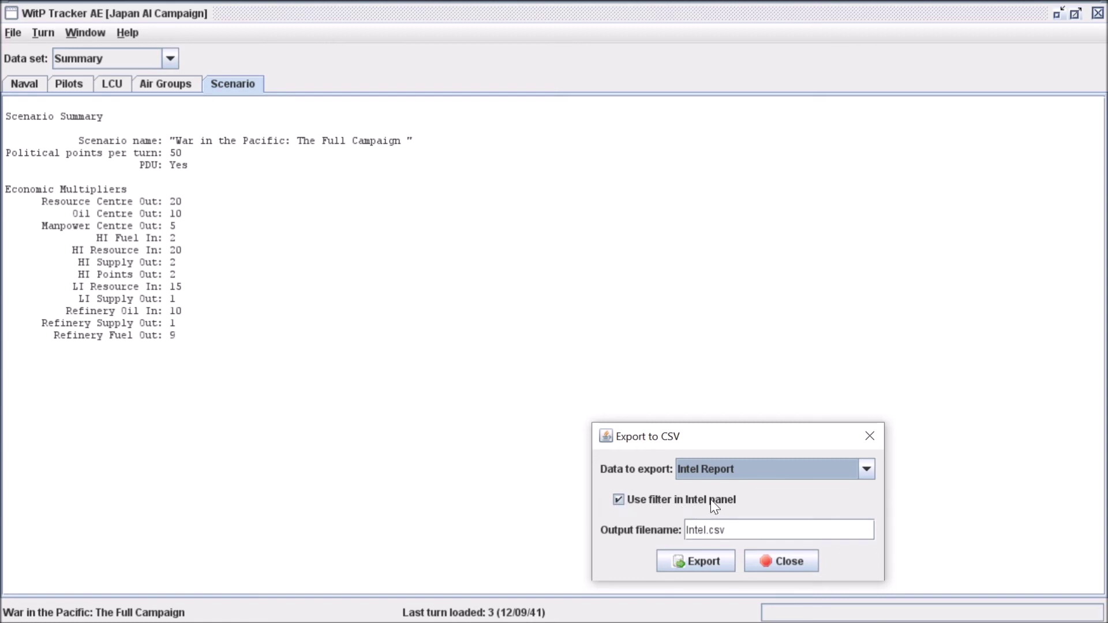
click(618, 500)
click(650, 506)
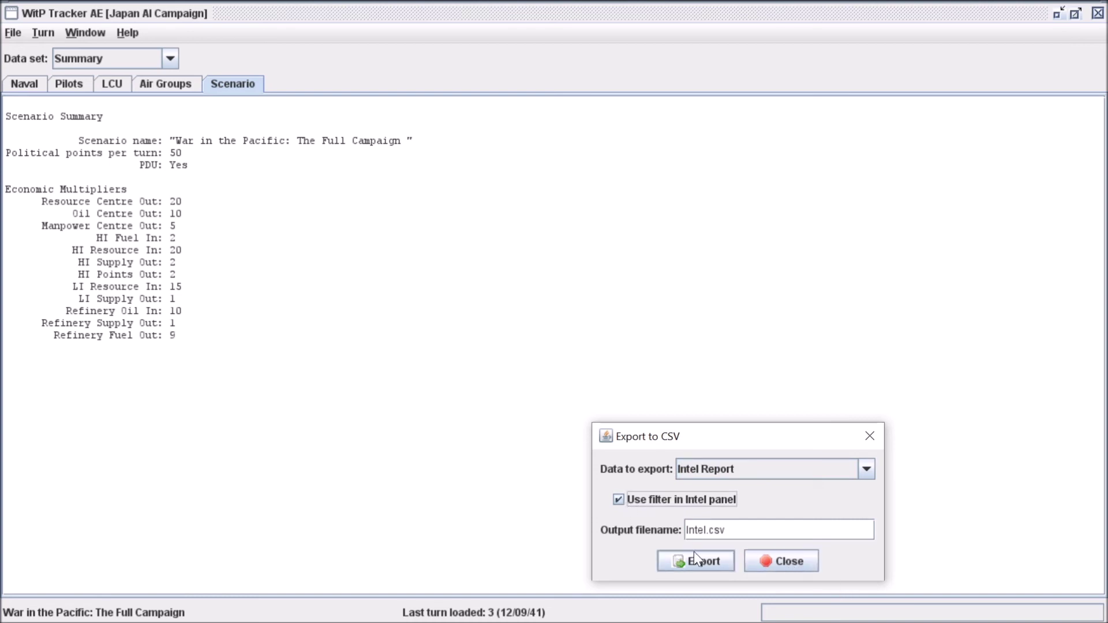
click(791, 562)
Step: Switch to the Intel data set and look over its Operations and SigInt entries
click(46, 33)
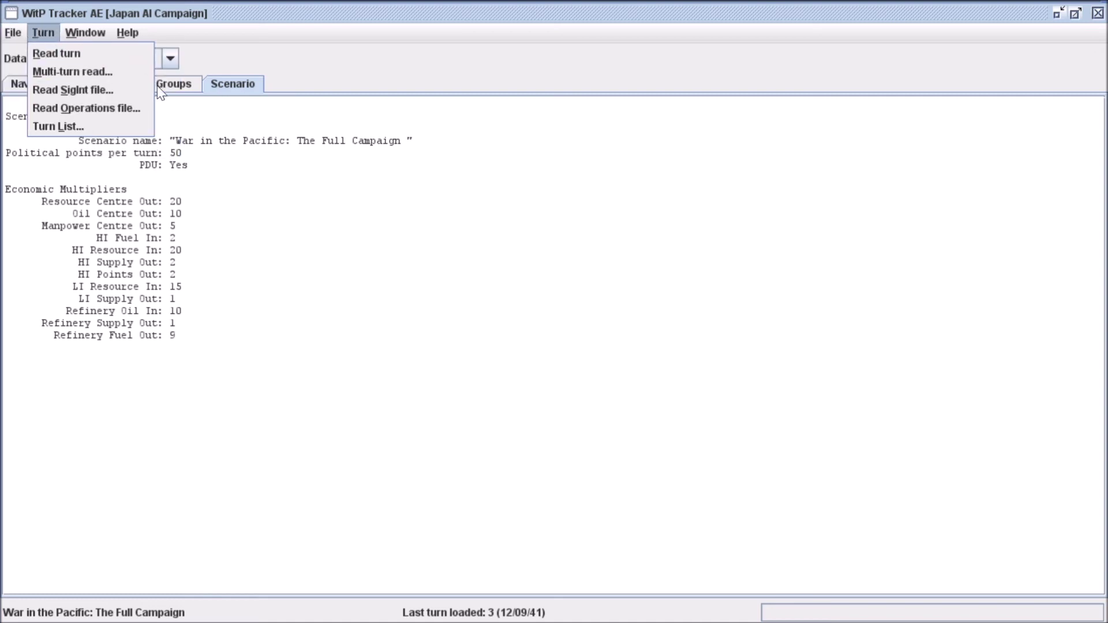
click(120, 53)
click(153, 61)
click(88, 375)
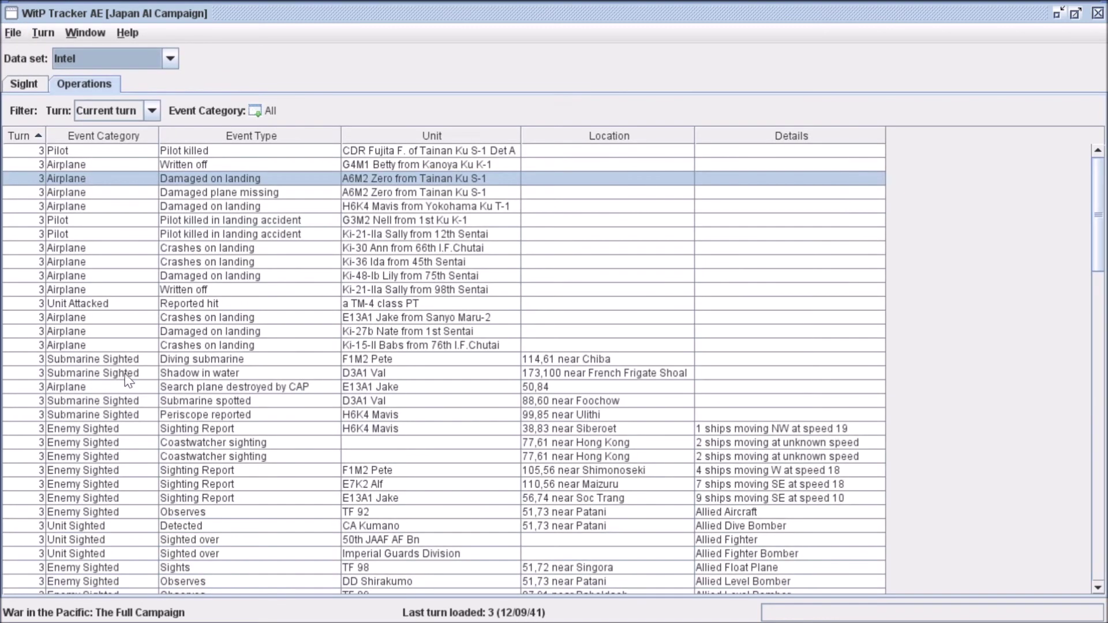
click(429, 332)
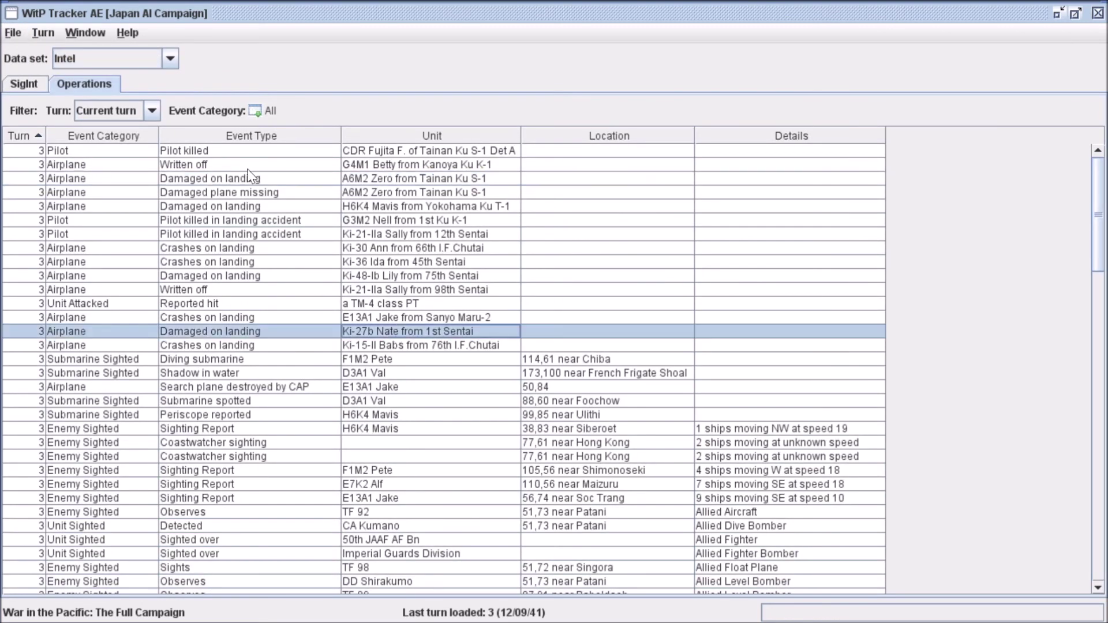
click(34, 82)
click(87, 86)
Step: Set the turn filter to Current turn for both Operations and SigInt, ending on the Operations list
click(152, 110)
click(98, 121)
click(33, 85)
click(145, 113)
click(107, 142)
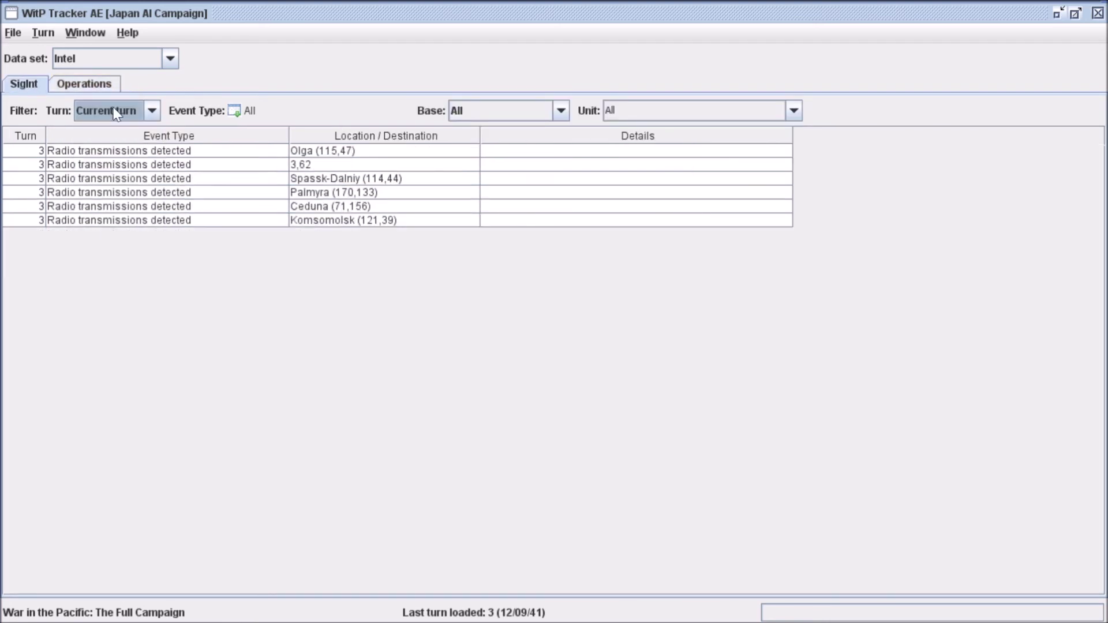
click(81, 85)
Step: Export the Intel Report to Intel.csv using the Intel panel filter, and close the export dialog
click(13, 33)
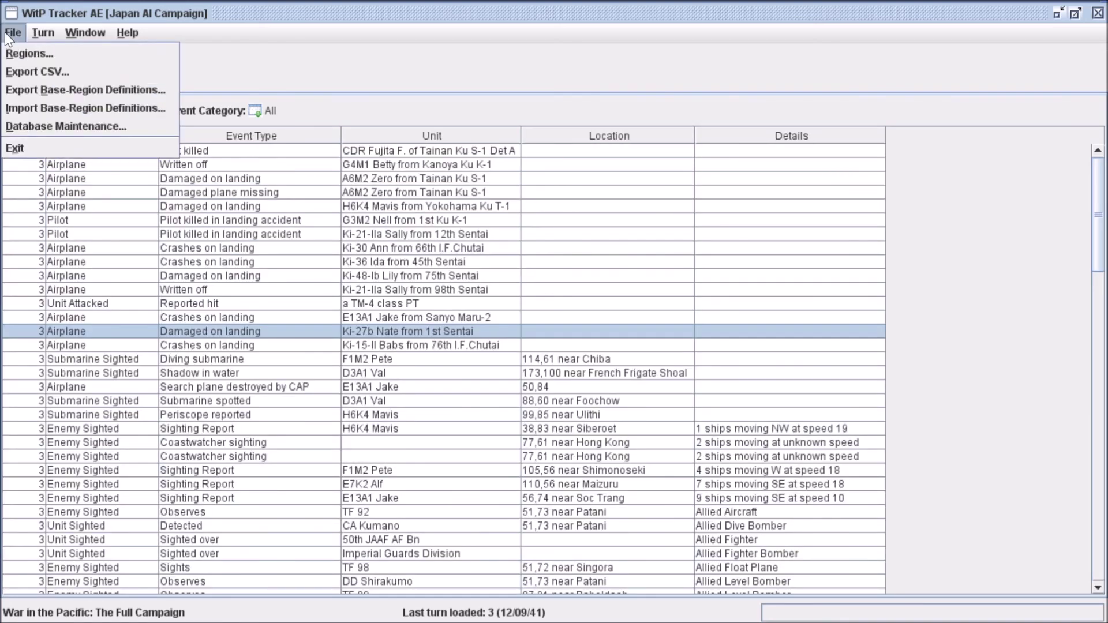
click(29, 79)
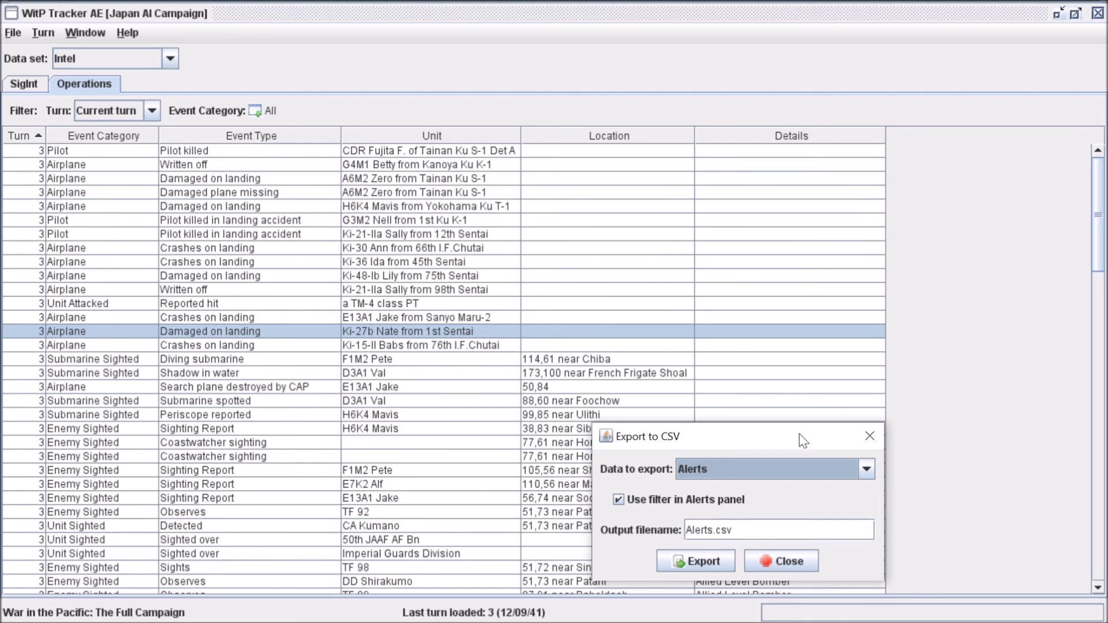
click(778, 472)
click(739, 506)
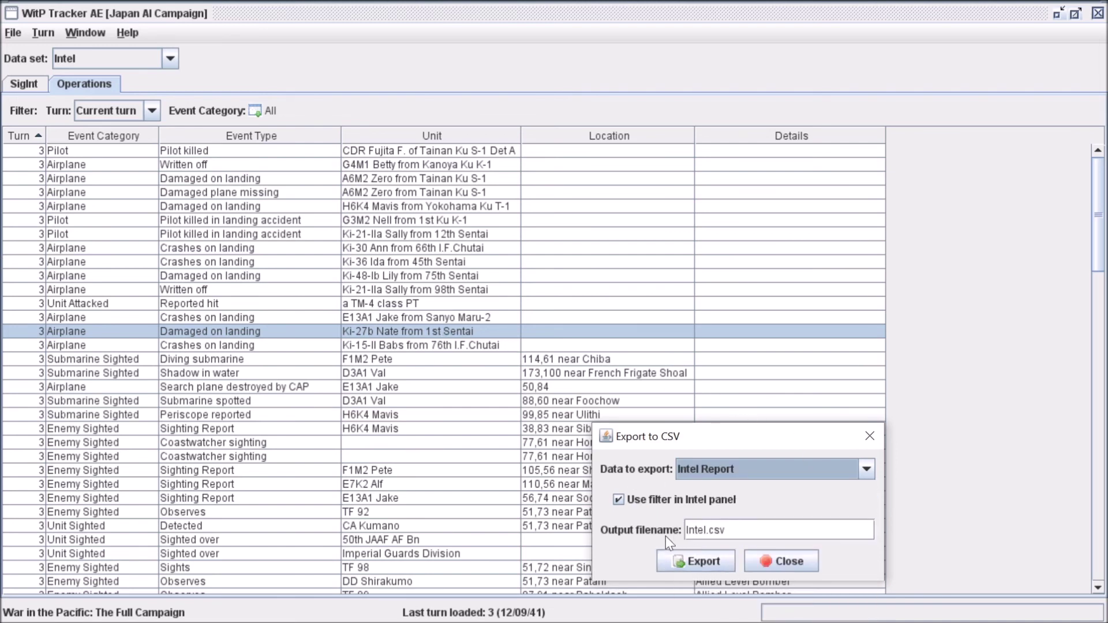
click(700, 563)
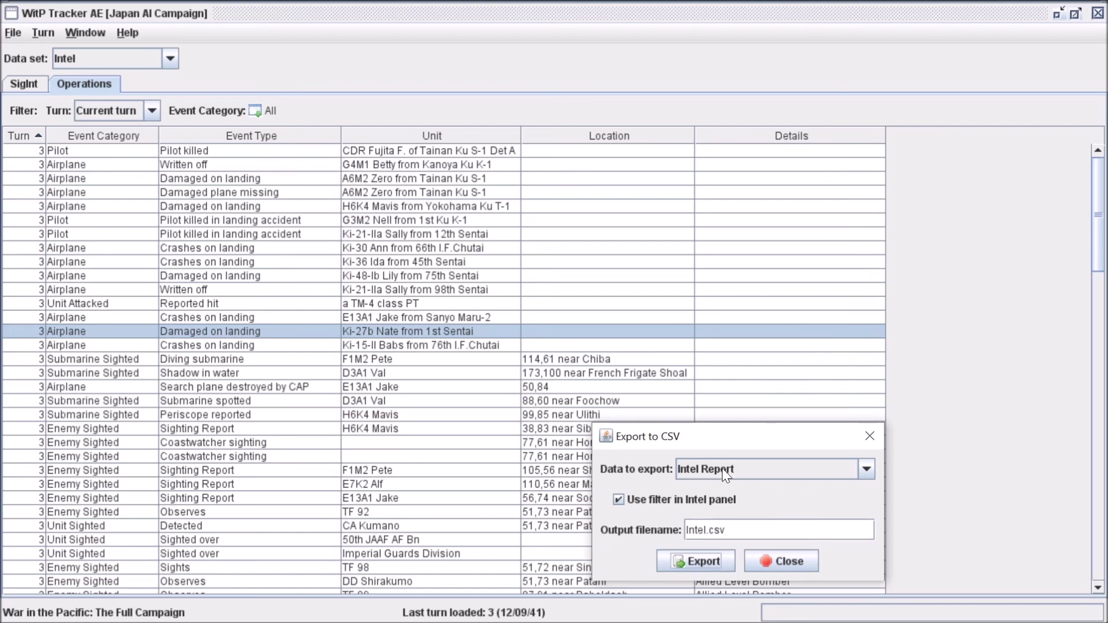
click(789, 563)
Step: Switch to the WitPTracker AE Release 1.11 folder in File Explorer and open the exported Intel file in Excel
key(alt+Tab)
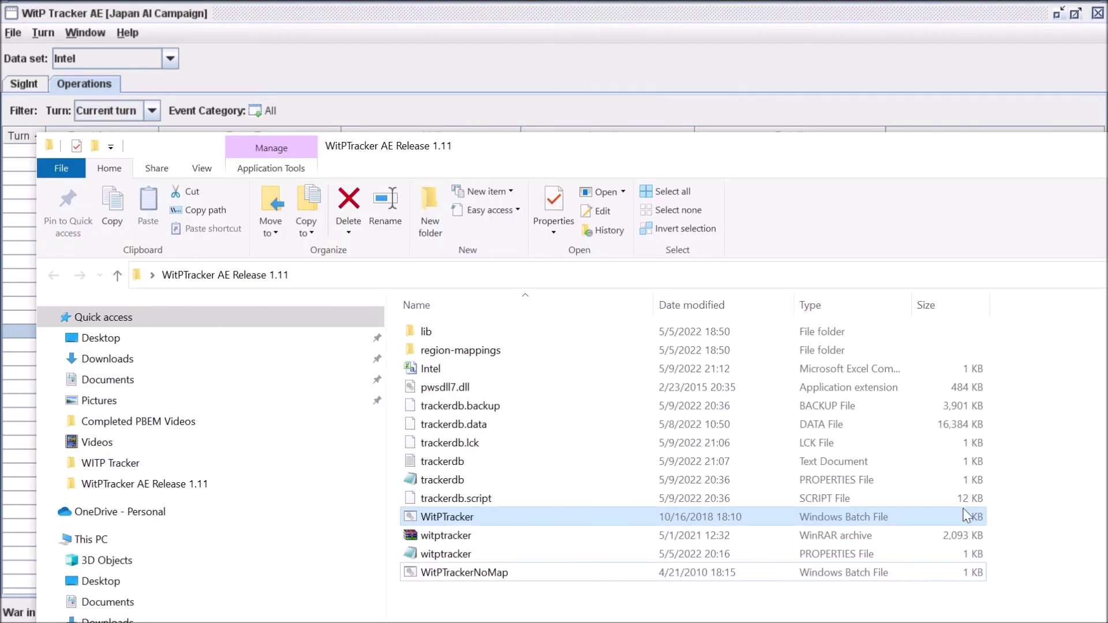
drag(1098, 146, 1019, 65)
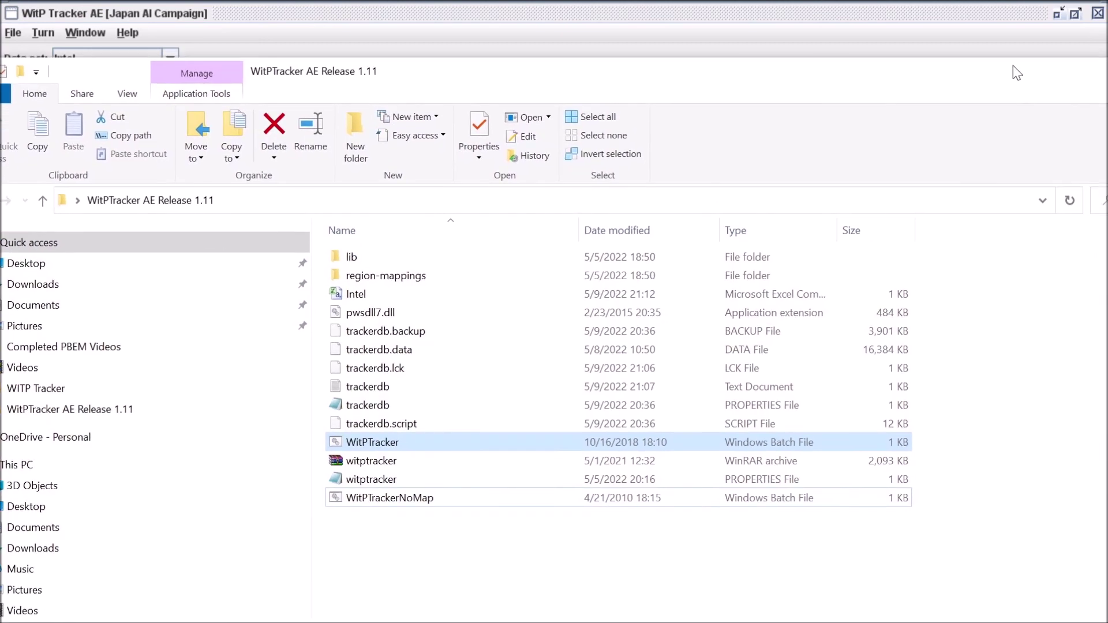
click(353, 290)
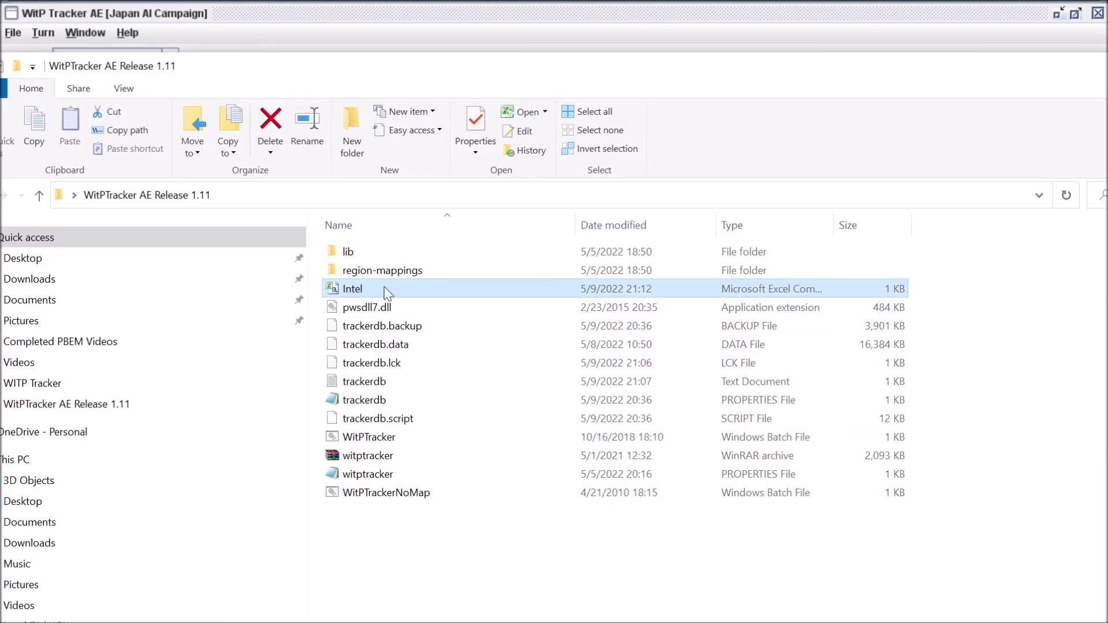
double_click(352, 290)
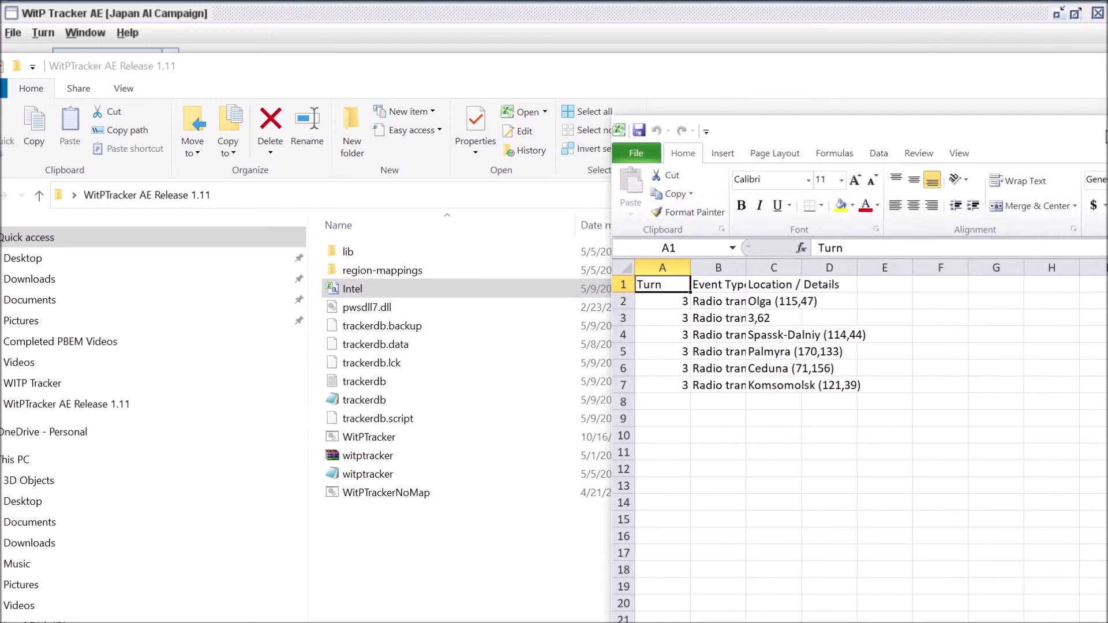
Step: Widen the Event Type column and review the exported turn, event type and location entries in the Intel spreadsheet
click(62, 444)
click(91, 346)
drag(119, 328, 253, 329)
click(187, 396)
drag(11, 348, 362, 448)
click(372, 460)
drag(26, 344, 364, 445)
click(337, 478)
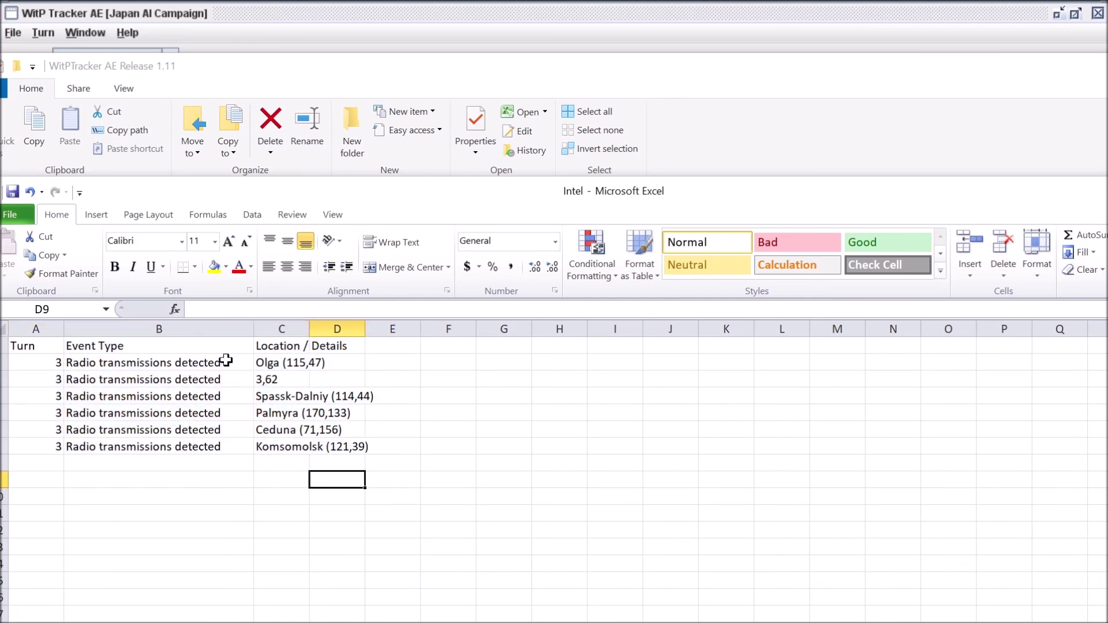
Step: Close the Intel spreadsheet without saving and switch back to WitP Tracker
key(alt+F4)
click(745, 530)
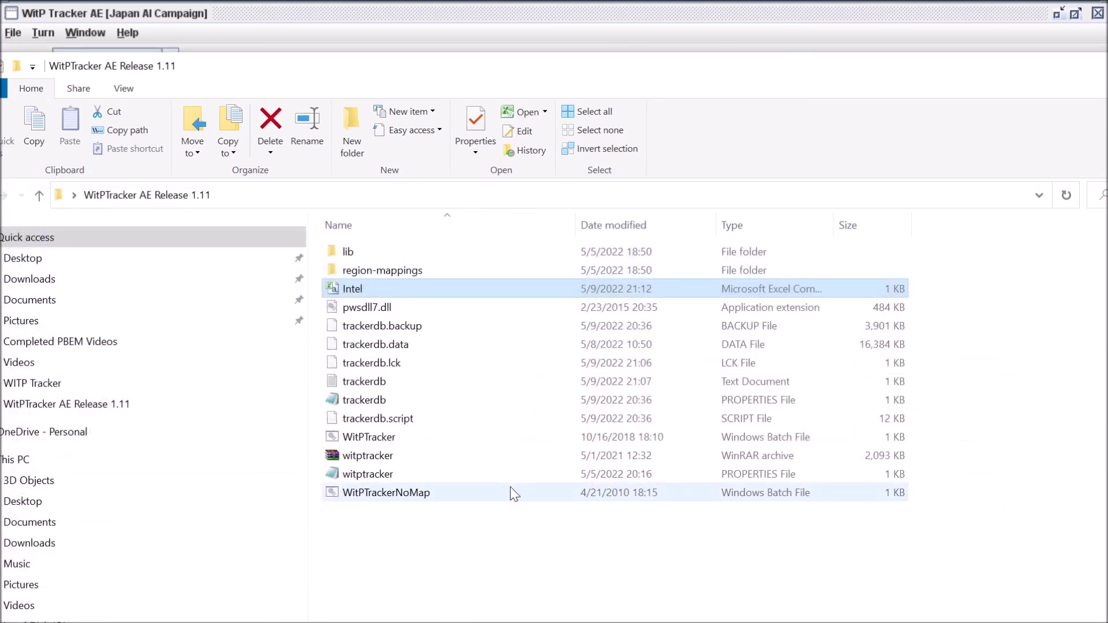
key(alt+Tab)
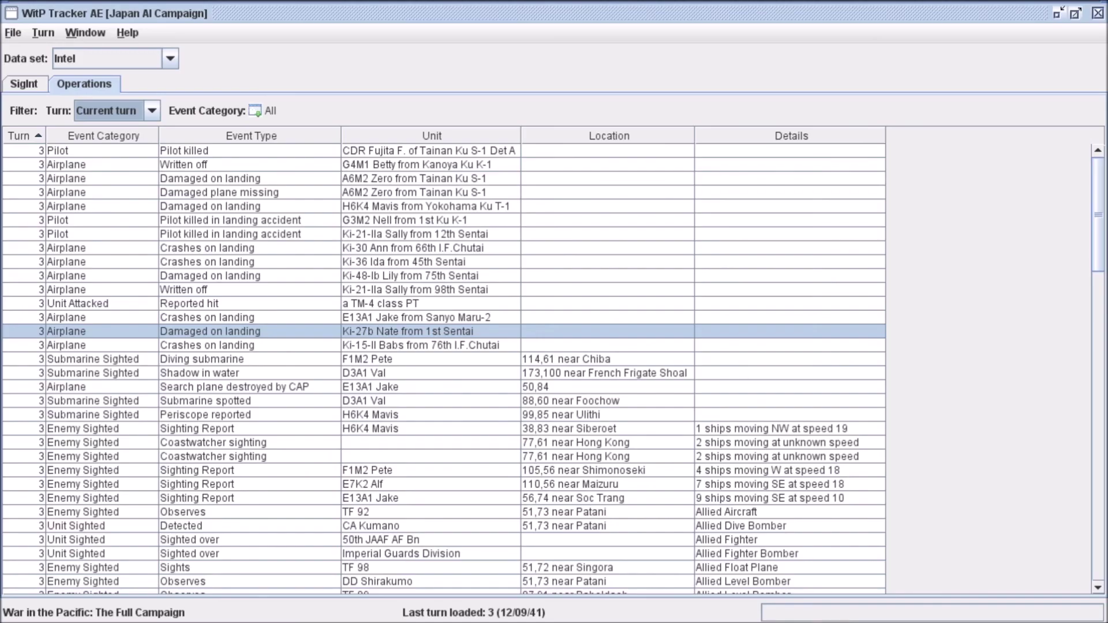
Step: Export the Airframe Production data to AirframeProd.csv using the Air Production panel filter, and close the export dialog
click(61, 84)
click(72, 85)
click(13, 33)
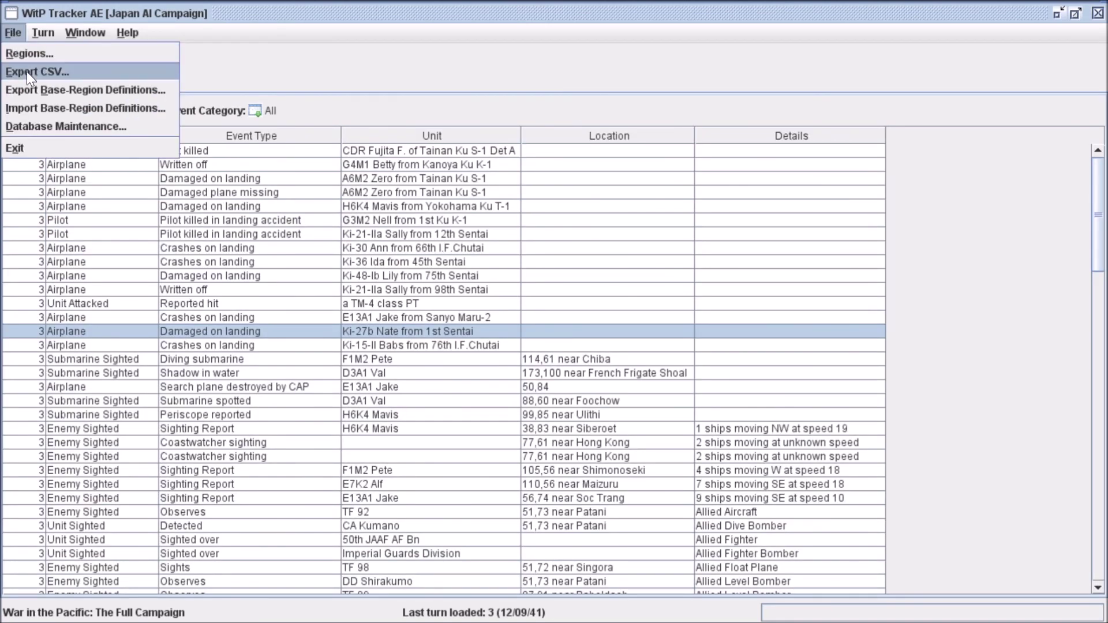
click(25, 70)
click(800, 474)
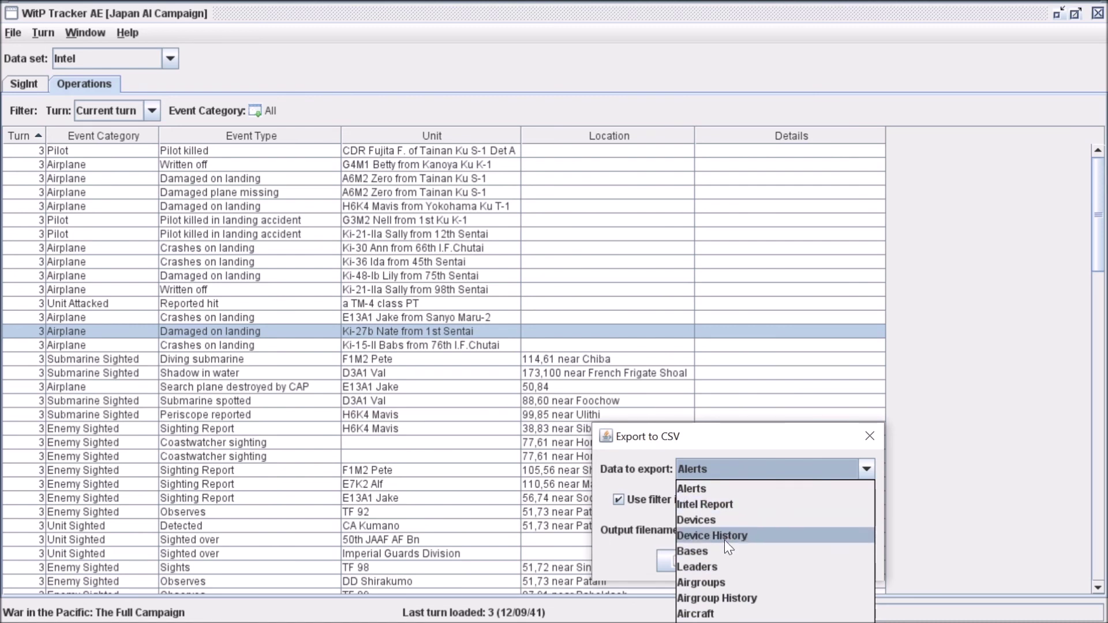
click(721, 621)
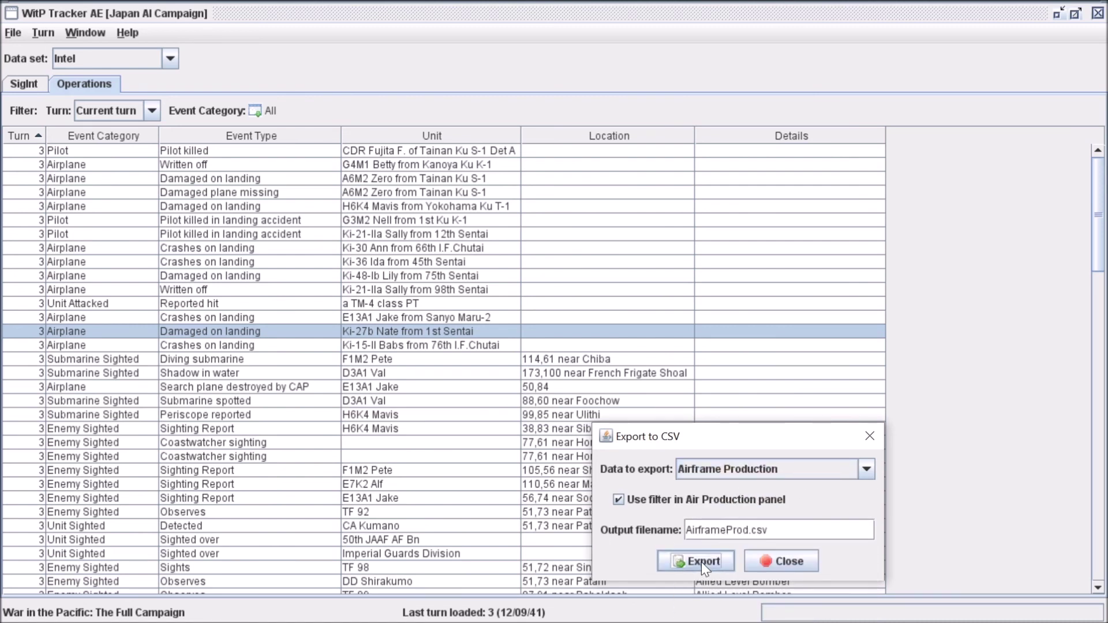
click(790, 563)
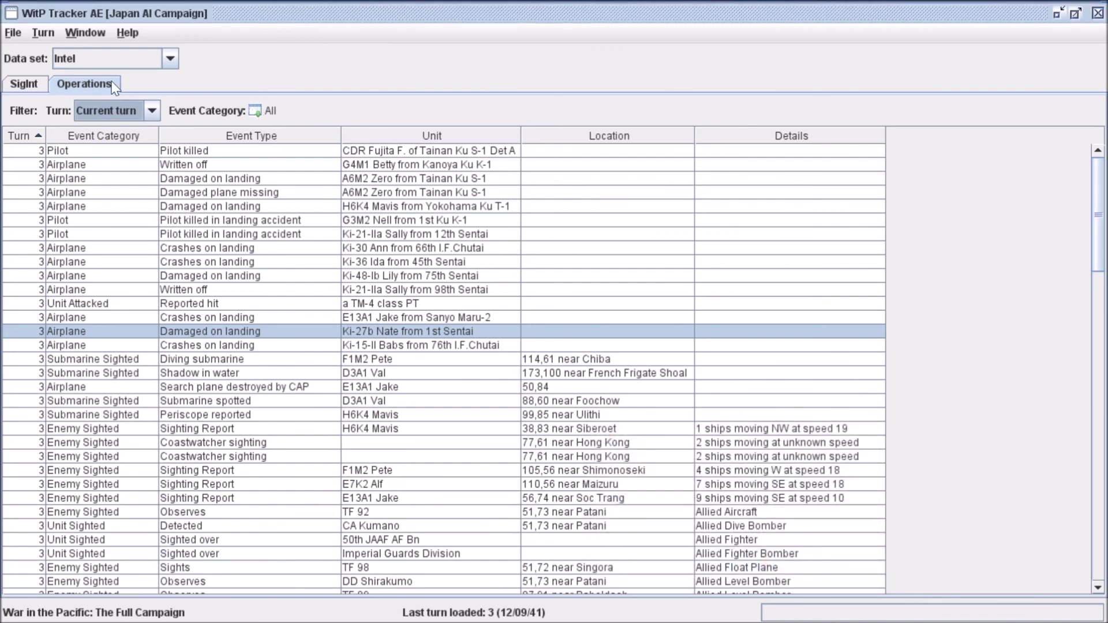
Step: Compare the SigInt and Operations views of the Intel data set, ending on Operations
click(21, 84)
click(76, 84)
click(34, 84)
click(89, 85)
click(19, 84)
click(80, 86)
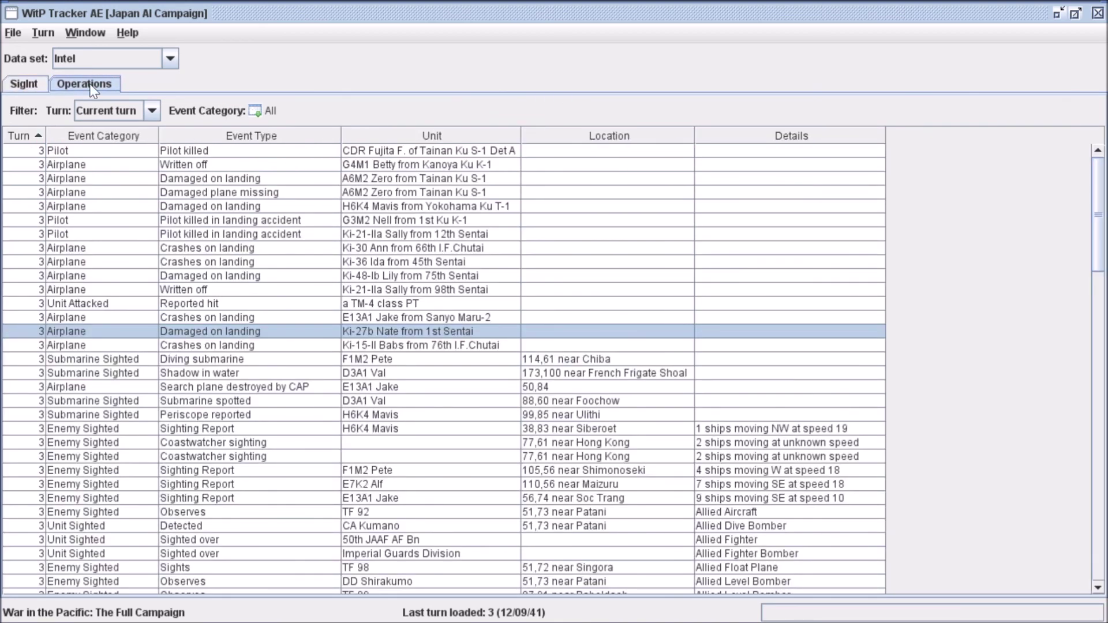
Step: Export the Intel Report again to Intel.csv with the Intel panel filter applied, and close the export dialog
click(12, 33)
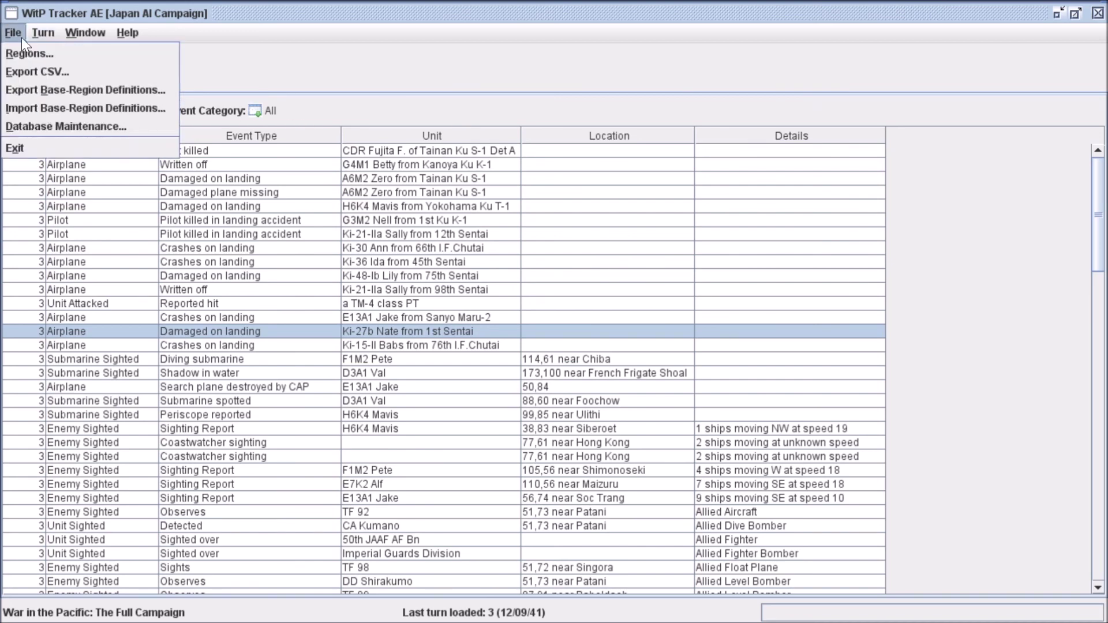
click(23, 71)
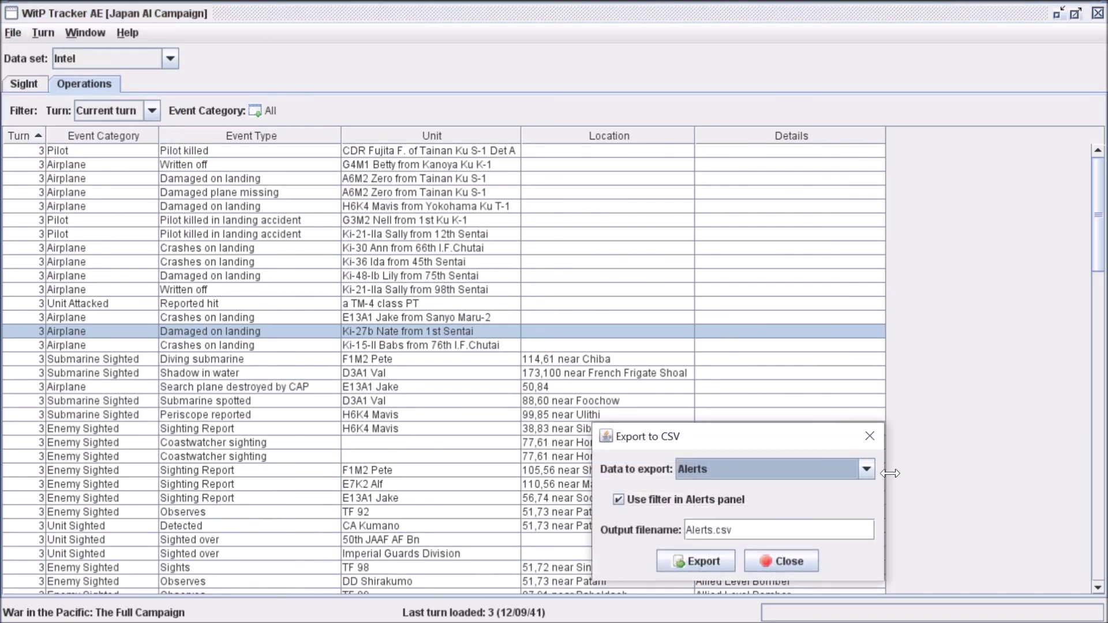
click(778, 469)
click(759, 504)
click(701, 562)
click(702, 527)
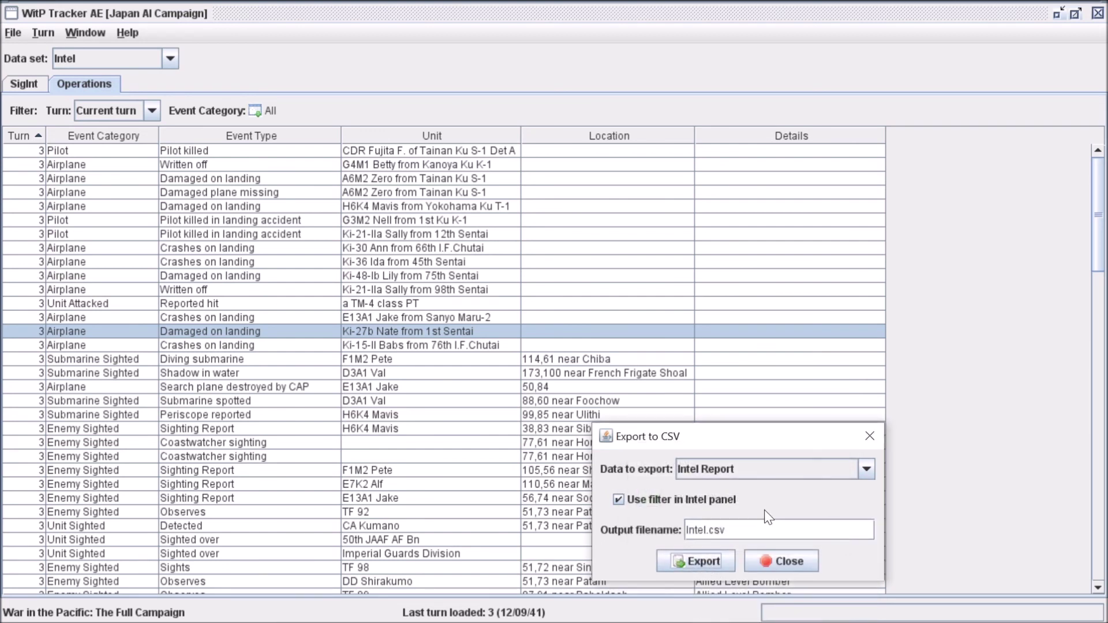
click(788, 564)
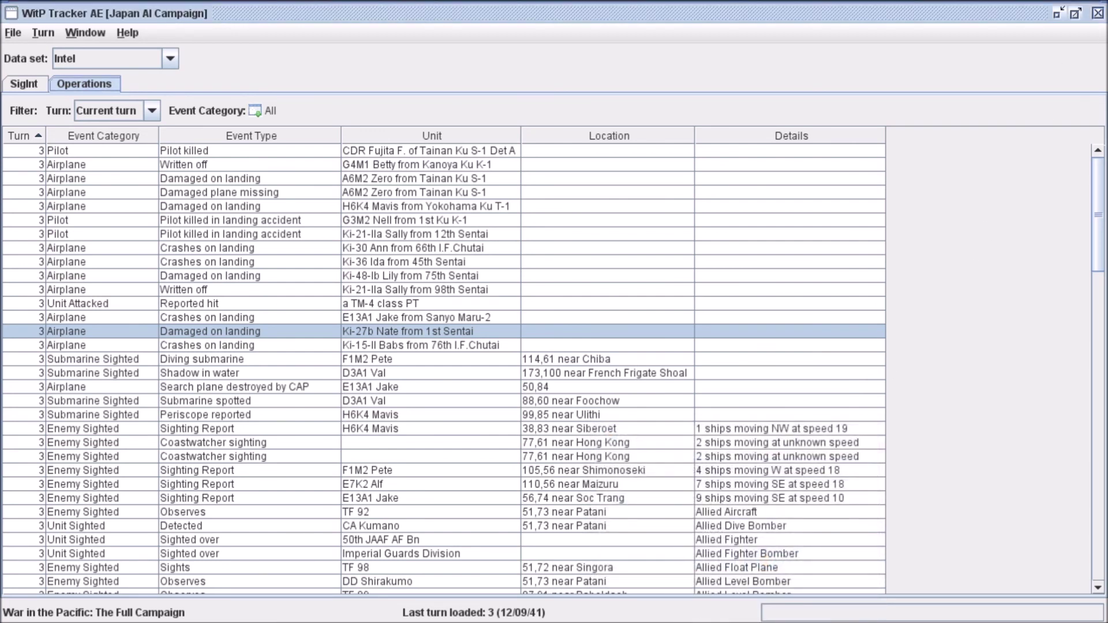
Step: Switch to File Explorer, check the re-exported Intel file in Excel, and close it without saving
key(alt+Tab)
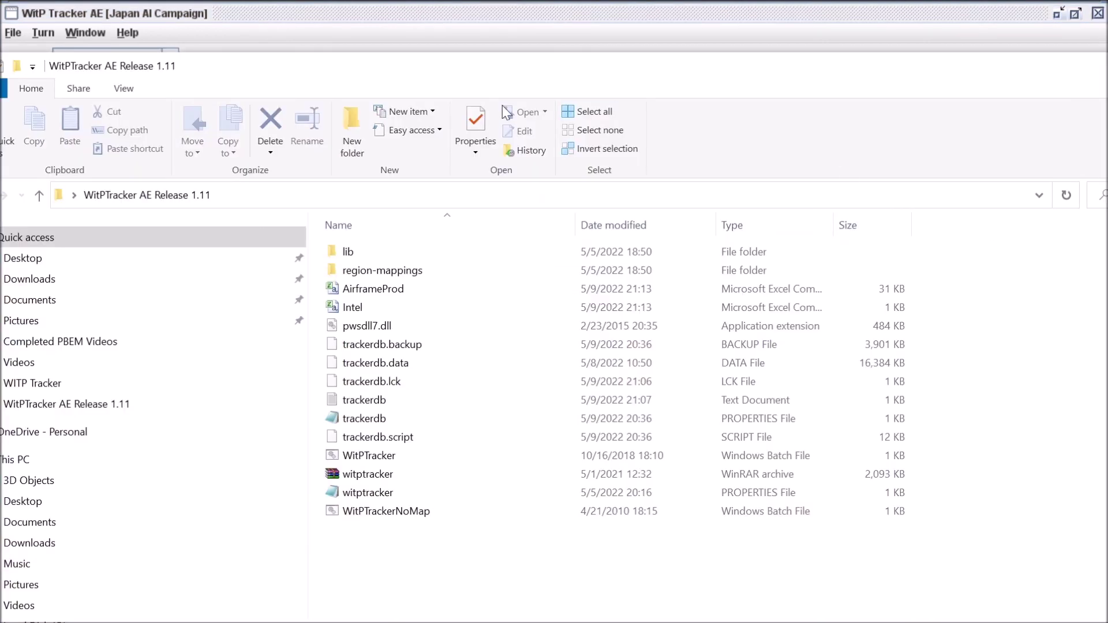
click(349, 311)
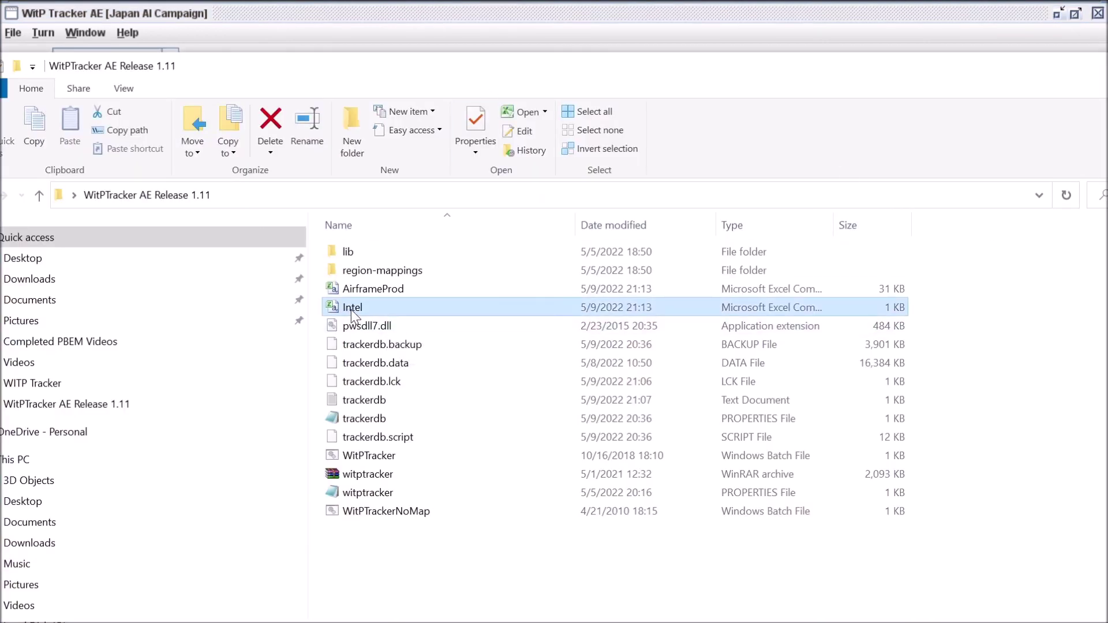
double_click(352, 311)
drag(50, 353, 328, 471)
click(201, 428)
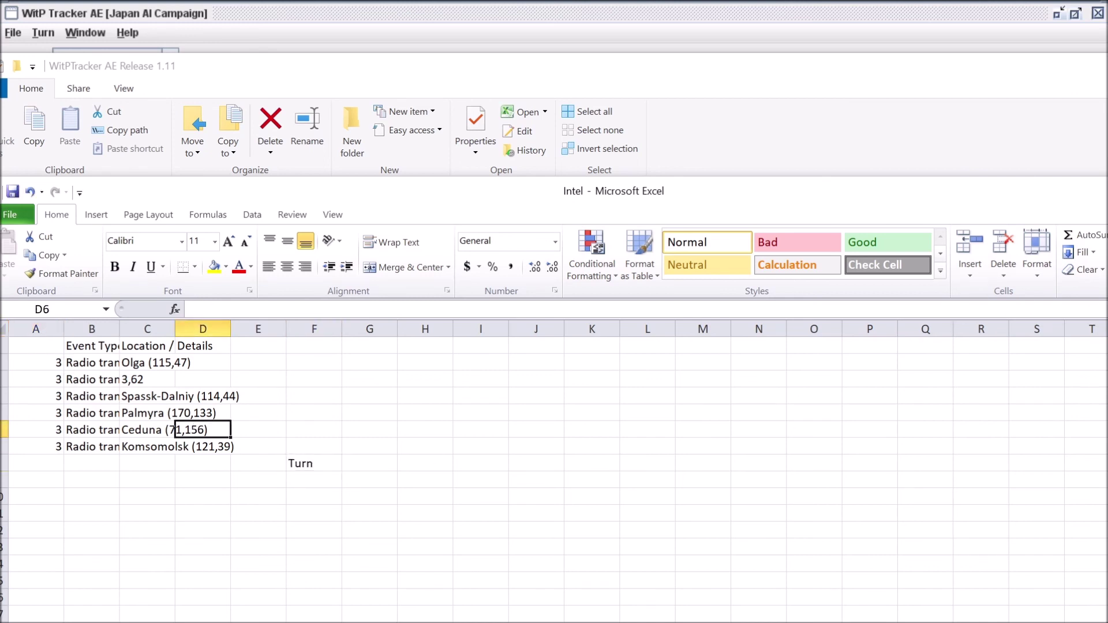
key(alt+F4)
click(734, 530)
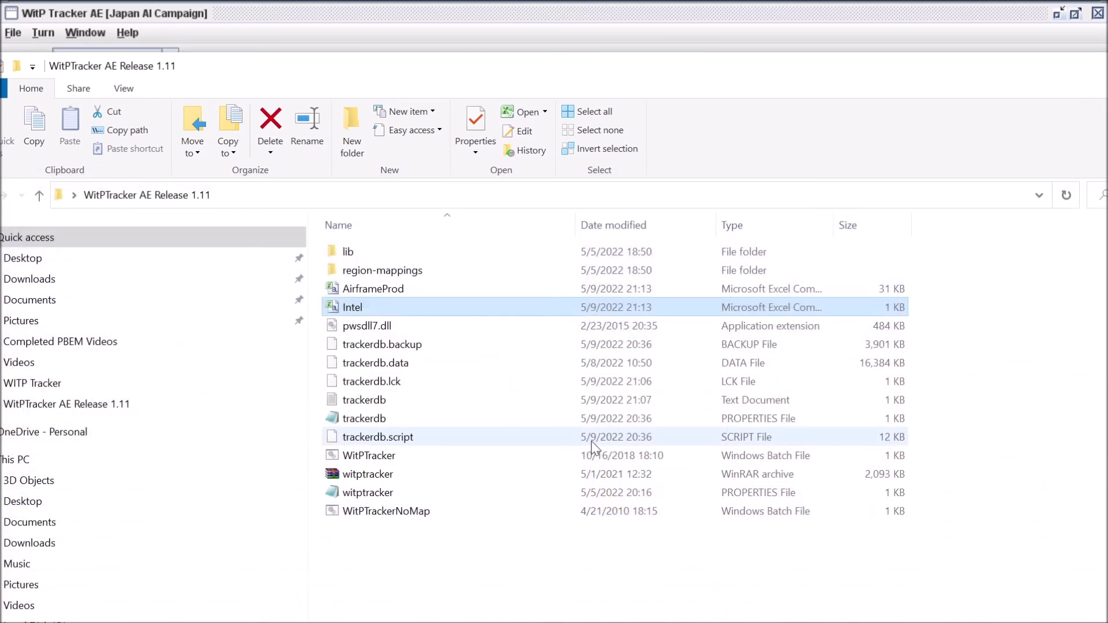
Step: Open the exported AirframeProd file in Excel and widen the Aircraft column to show the full aircraft names
double_click(369, 288)
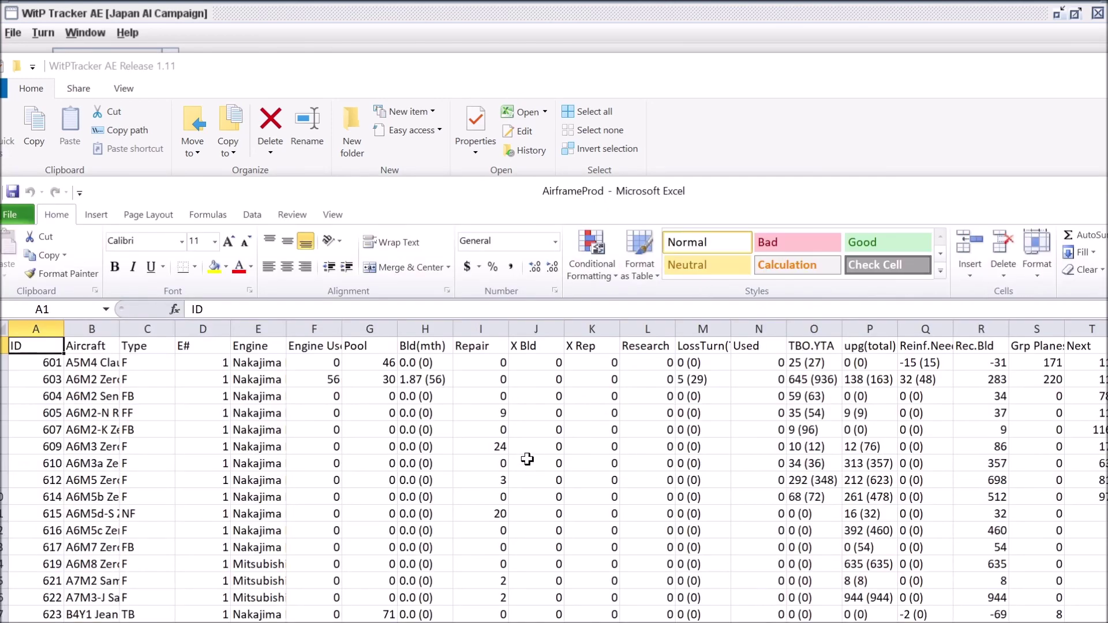
click(318, 70)
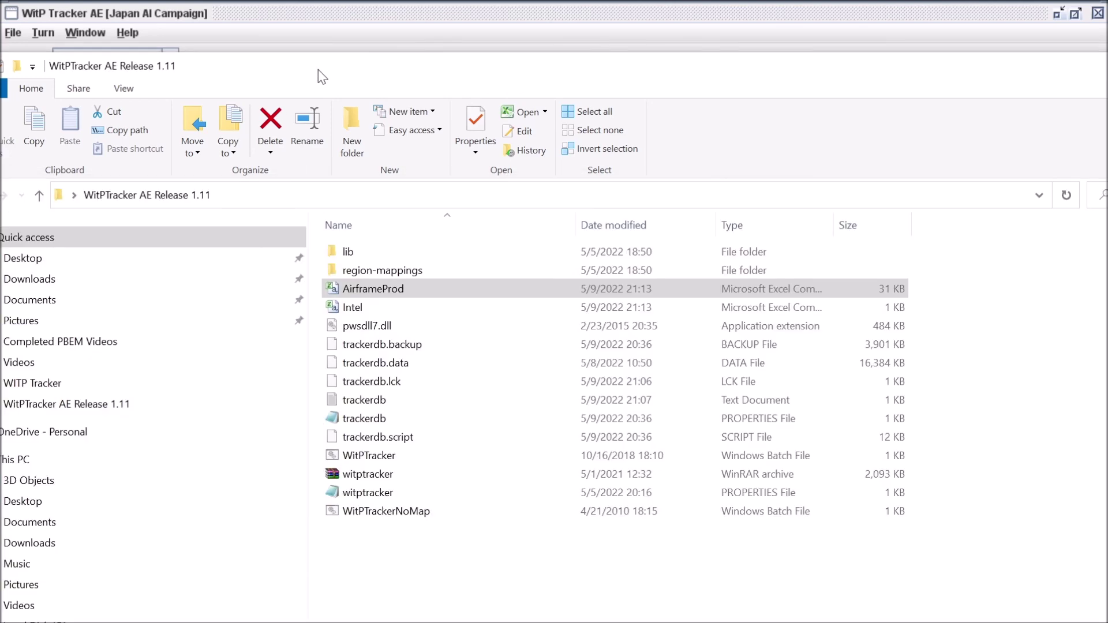
double_click(462, 288)
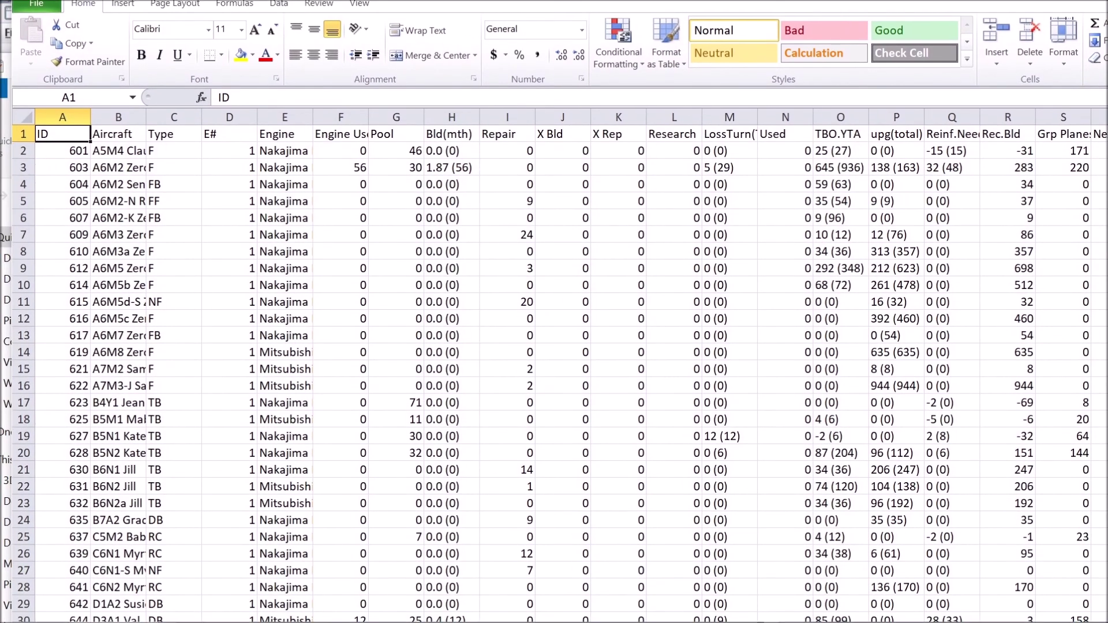
click(287, 252)
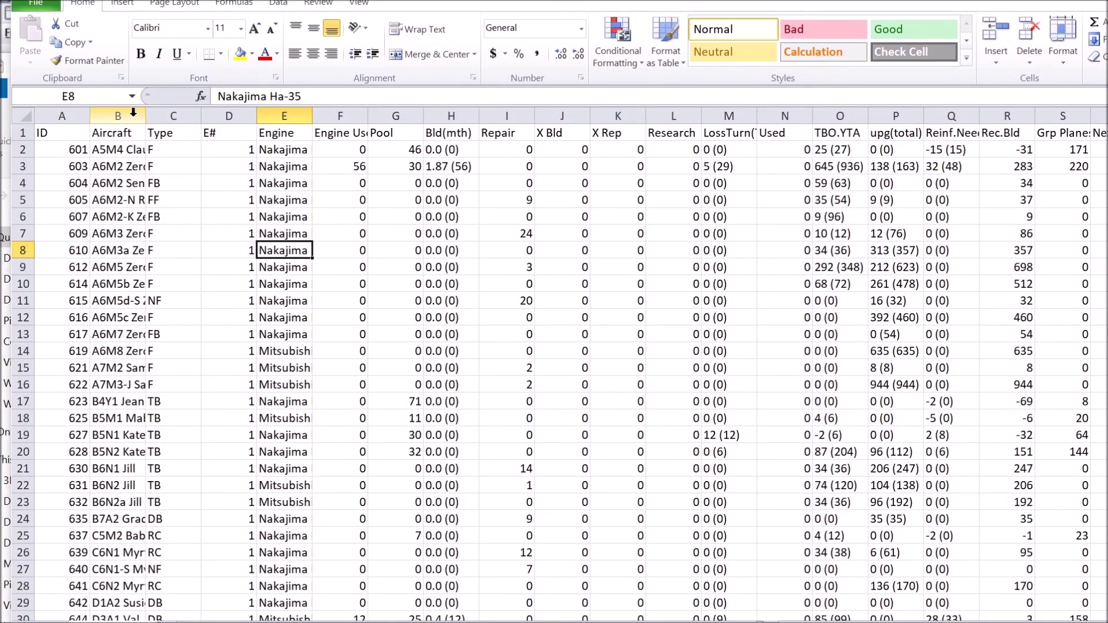
drag(148, 118, 199, 118)
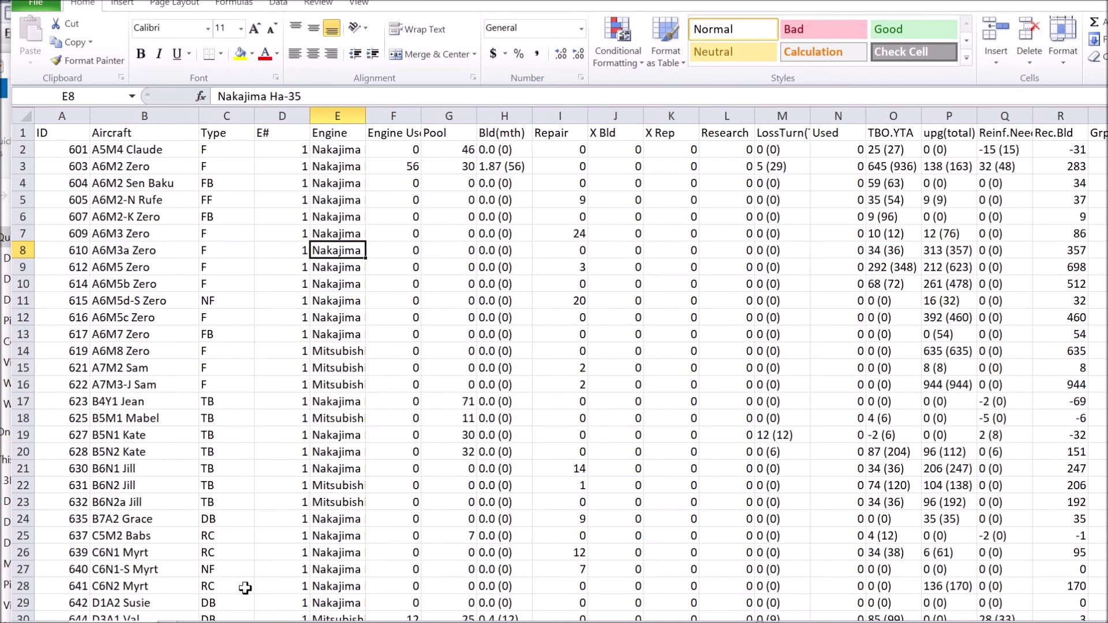
drag(949, 617, 1067, 617)
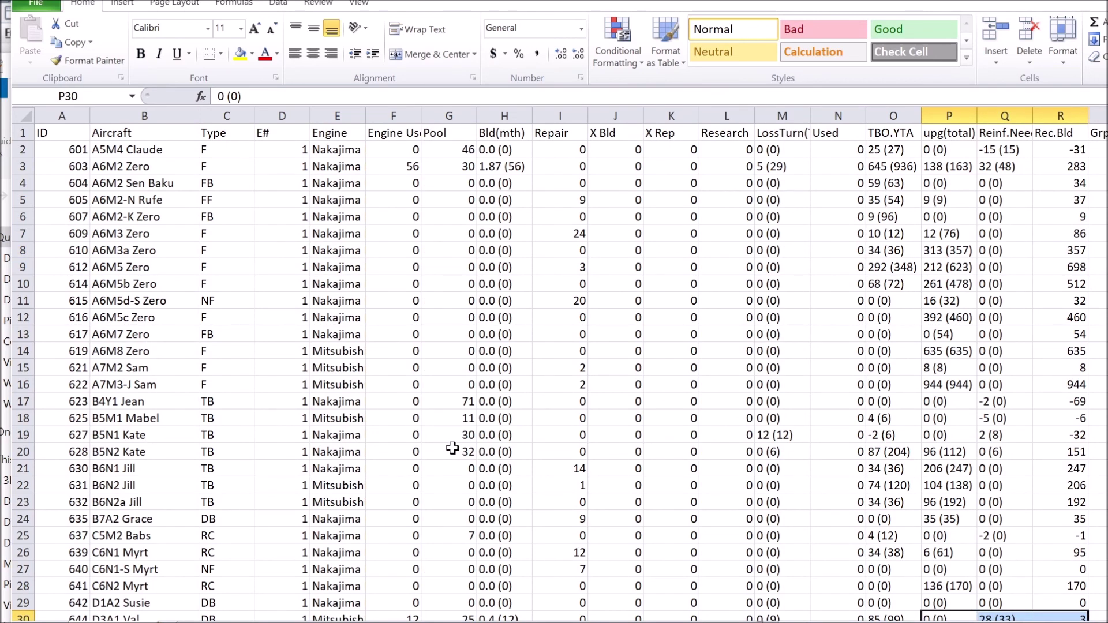
click(401, 418)
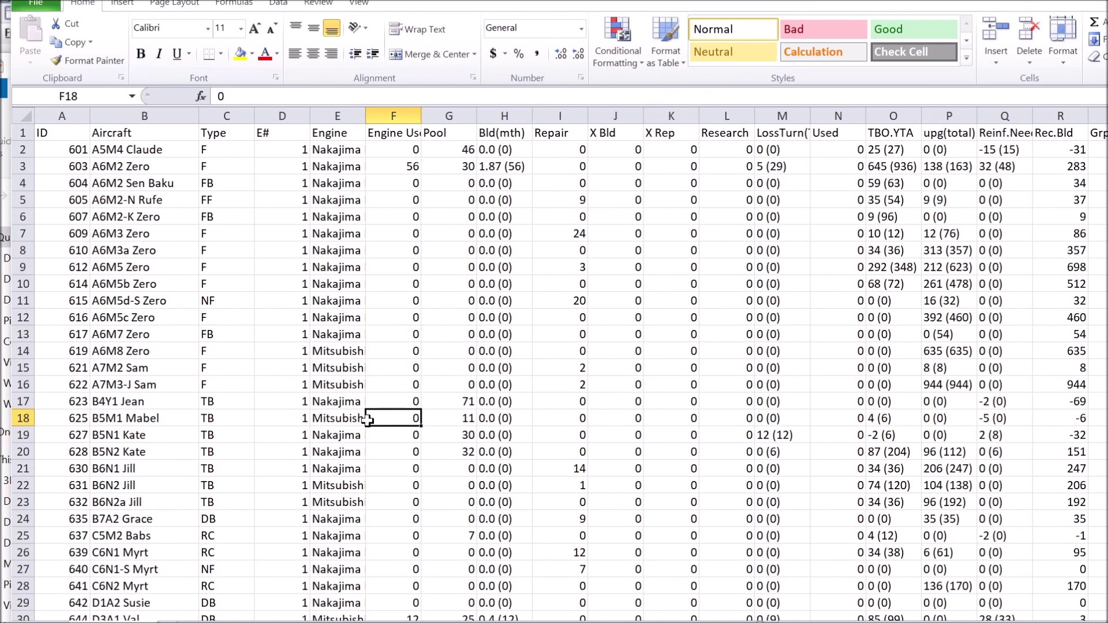
Step: Add filters to the header row and filter the Aircraft column to only A6M2 Zero
click(22, 133)
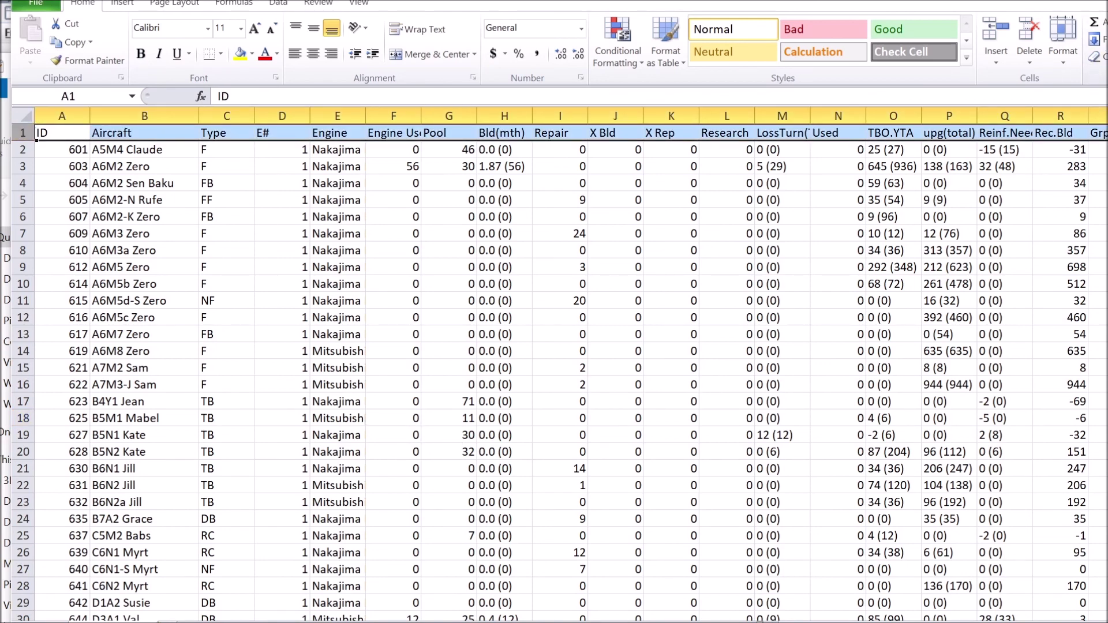
key(ctrl+shift+l)
click(671, 351)
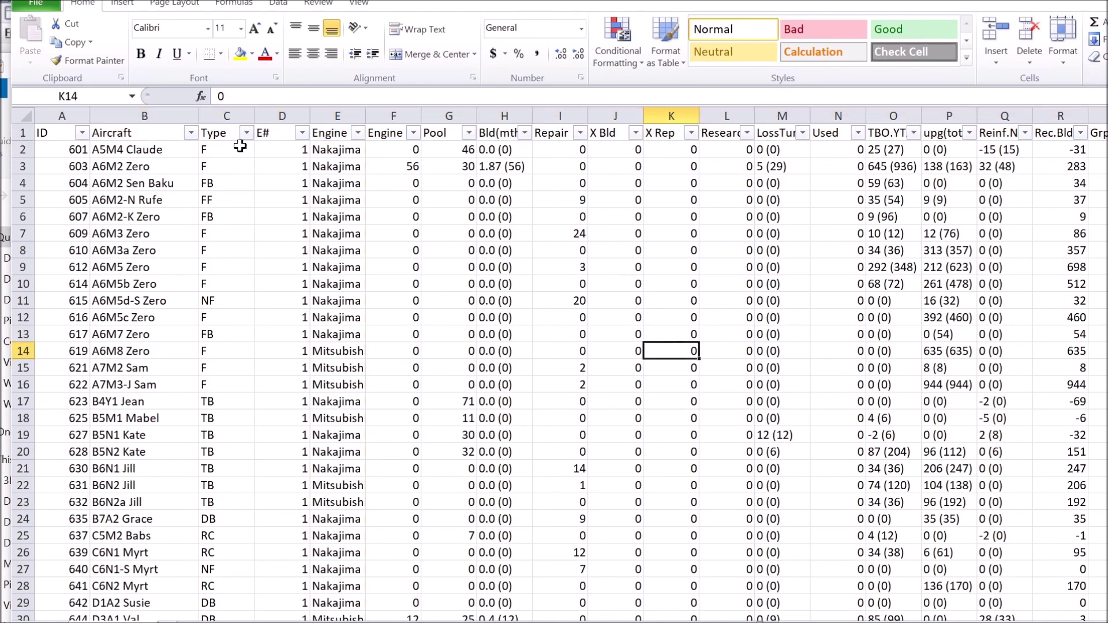
click(190, 133)
click(12, 289)
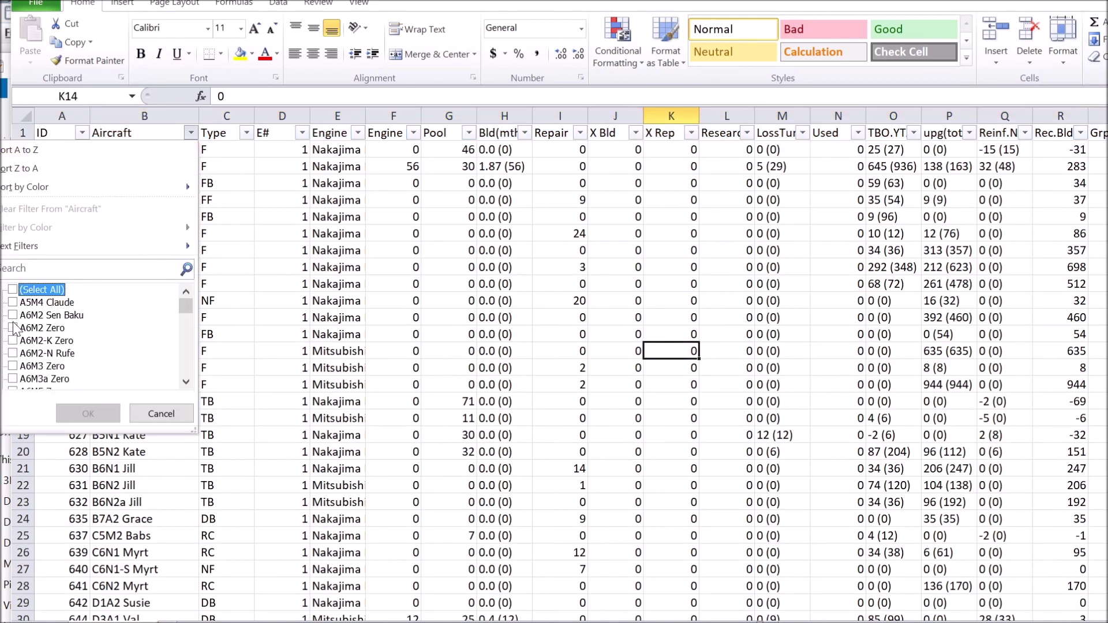
click(12, 328)
click(88, 413)
click(453, 419)
Step: Review the A6M2 Zero row across all of its airframe production columns
drag(93, 150, 1104, 150)
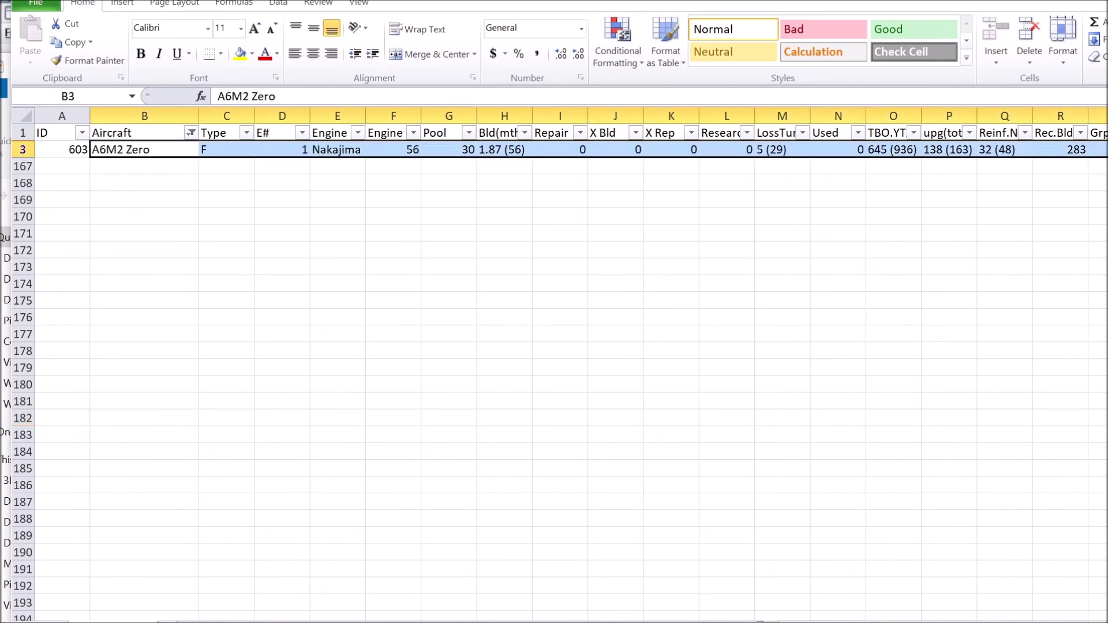
click(831, 617)
scroll(848, 616, right, 1)
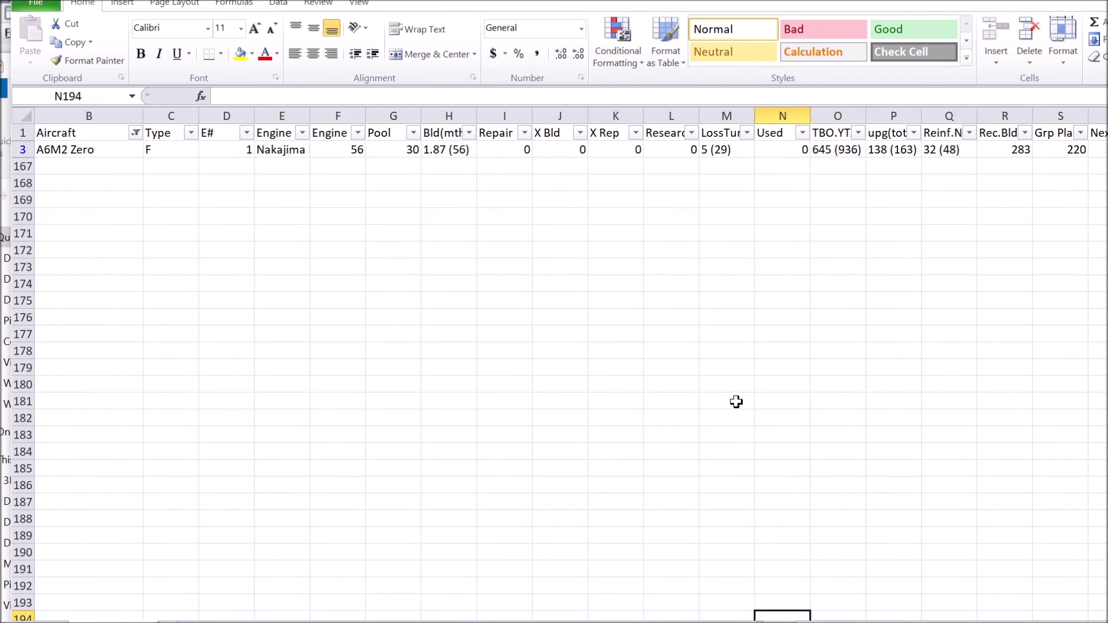
click(869, 164)
scroll(952, 609, right, 4)
scroll(779, 604, left, 5)
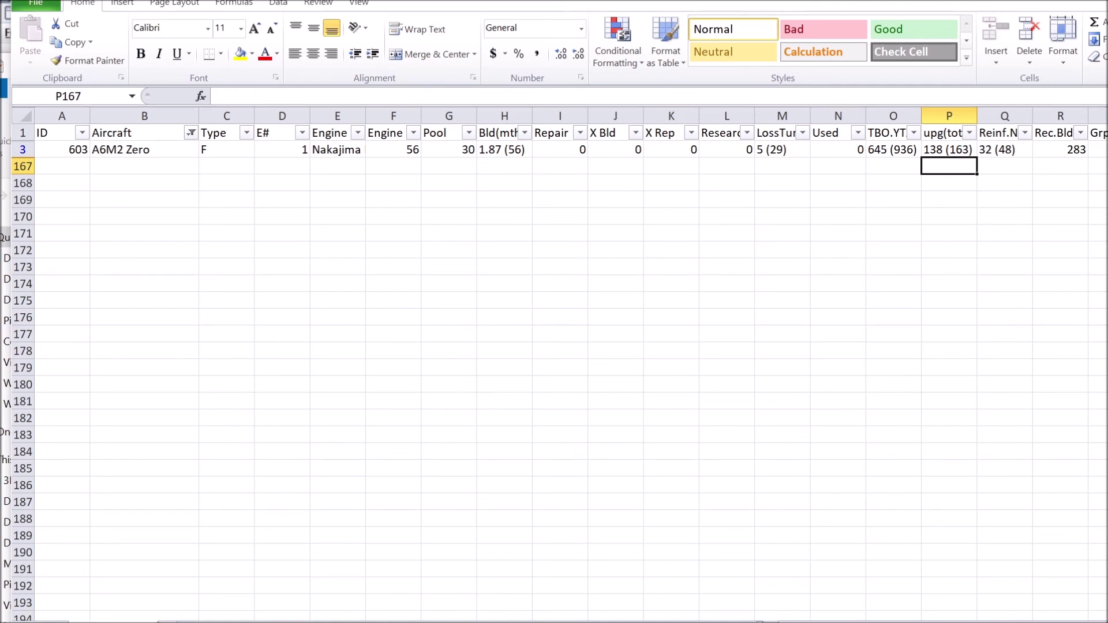
Step: Close the AirframeProd spreadsheet without saving, and delete the AirframeProd and Intel files from the WitPTracker AE Release 1.11 folder
key(alt+F4)
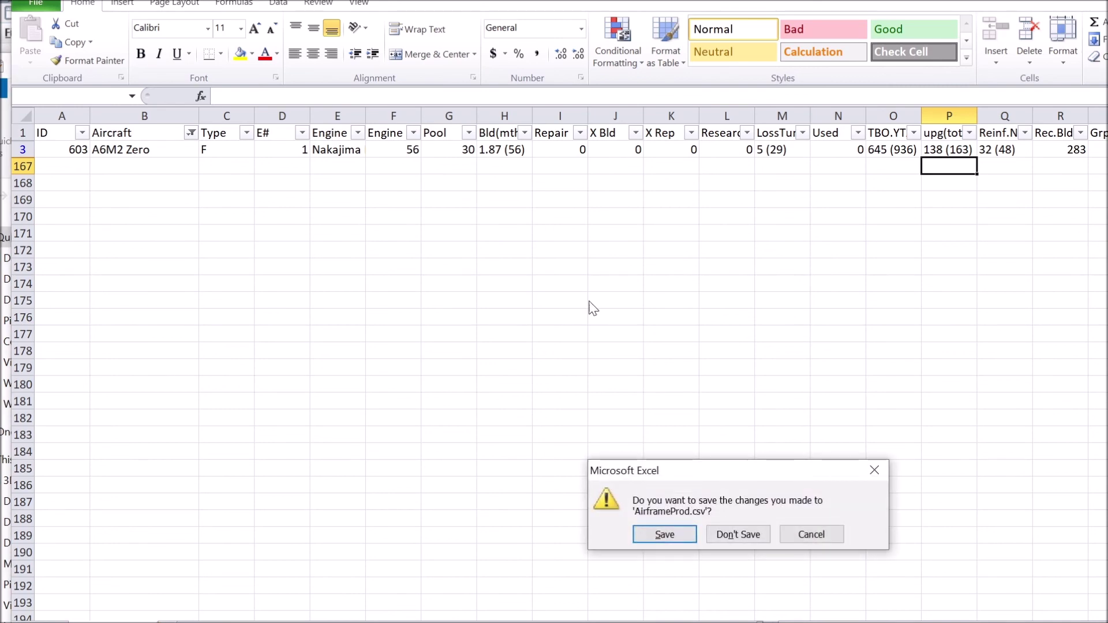
click(728, 534)
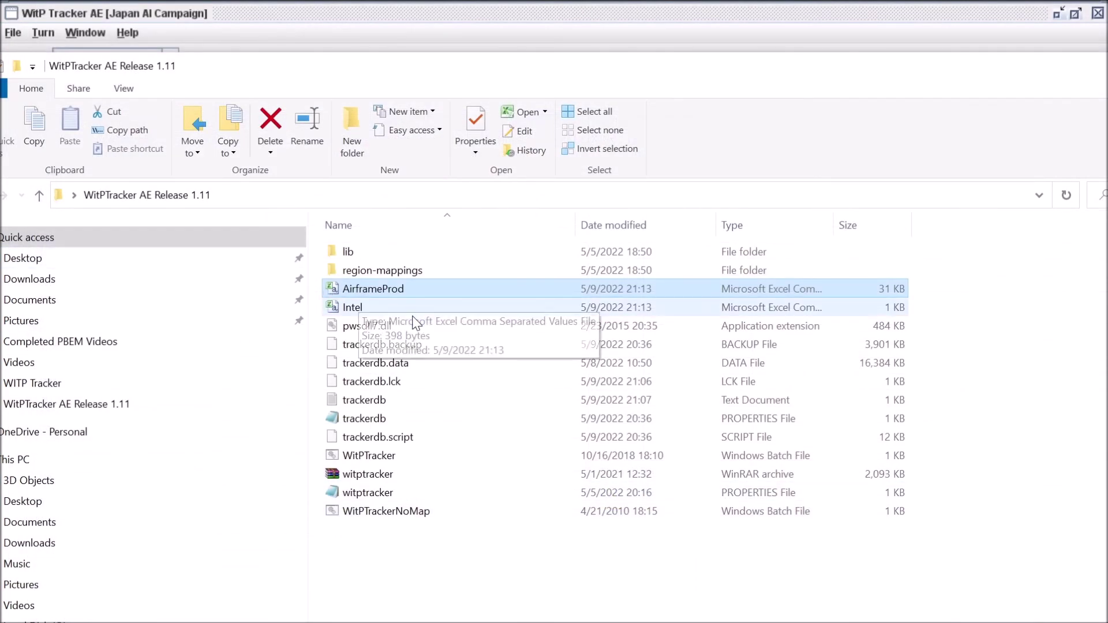
click(900, 306)
drag(992, 302, 379, 292)
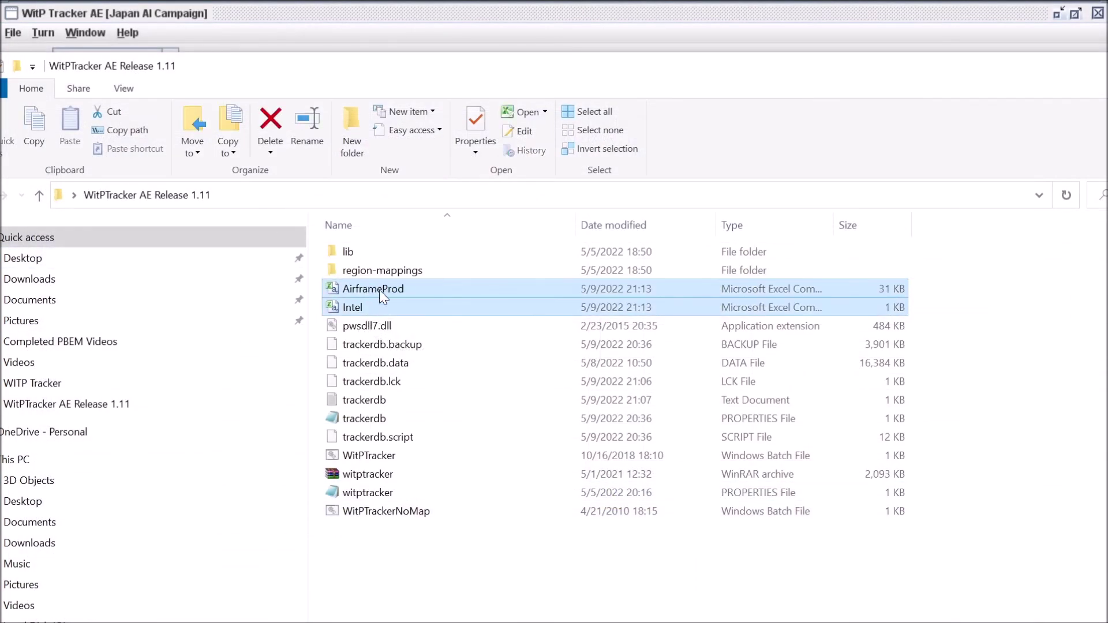
key(Delete)
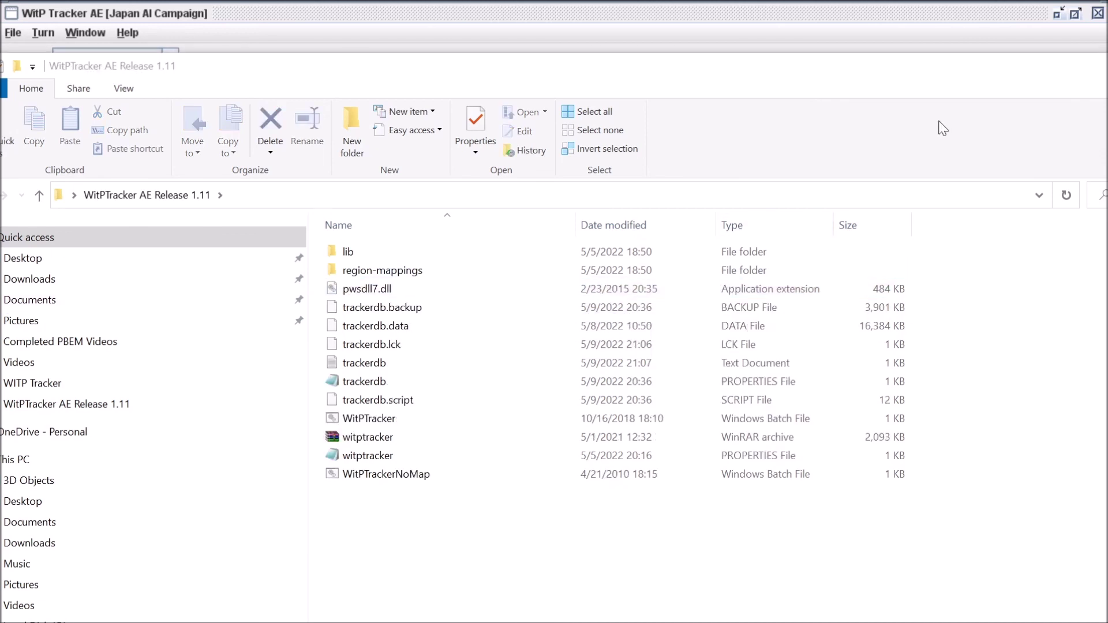
Step: Switch back to WitP Tracker and check the available file commands without running any
click(926, 26)
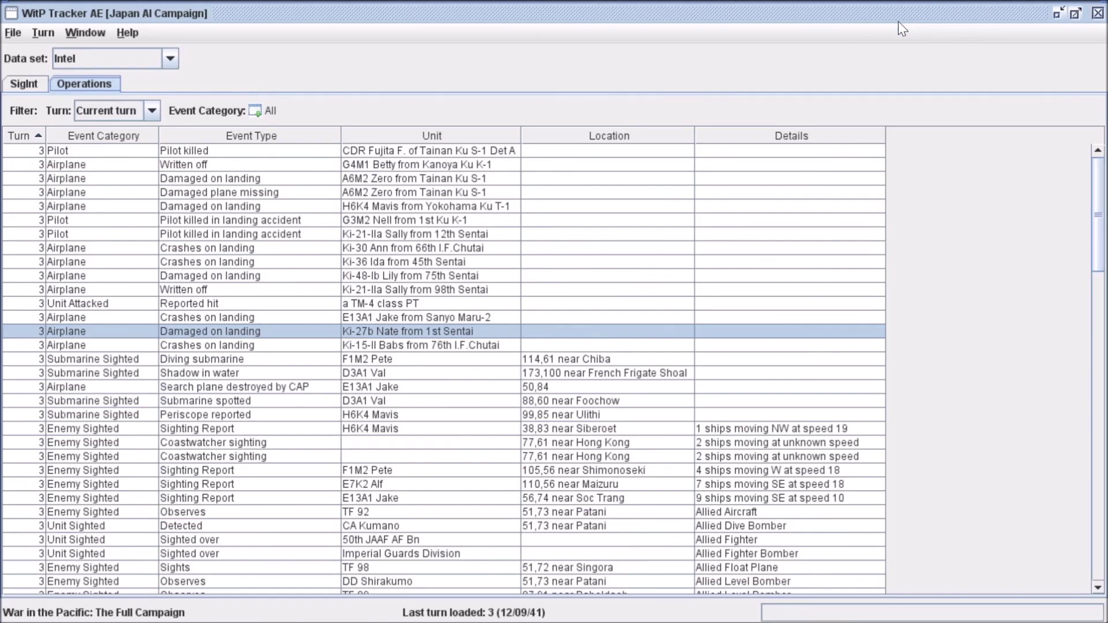
click(13, 32)
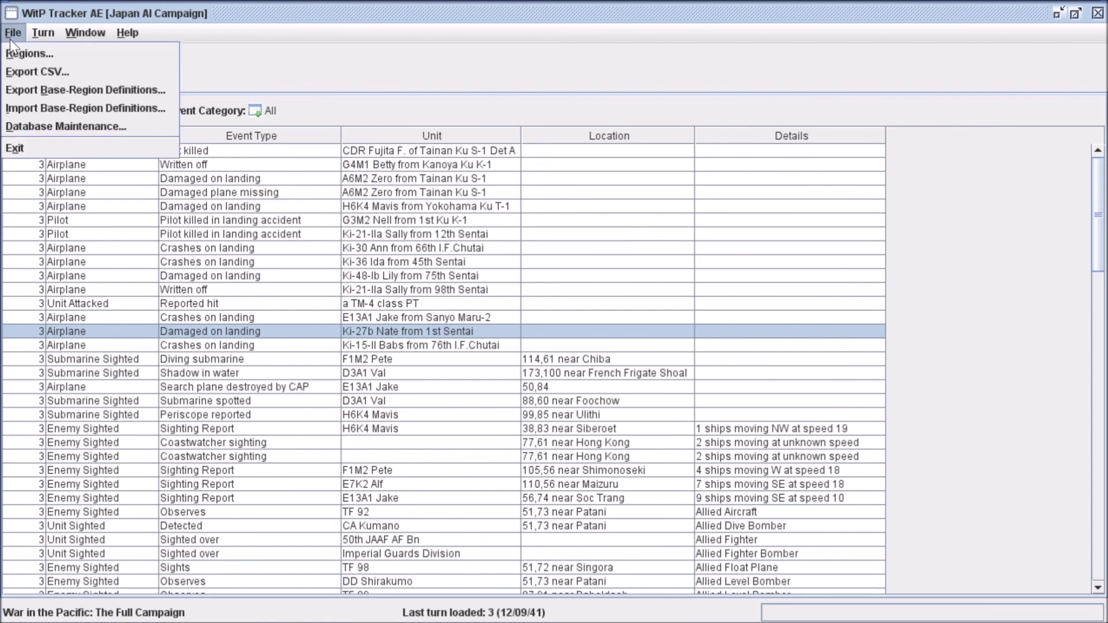
click(294, 60)
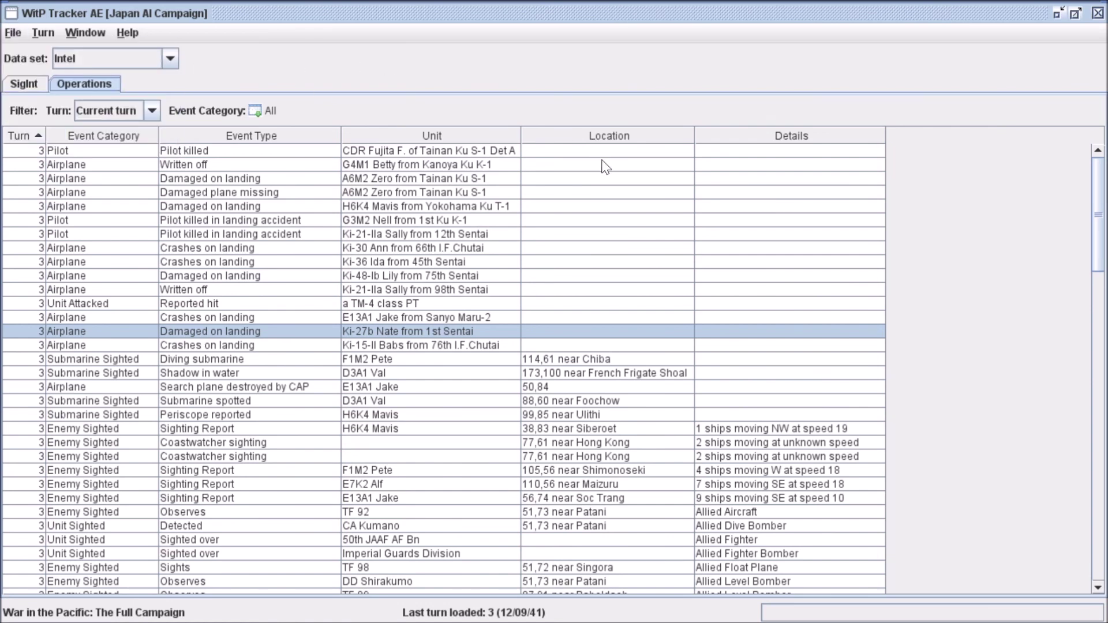